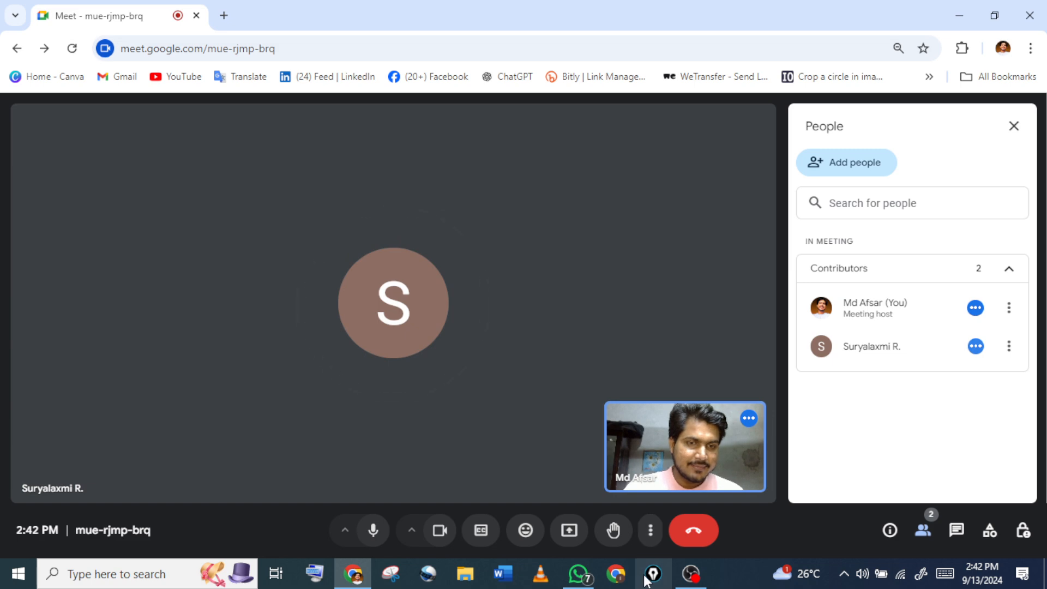
Step: Launch the screen annotation tool from the taskbar and close the People panel
click(648, 574)
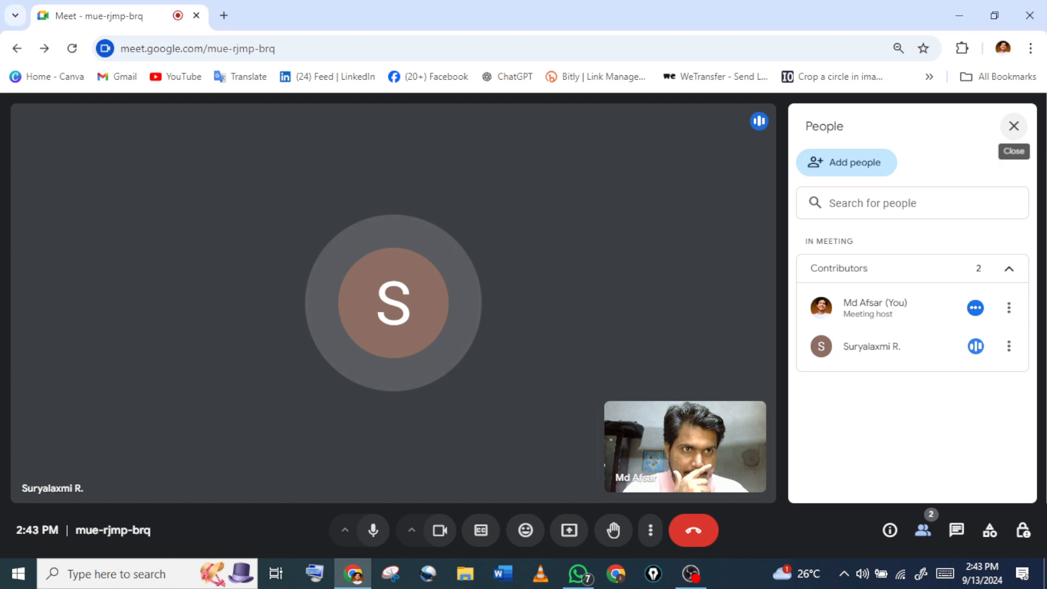
click(1013, 126)
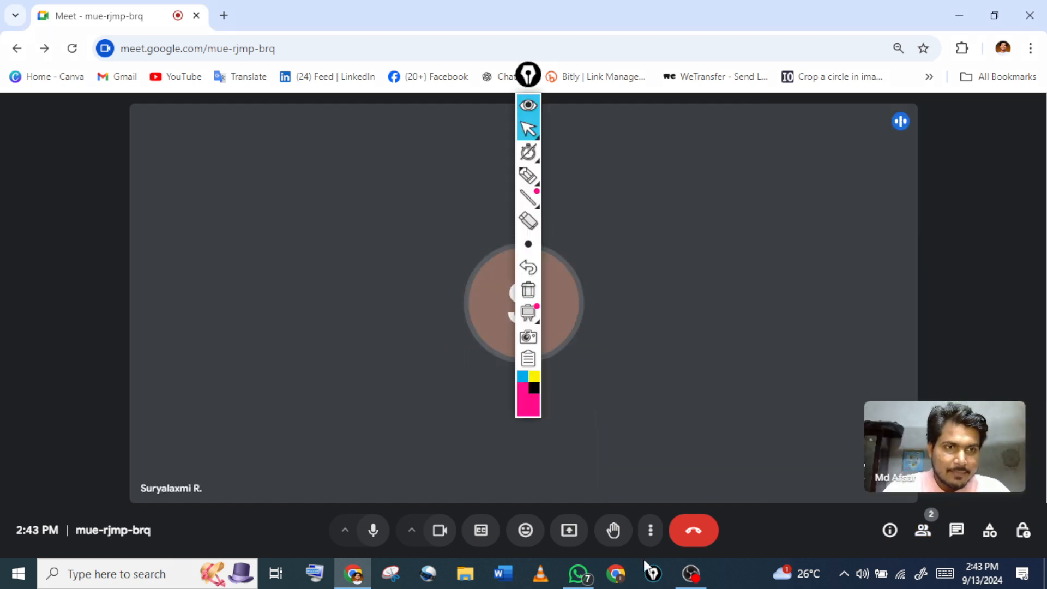
Step: Dock the annotation toolbar at the right screen edge and select the pink highlighter
mouse_move(527, 78)
mouse_down()
mouse_move(748, 37)
mouse_move(1040, 49)
mouse_up()
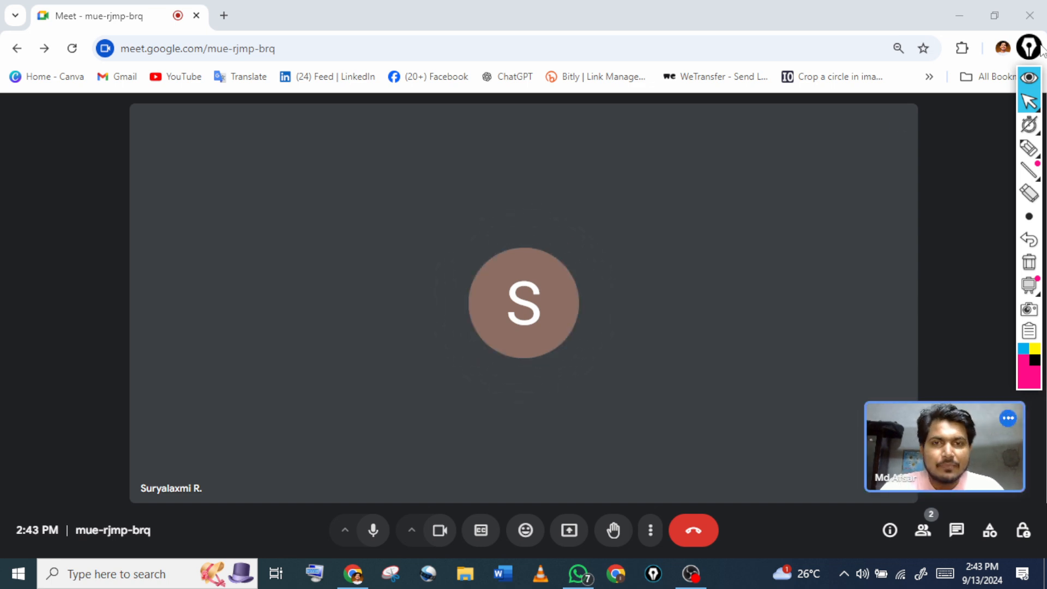
click(1029, 147)
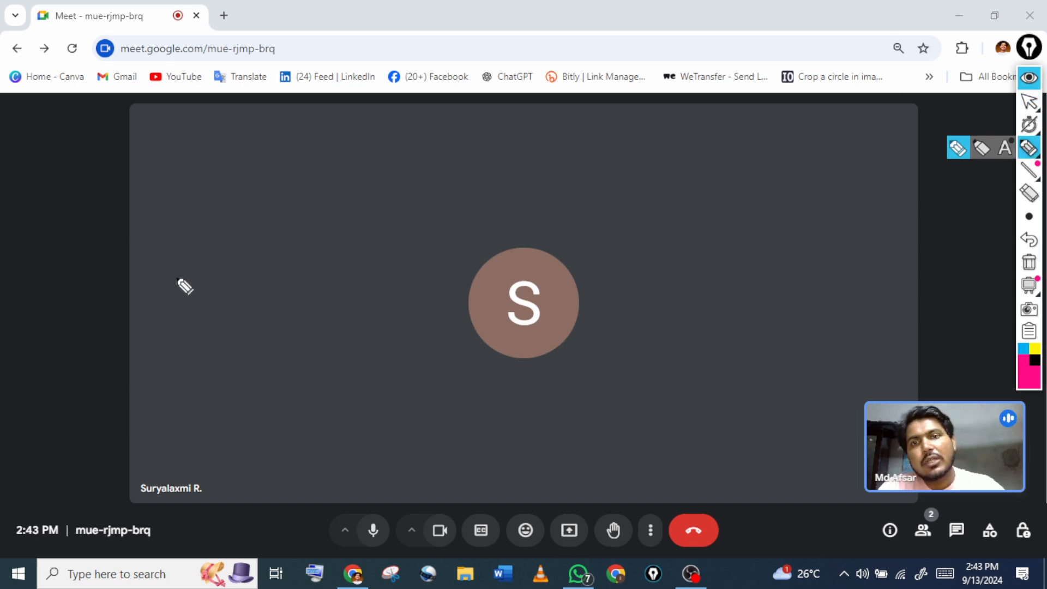
Step: Handwrite two circled, linked pink words left of the avatar, then return to the arrow tool
mouse_move(184, 288)
mouse_down()
mouse_move(197, 266)
mouse_move(204, 277)
mouse_move(269, 219)
mouse_move(330, 183)
mouse_move(357, 270)
mouse_move(461, 215)
mouse_move(330, 322)
mouse_up()
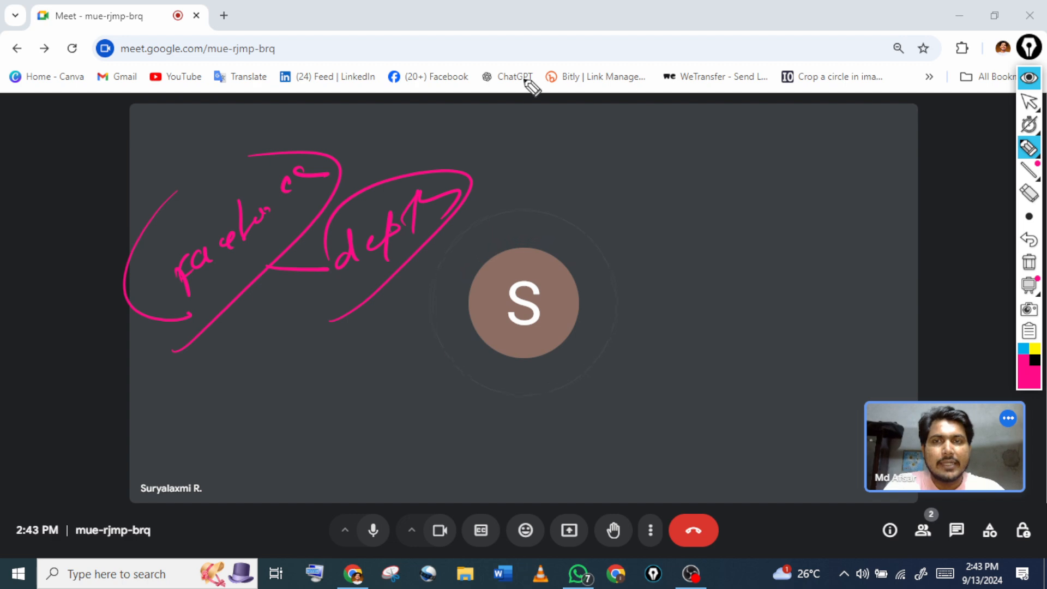
click(1030, 101)
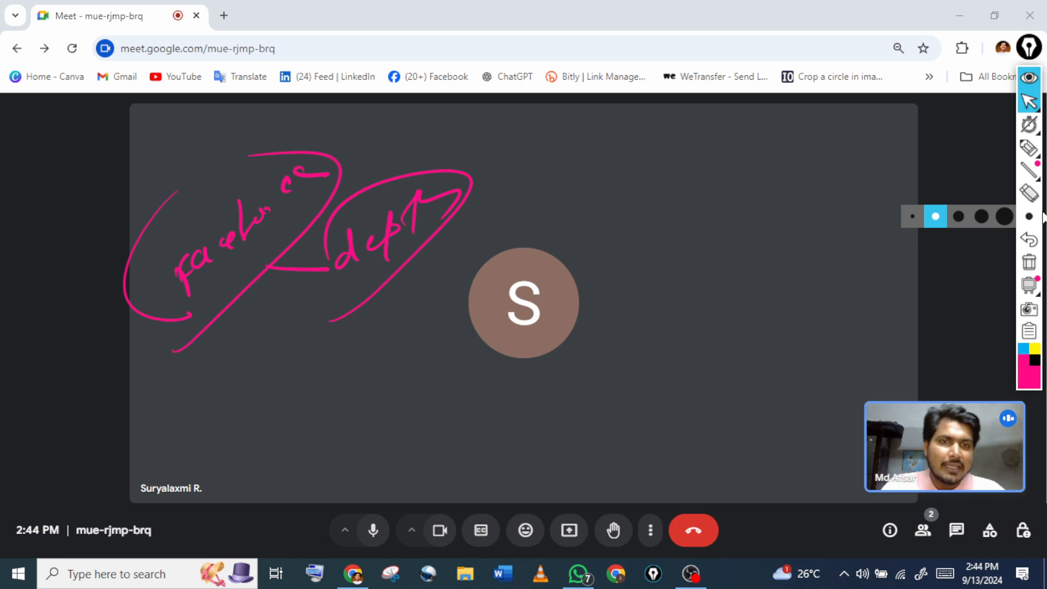
Step: Handwrite the underlined pink list Audience, Plant, Ad ver… and loop it
click(1030, 148)
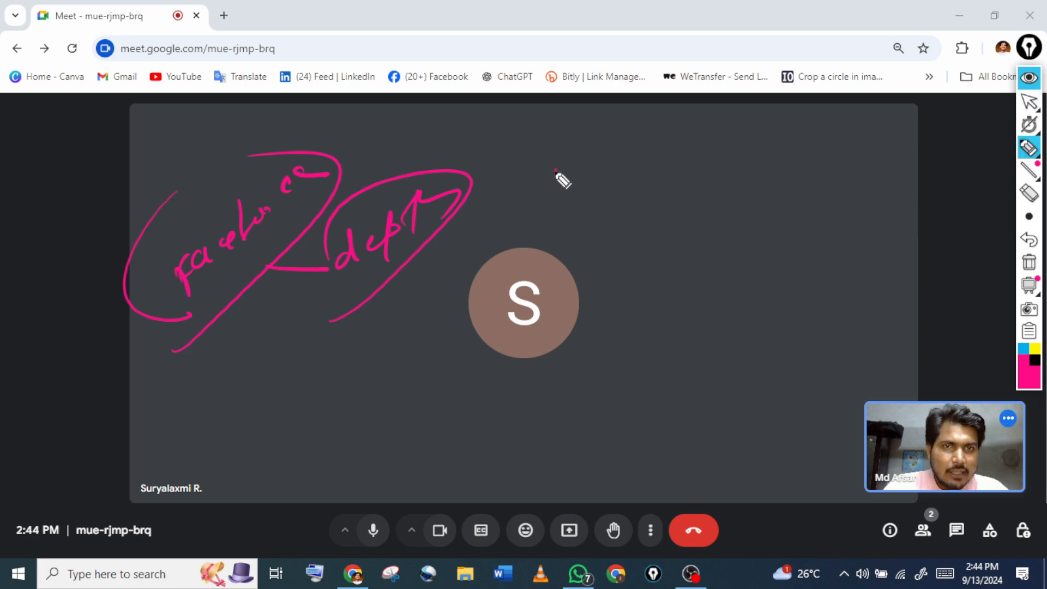
mouse_move(550, 189)
mouse_down()
mouse_move(570, 187)
mouse_move(620, 143)
mouse_move(693, 149)
mouse_up()
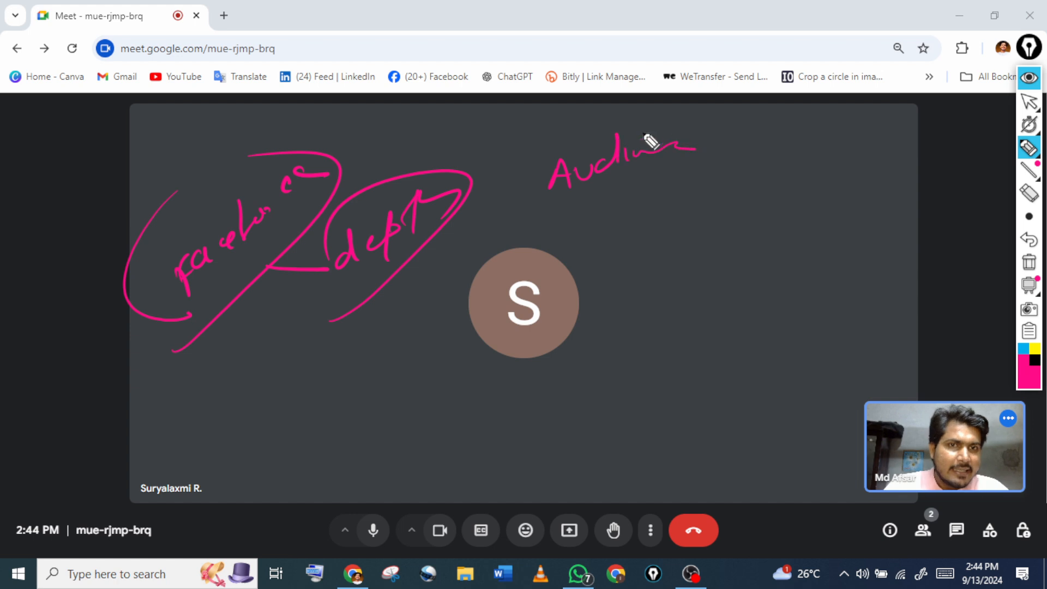
drag(499, 236, 670, 176)
drag(583, 229, 583, 259)
mouse_move(585, 231)
mouse_down()
mouse_move(688, 192)
mouse_move(679, 215)
mouse_up()
drag(671, 207, 700, 203)
drag(622, 305, 686, 248)
mouse_move(706, 246)
mouse_down()
mouse_move(753, 240)
mouse_move(762, 221)
mouse_move(811, 214)
mouse_up()
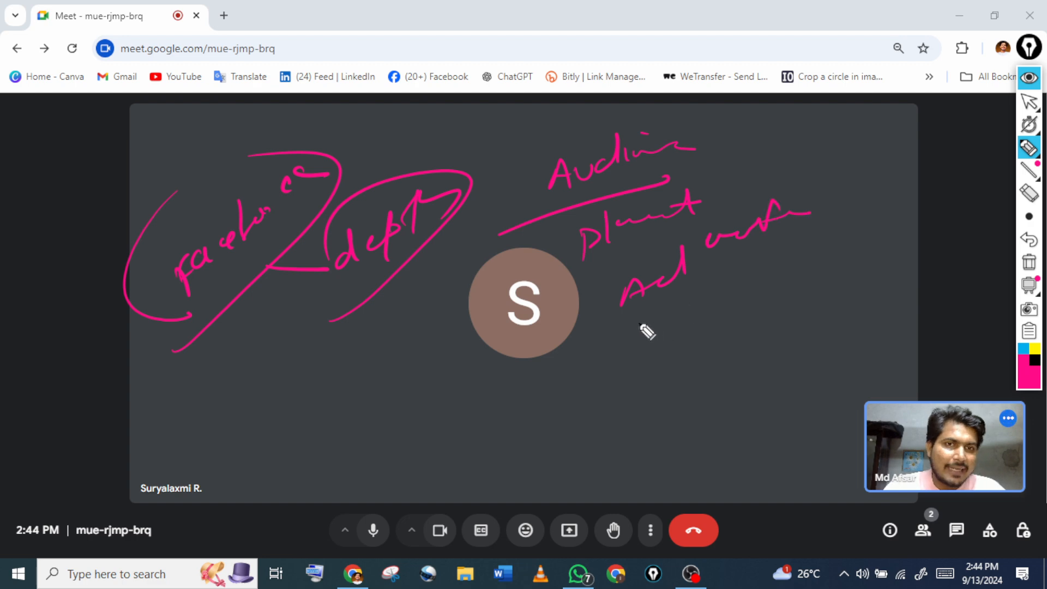
mouse_move(487, 284)
mouse_down()
mouse_move(812, 143)
mouse_move(708, 365)
mouse_move(540, 316)
mouse_move(515, 248)
mouse_up()
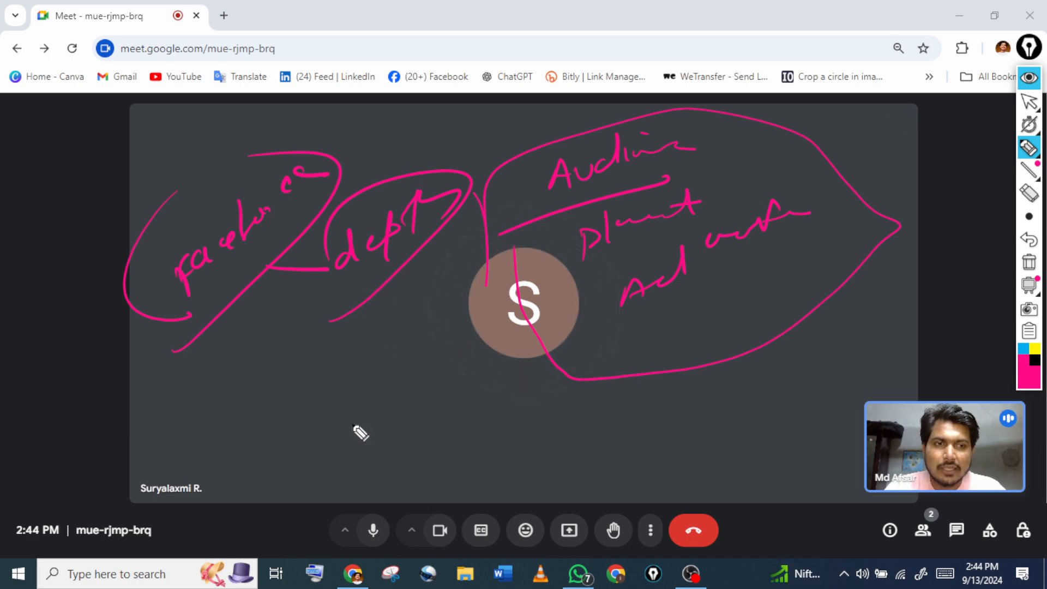
Step: Add a circled 'pr' note below, linking lines and short side notes, then stop drawing
mouse_move(343, 409)
mouse_down()
mouse_move(391, 386)
mouse_move(349, 437)
mouse_move(316, 441)
mouse_up()
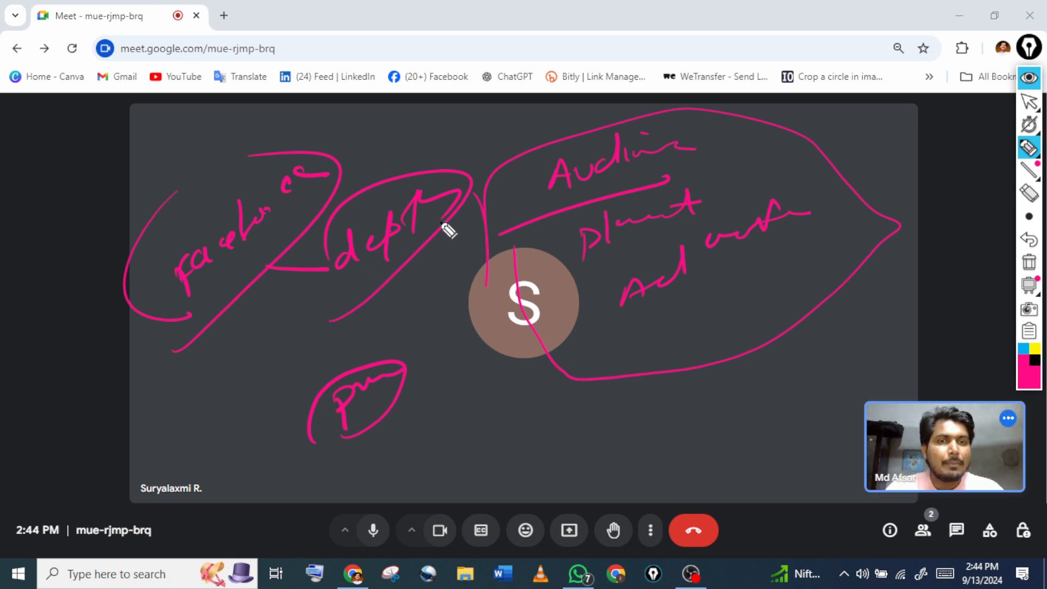
drag(480, 182, 531, 289)
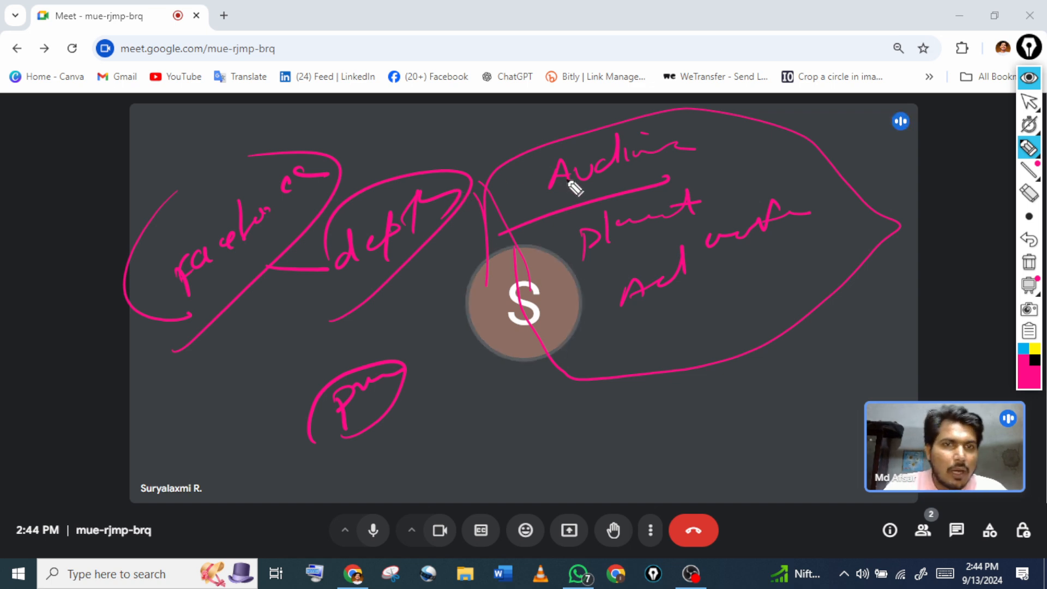
mouse_move(521, 225)
mouse_down()
mouse_move(676, 175)
mouse_move(716, 132)
mouse_move(730, 141)
mouse_move(741, 126)
mouse_move(718, 157)
mouse_move(774, 145)
mouse_up()
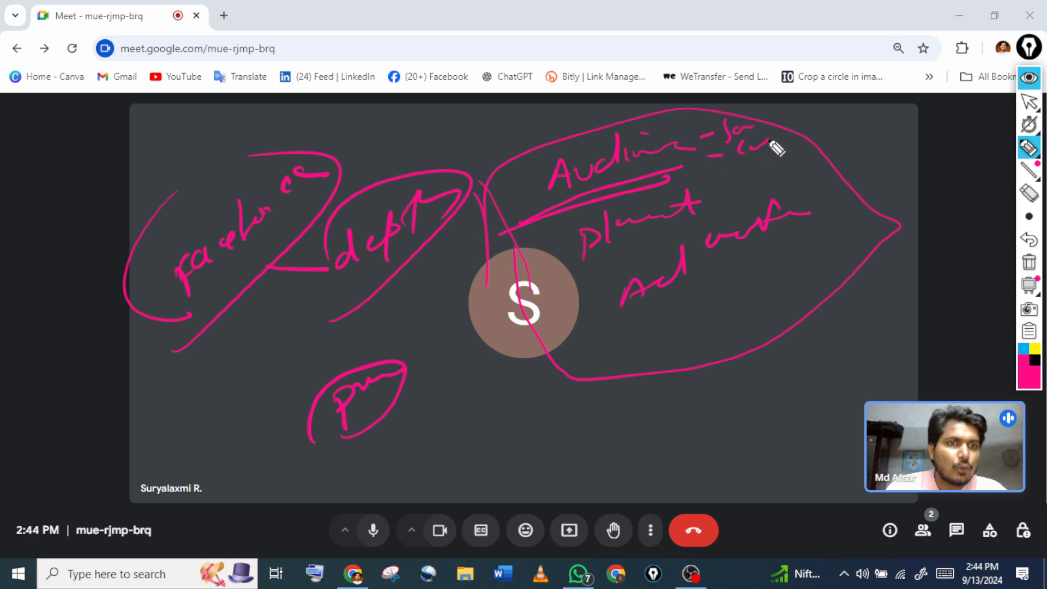
mouse_move(727, 185)
mouse_down()
mouse_move(731, 194)
mouse_move(783, 170)
mouse_up()
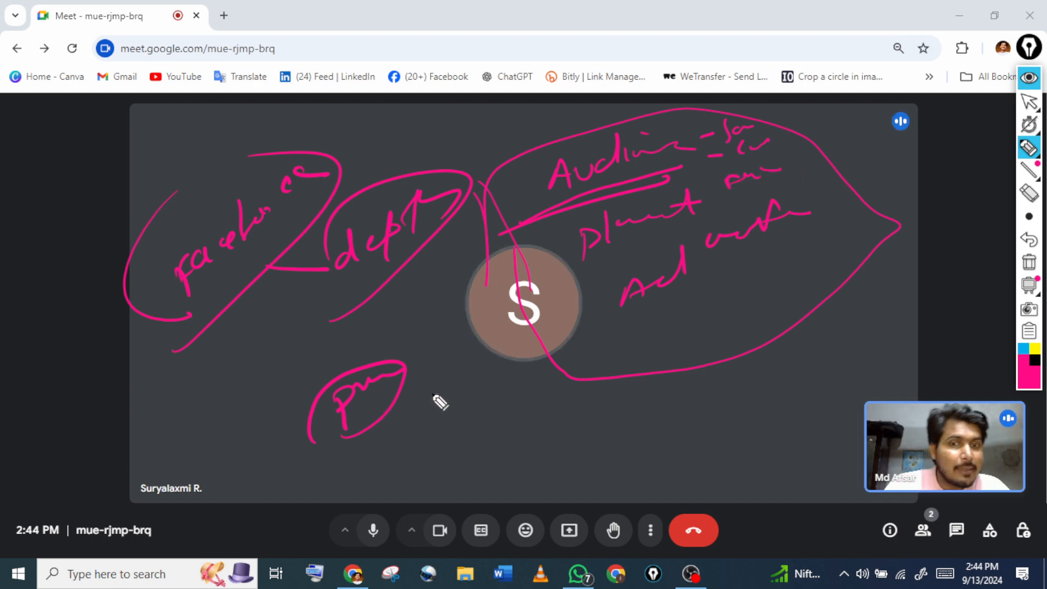
mouse_move(461, 390)
mouse_down()
mouse_move(463, 401)
mouse_move(482, 381)
mouse_move(475, 389)
mouse_up()
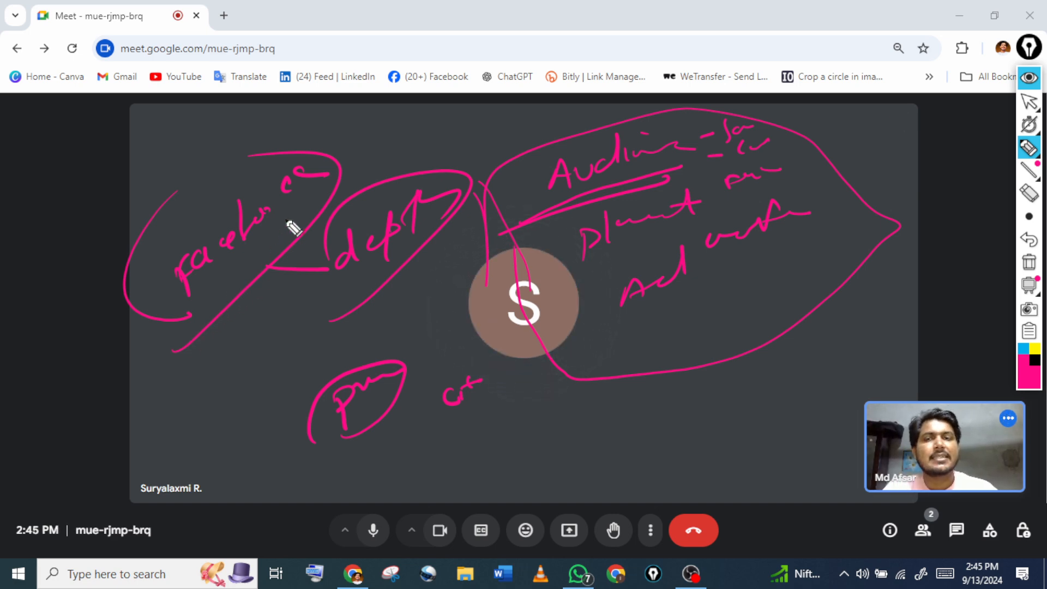
click(1029, 101)
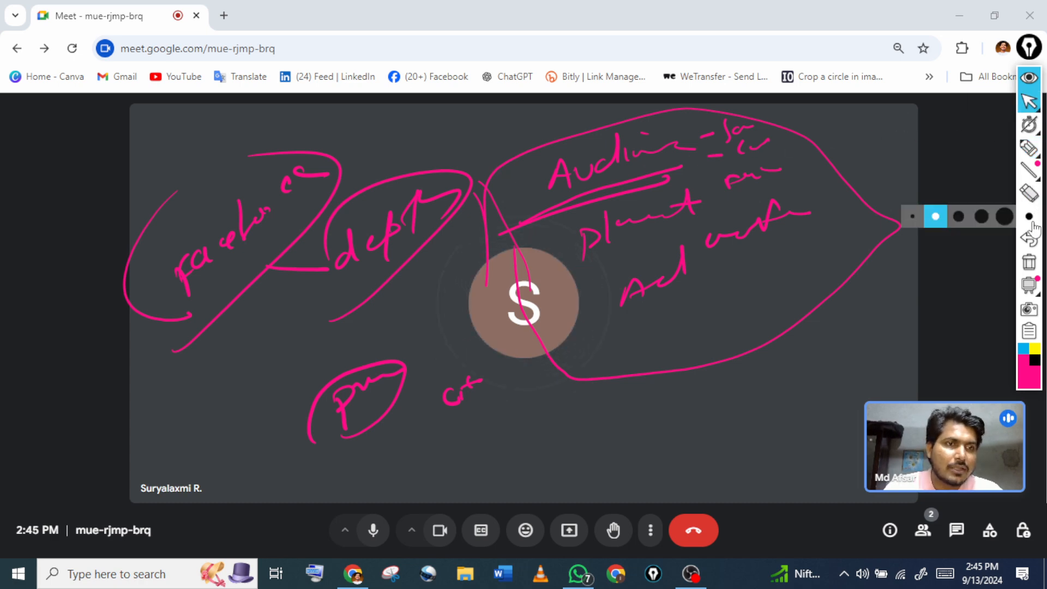
Step: Erase all pink ink from the call view and toggle the camera off and back on
click(1029, 239)
click(1028, 263)
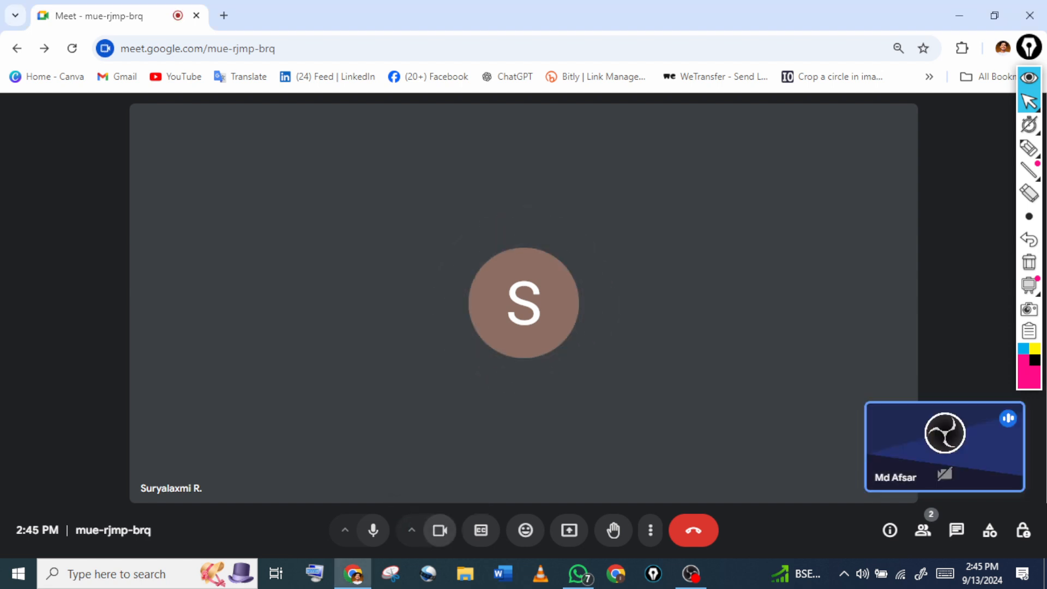
key(ctrl+e)
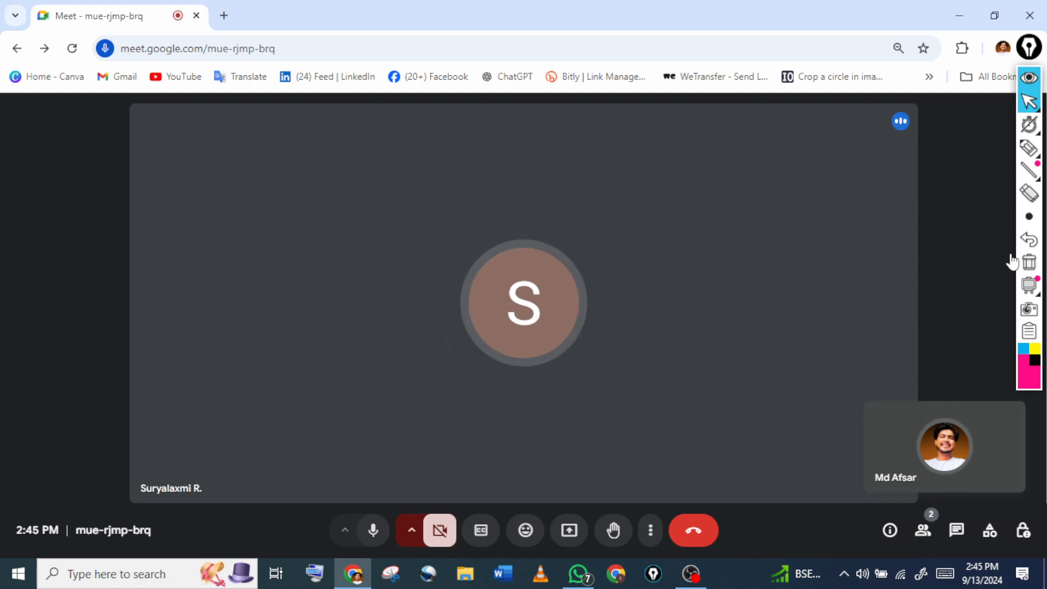
key(ctrl+e)
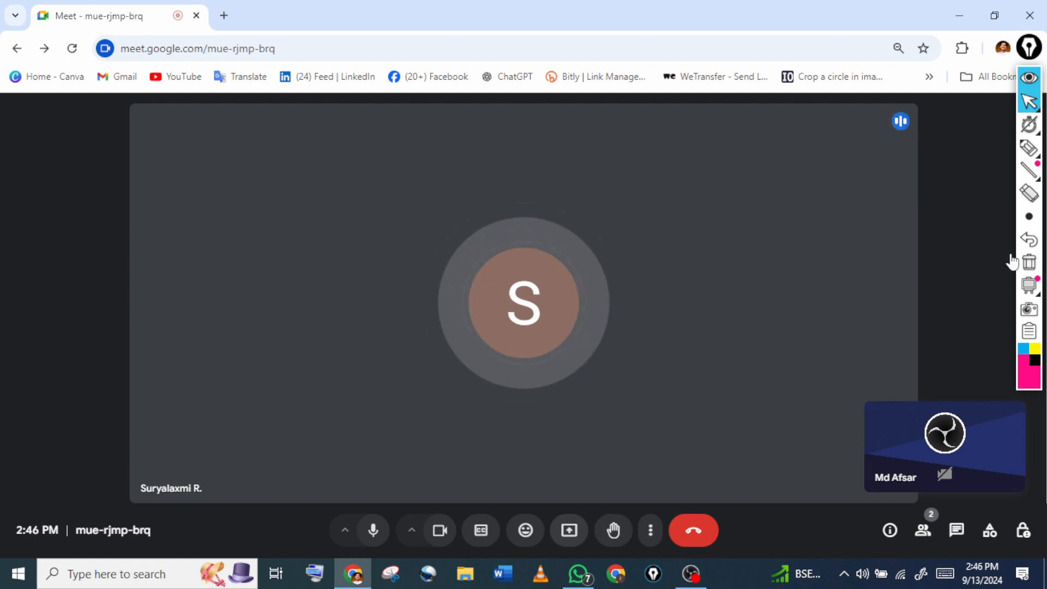
Step: Start presenting with Entire Screen chosen, then cancel with Esc to keep the participant's share
click(569, 530)
click(665, 137)
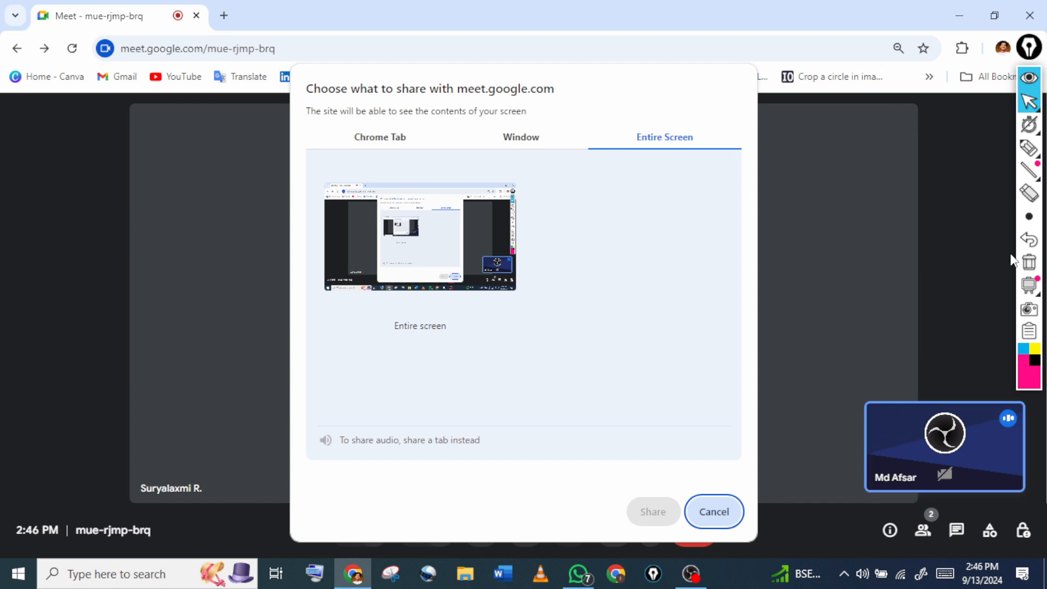
key(Escape)
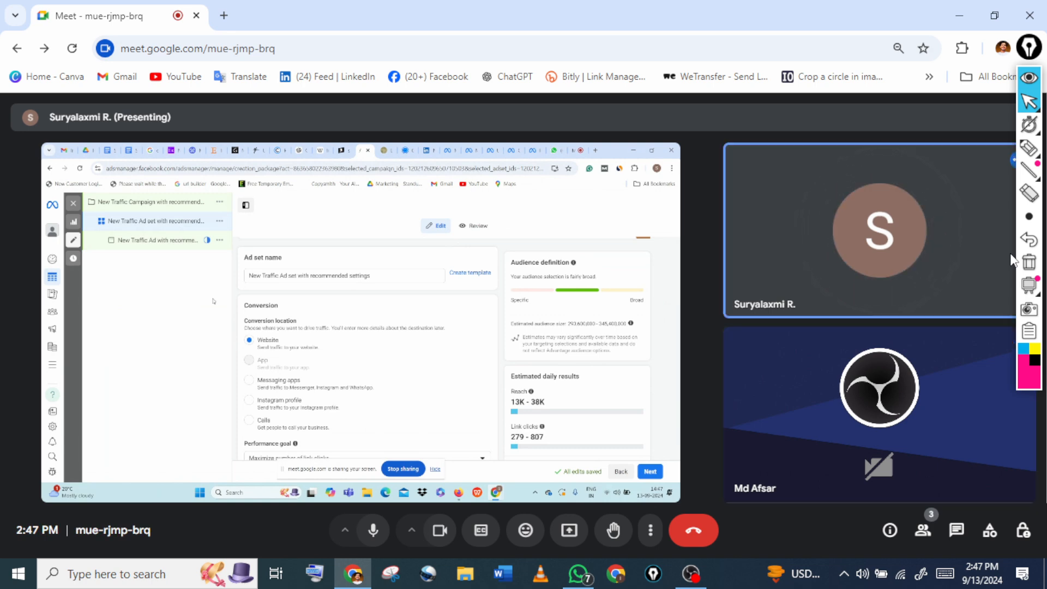
Step: Re-enable the pink highlighter over the shared Ads Manager ad set page
click(1030, 151)
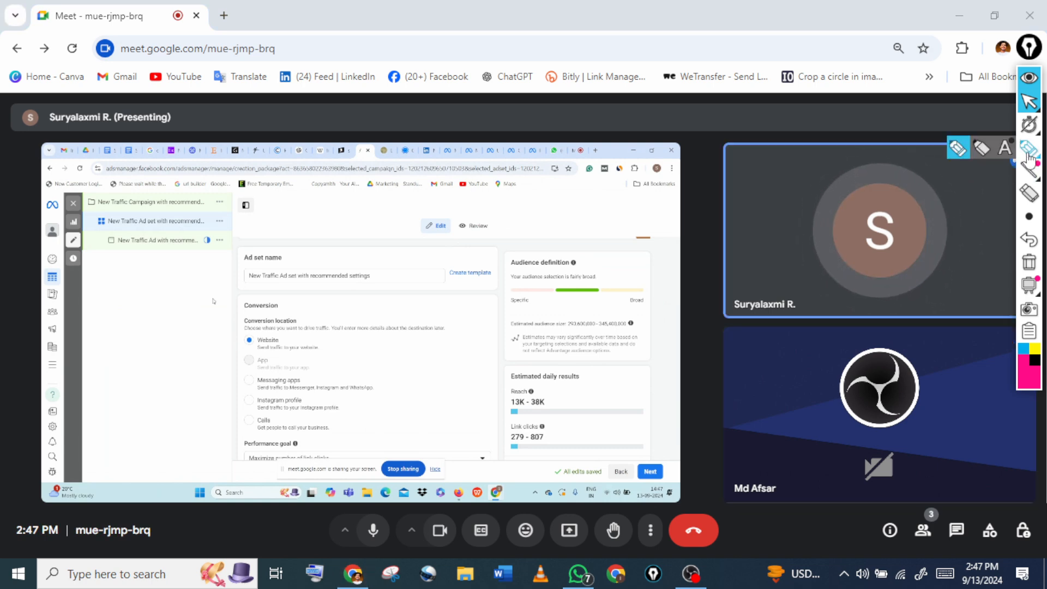
click(1030, 101)
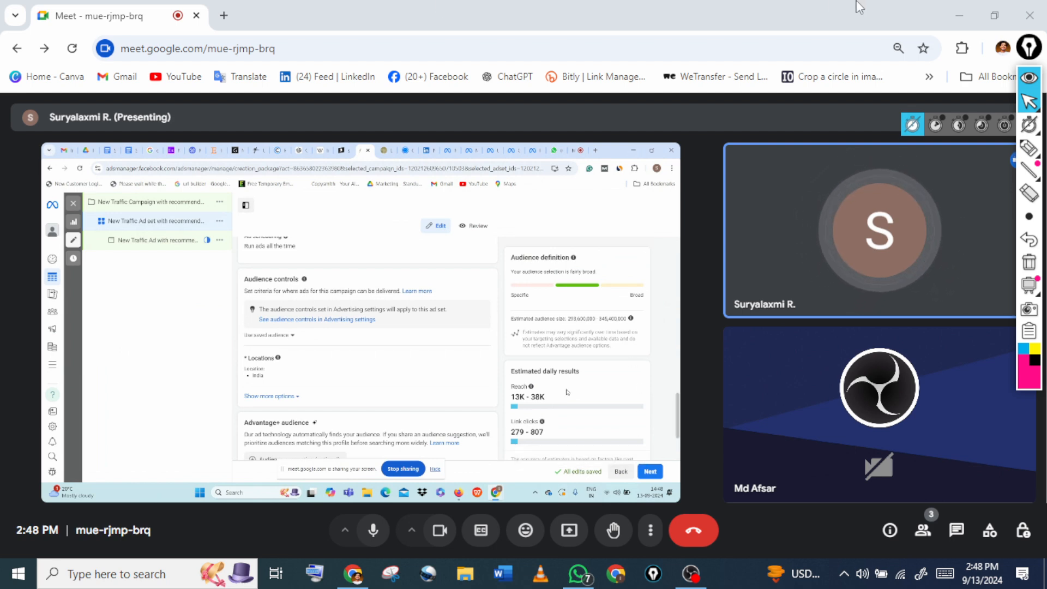
click(1038, 157)
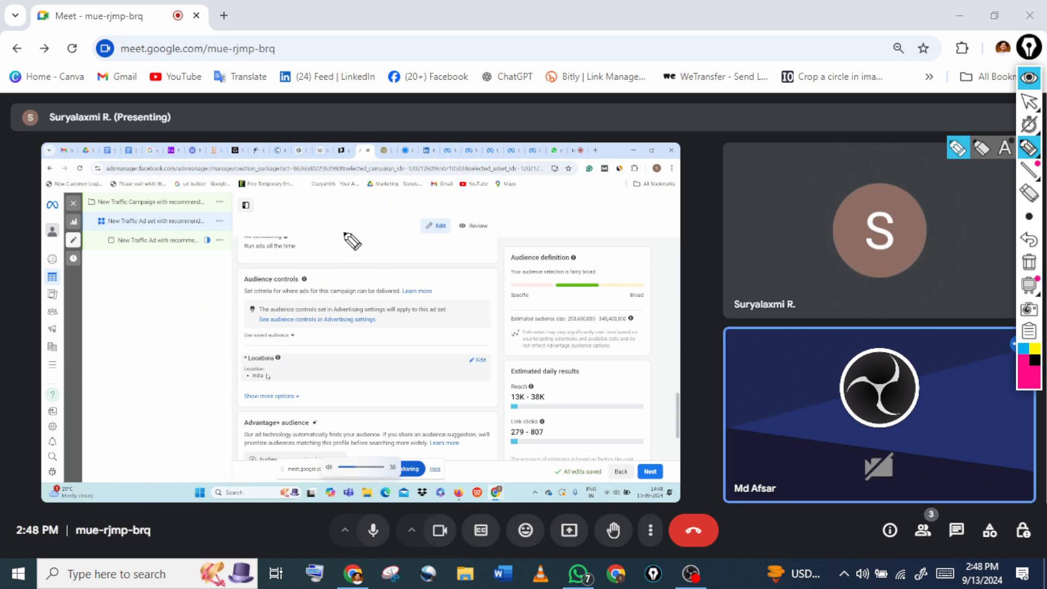
Step: Handwrite underlined 'Budget' and 'Audience' notes in pink, with marks and a loop beside them
mouse_move(352, 240)
mouse_down()
mouse_move(428, 215)
mouse_move(463, 163)
mouse_up()
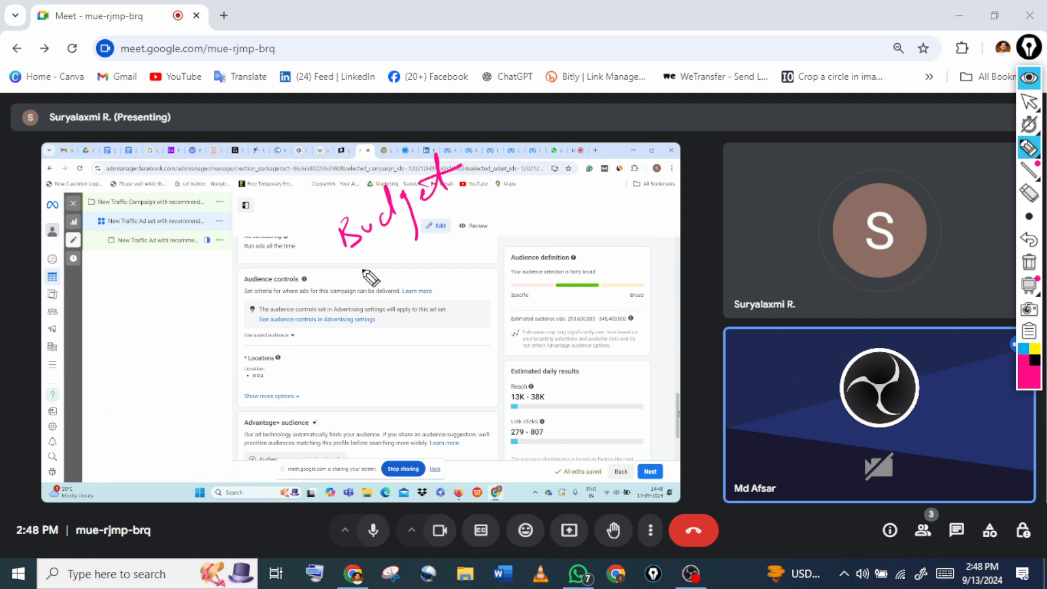
drag(334, 282, 500, 194)
mouse_move(393, 301)
mouse_down()
mouse_move(399, 280)
mouse_move(413, 292)
mouse_up()
drag(414, 276, 490, 238)
drag(469, 270, 420, 320)
drag(478, 284, 462, 298)
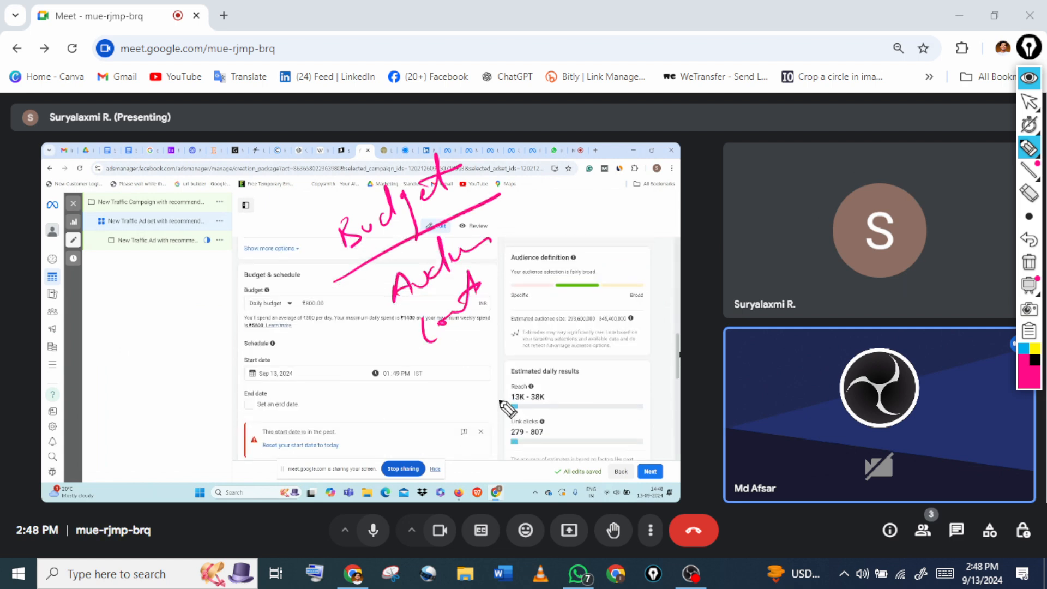
mouse_move(496, 384)
mouse_down()
mouse_move(493, 435)
mouse_move(692, 355)
mouse_move(627, 480)
mouse_move(592, 493)
mouse_up()
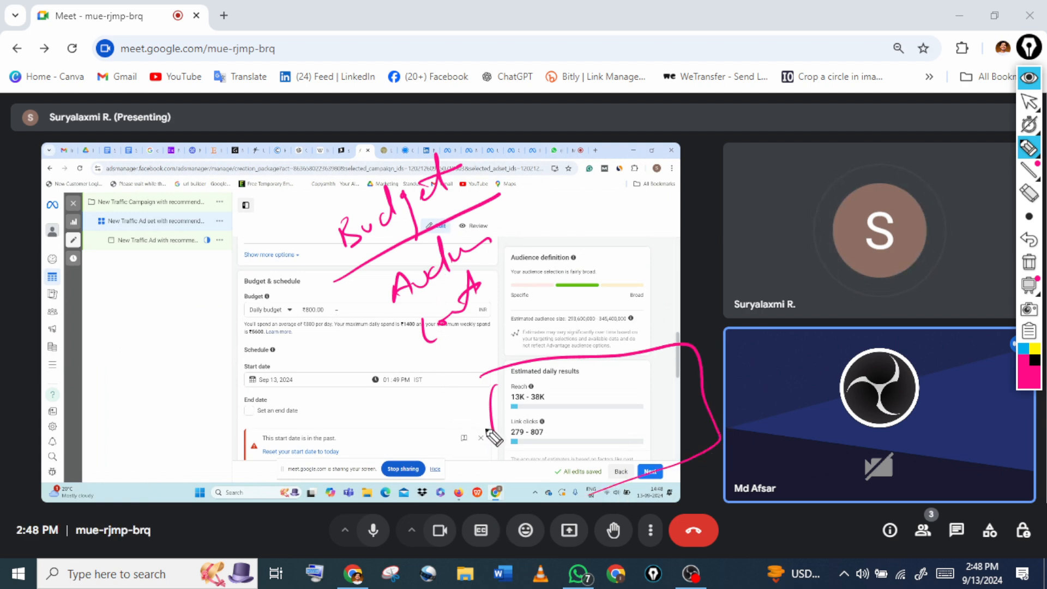
Step: Circle and underline the Link clicks estimate, mark cost per result and Budget, then clear all ink
mouse_move(500, 439)
mouse_down()
mouse_move(498, 414)
mouse_move(671, 415)
mouse_move(537, 459)
mouse_move(494, 457)
mouse_up()
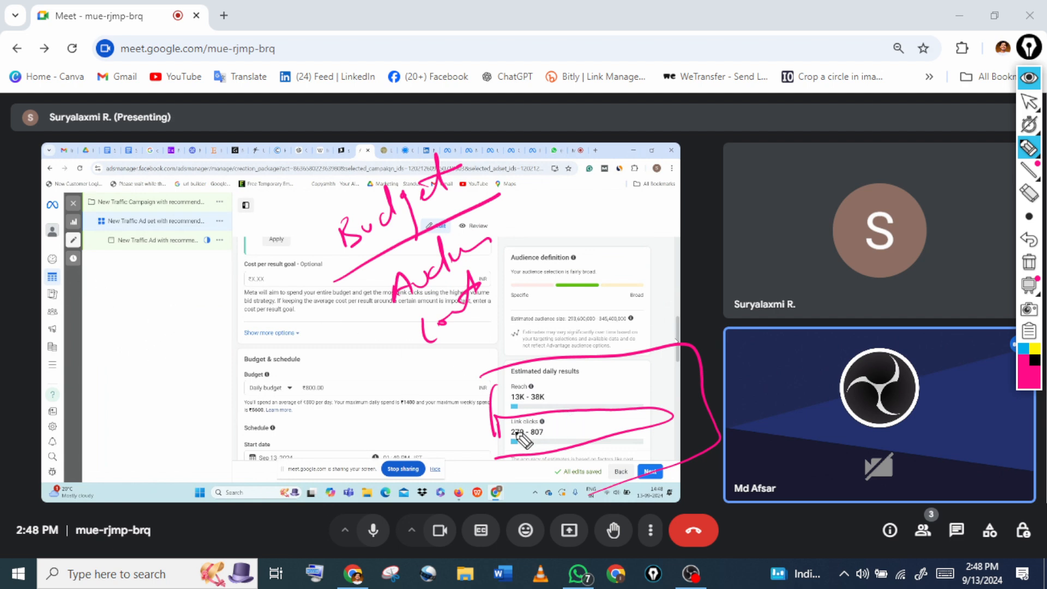
drag(513, 429, 542, 426)
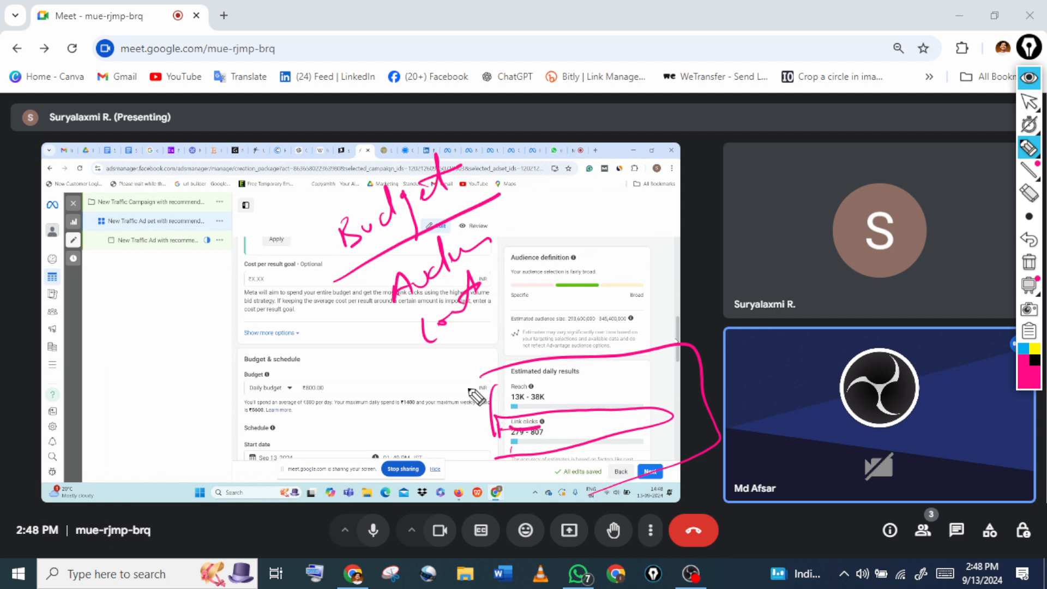
click(125, 351)
click(121, 355)
click(128, 352)
drag(161, 349, 447, 293)
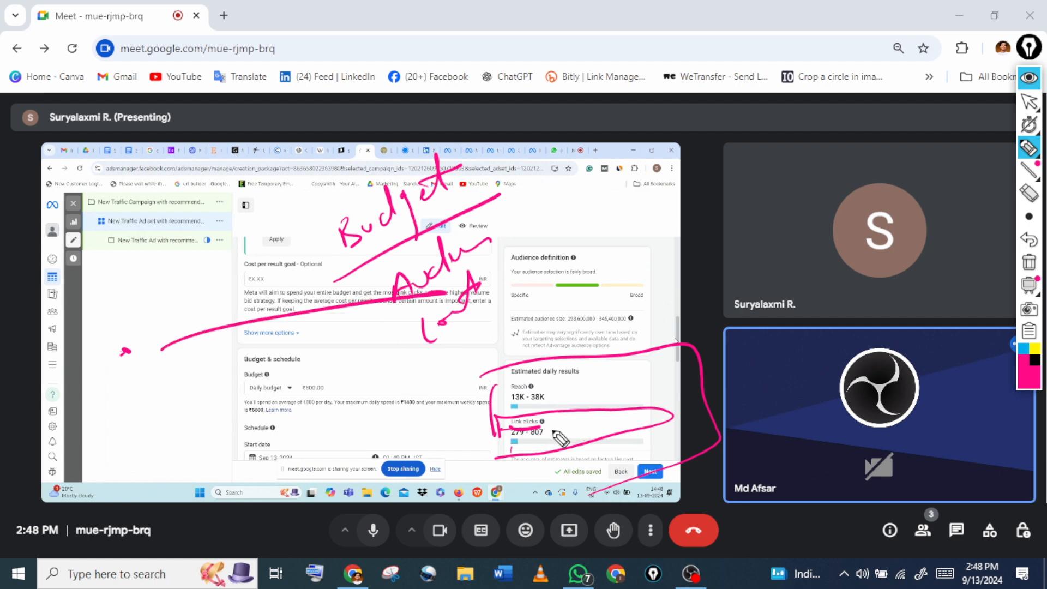
mouse_move(221, 391)
mouse_down()
mouse_move(235, 403)
mouse_move(264, 397)
mouse_move(299, 377)
mouse_move(309, 350)
mouse_up()
drag(167, 457, 322, 406)
drag(424, 375, 262, 416)
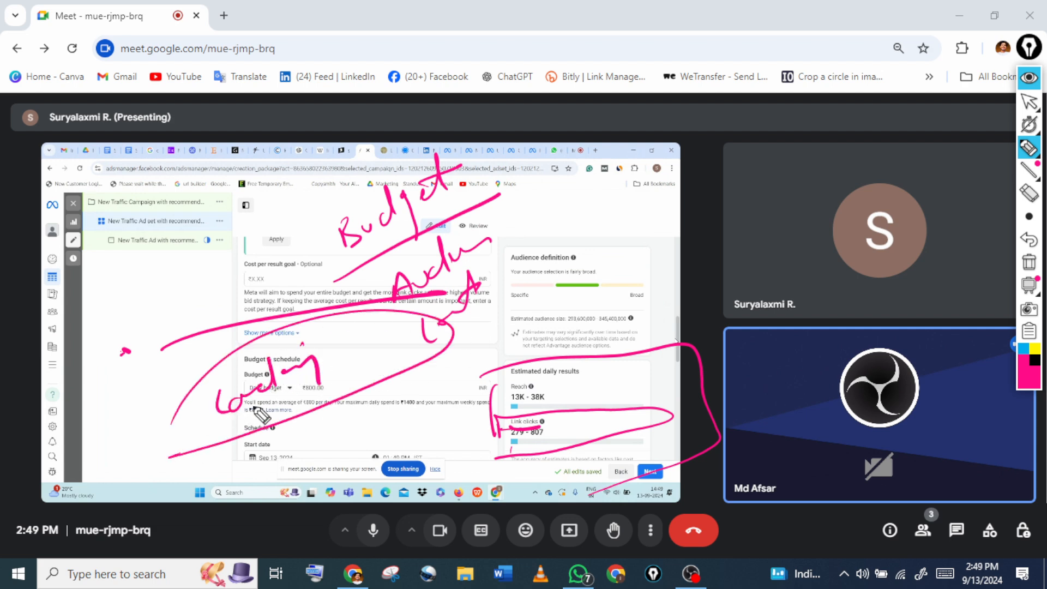
drag(507, 441, 547, 421)
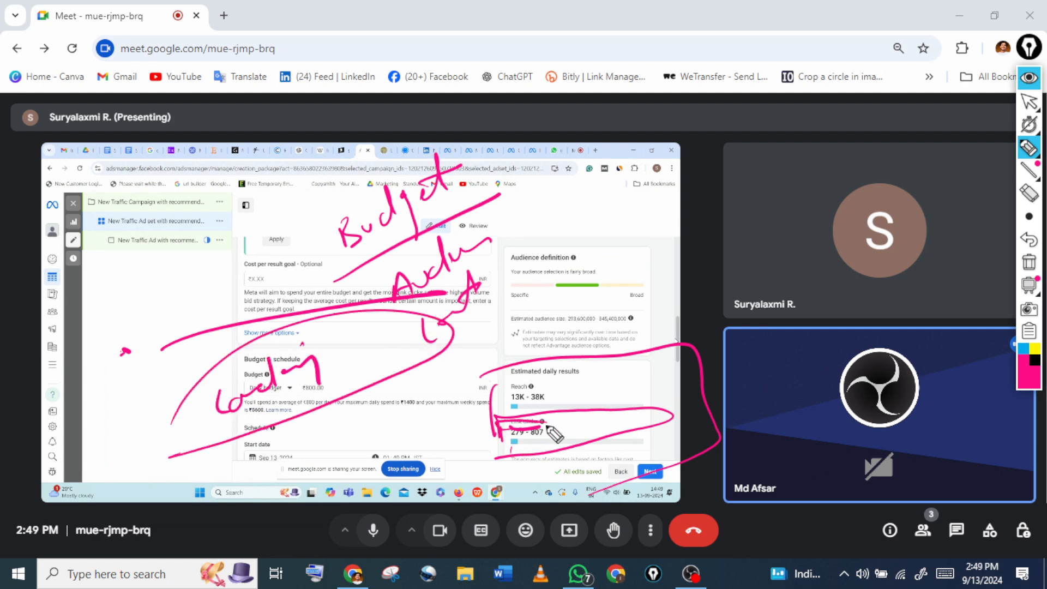
click(1029, 101)
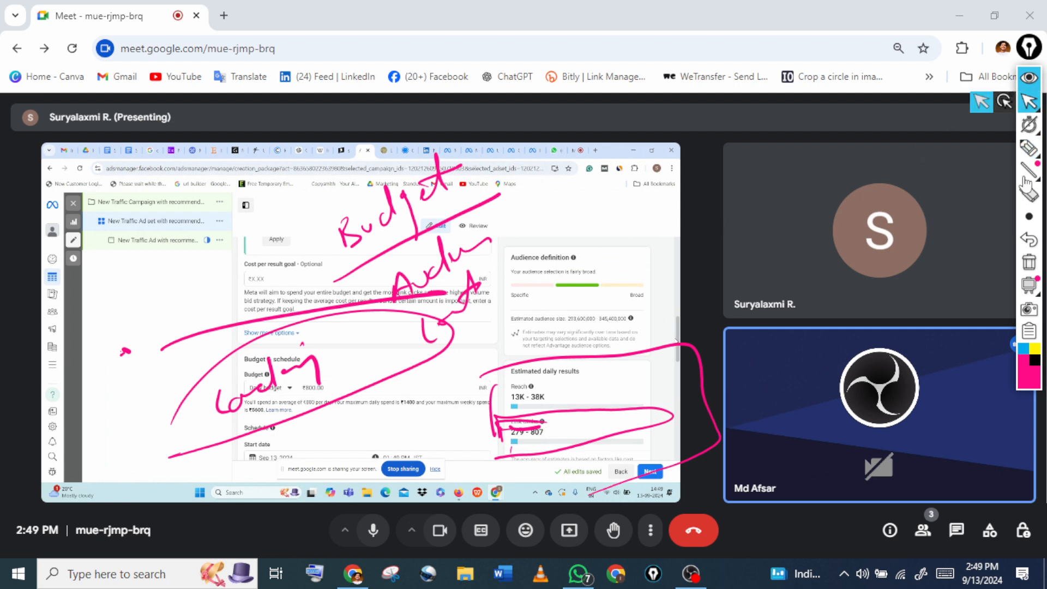
click(1025, 264)
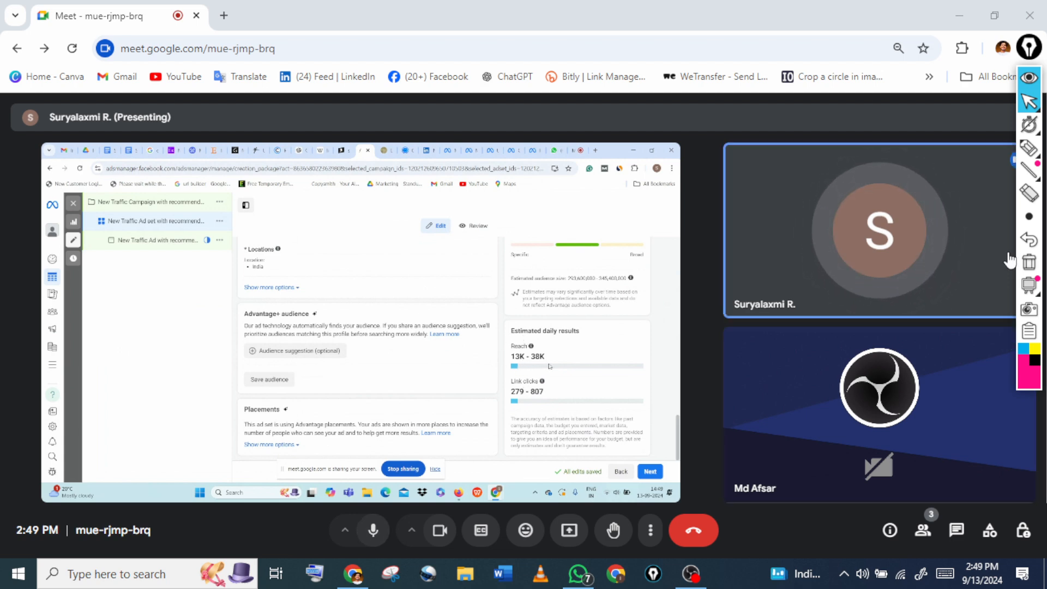
click(1029, 148)
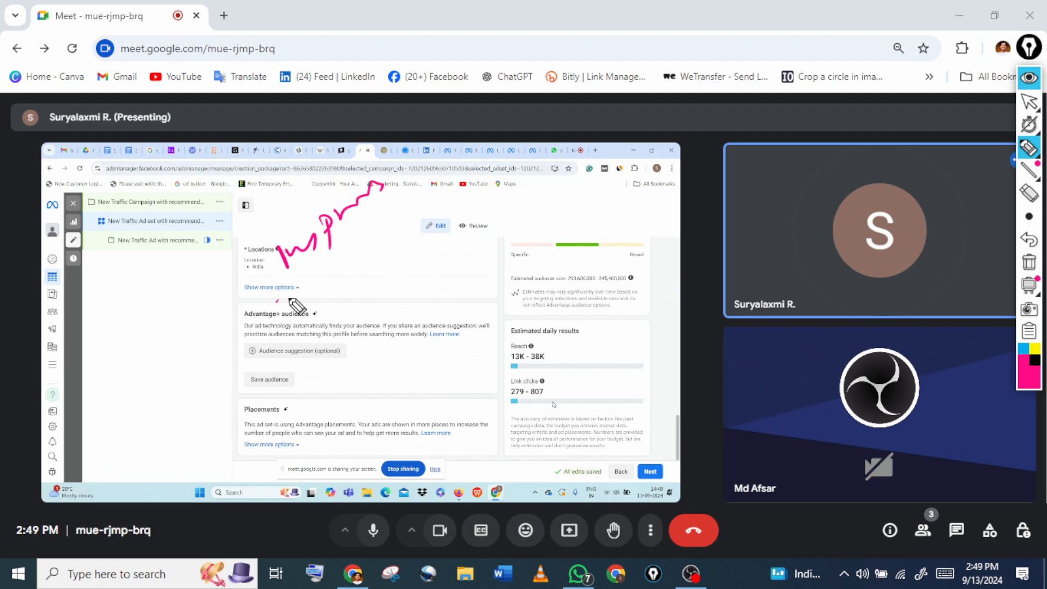
drag(291, 300, 439, 189)
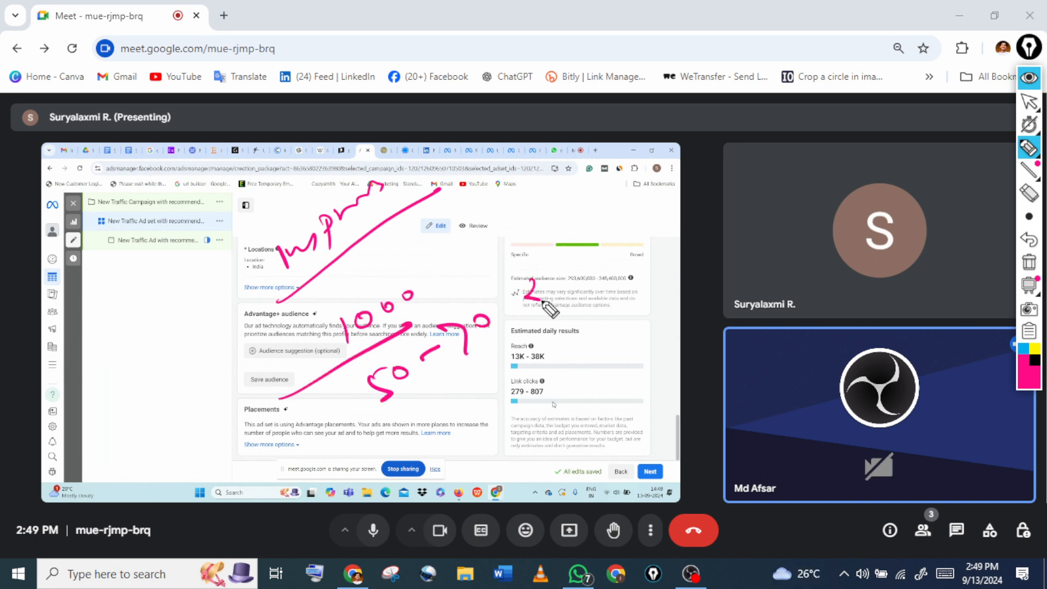
drag(546, 288, 547, 289)
drag(494, 292, 551, 266)
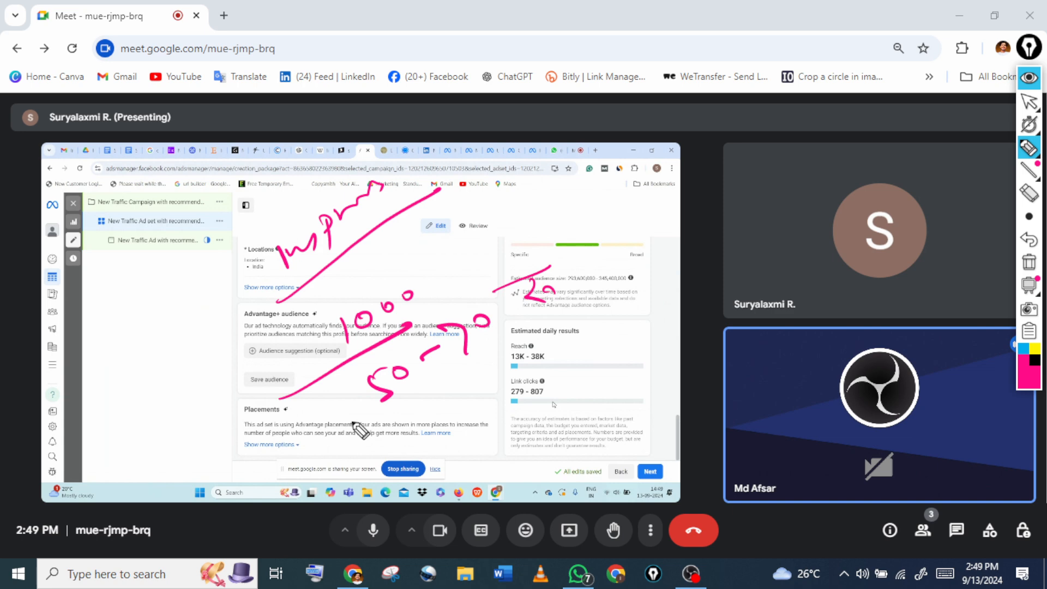
drag(276, 410, 657, 310)
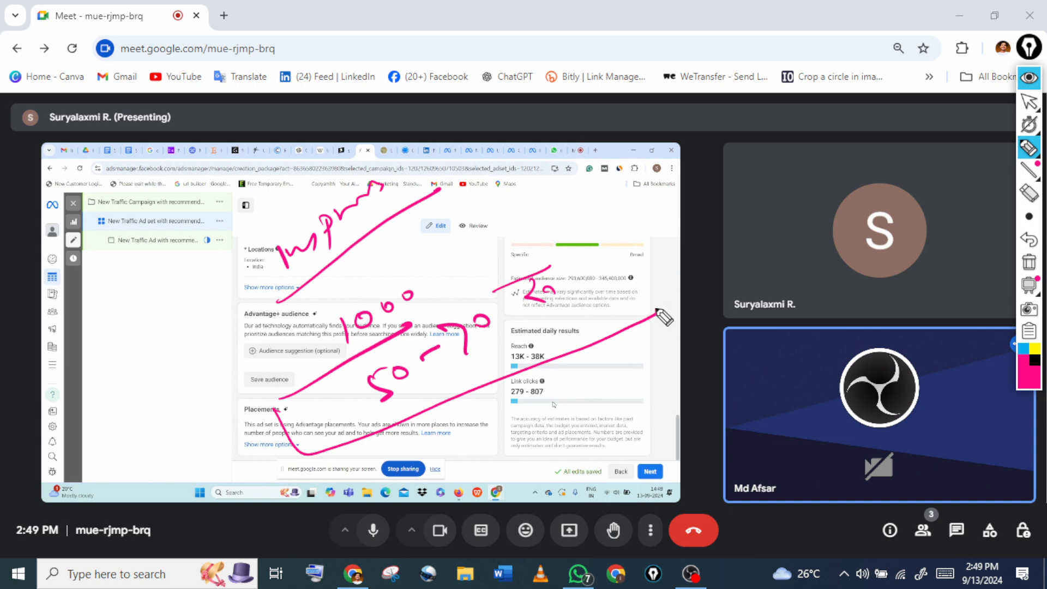
drag(657, 309, 360, 368)
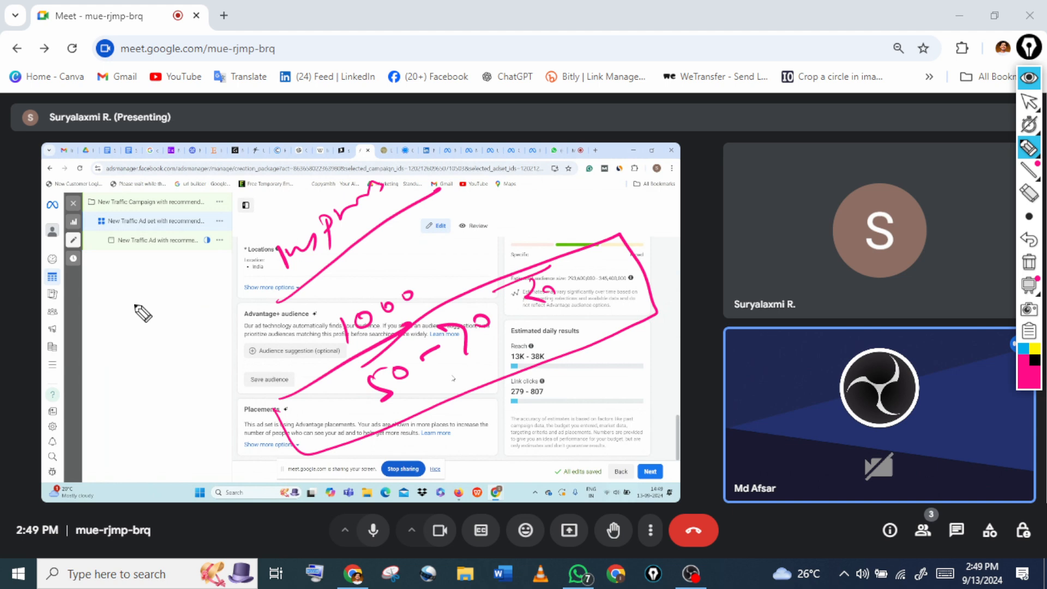
click(1029, 261)
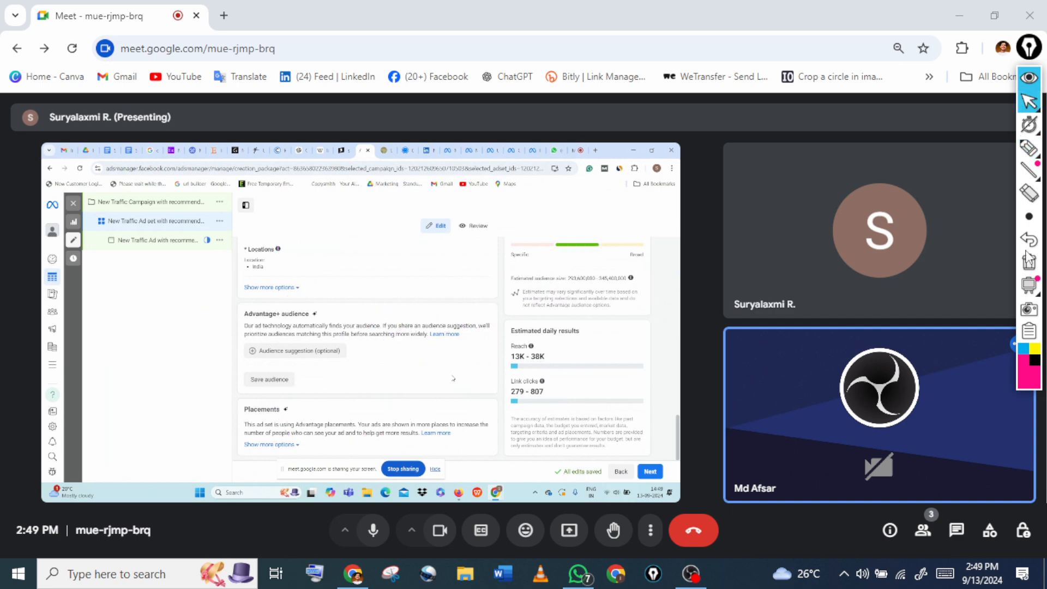
click(1028, 147)
mouse_move(371, 267)
mouse_down()
mouse_move(409, 216)
mouse_move(571, 148)
mouse_up()
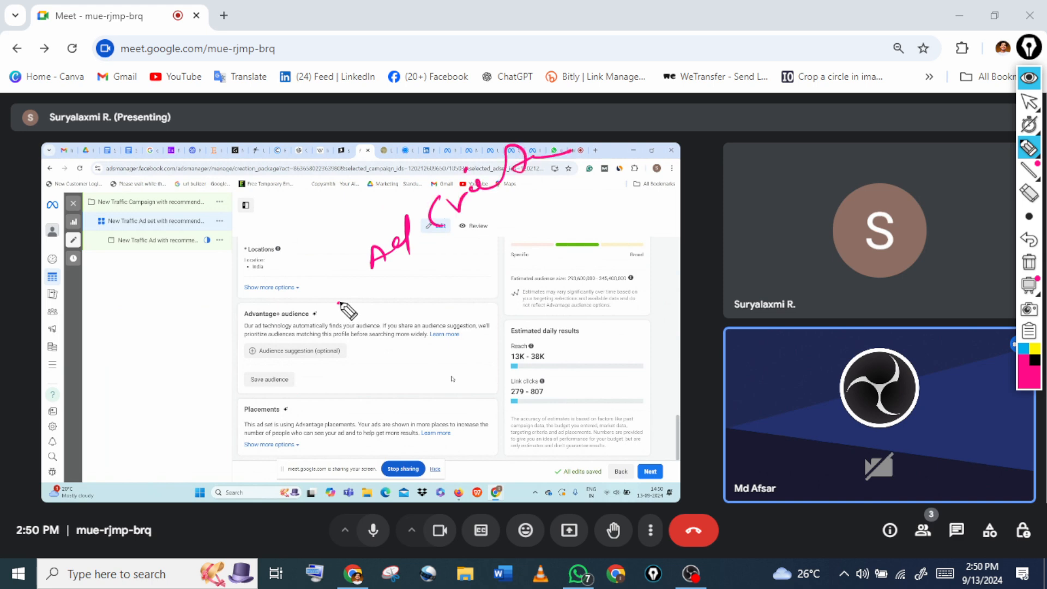
drag(340, 303, 566, 198)
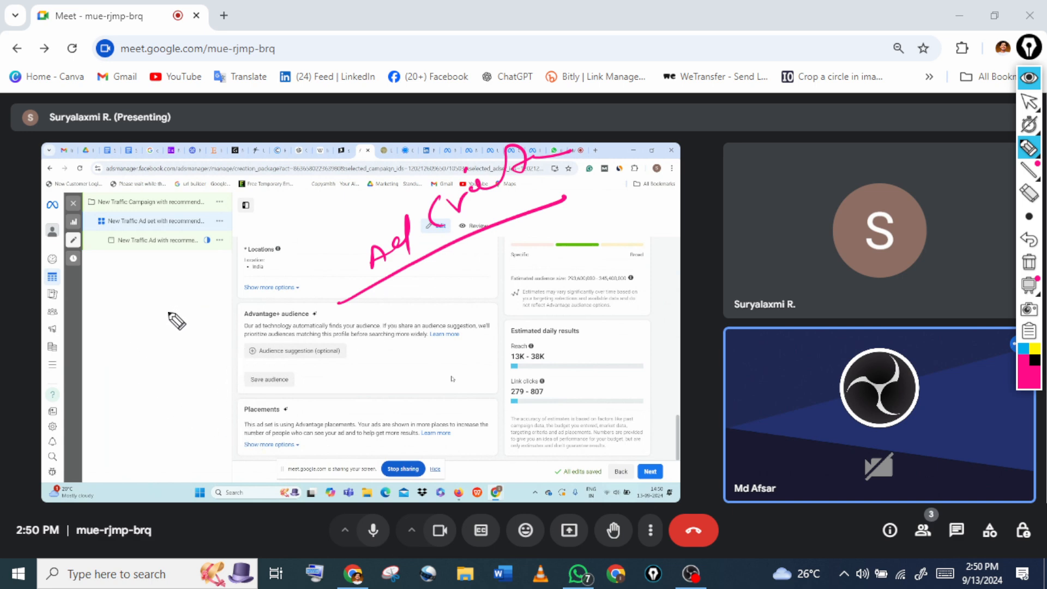
mouse_move(113, 259)
mouse_down()
mouse_move(136, 265)
mouse_move(166, 235)
mouse_move(174, 250)
mouse_move(315, 146)
mouse_up()
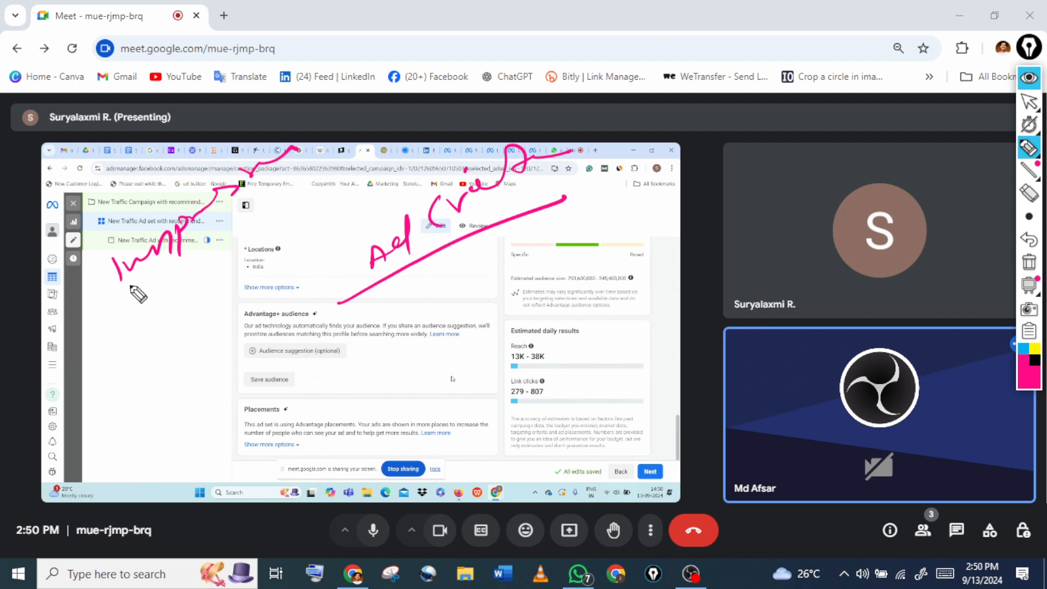
drag(76, 330, 317, 175)
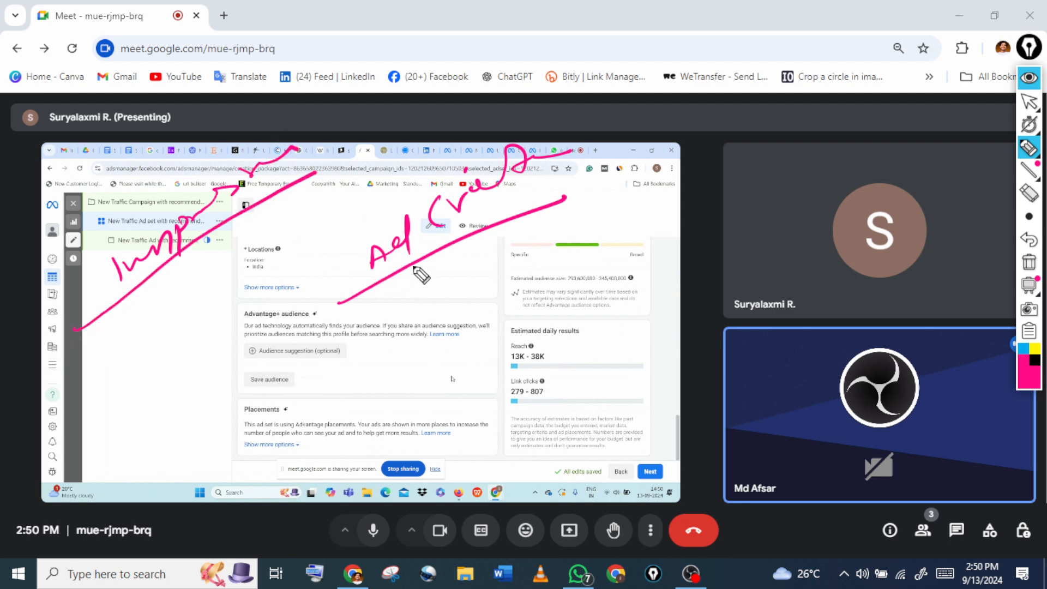
mouse_move(188, 253)
mouse_down()
mouse_move(197, 273)
mouse_move(209, 267)
mouse_up()
mouse_move(196, 324)
mouse_down()
mouse_move(195, 337)
mouse_move(208, 331)
mouse_up()
drag(196, 329, 242, 319)
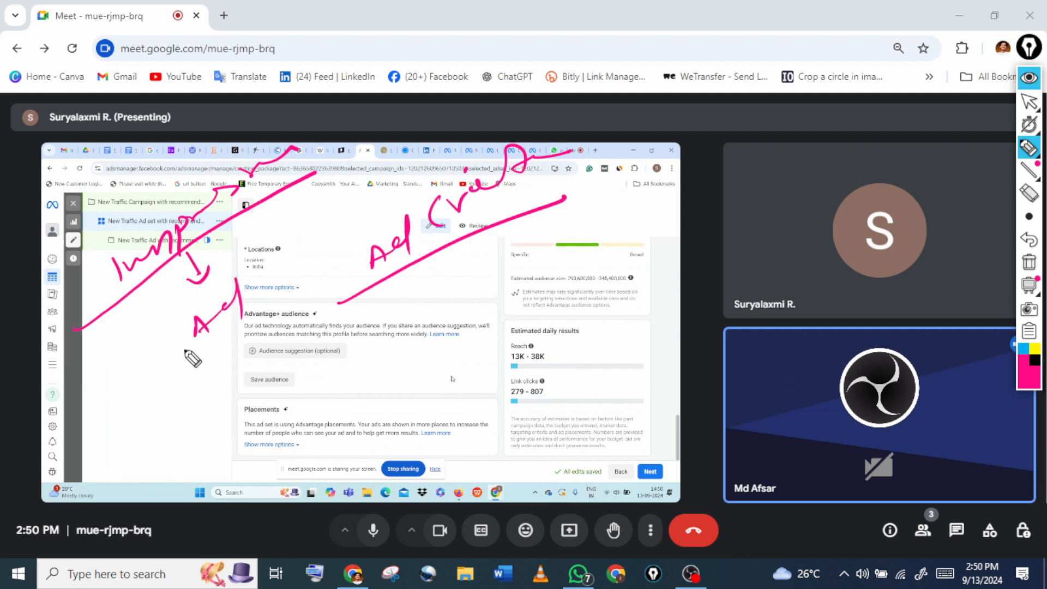
mouse_move(175, 364)
mouse_down()
mouse_move(242, 274)
mouse_move(246, 343)
mouse_up()
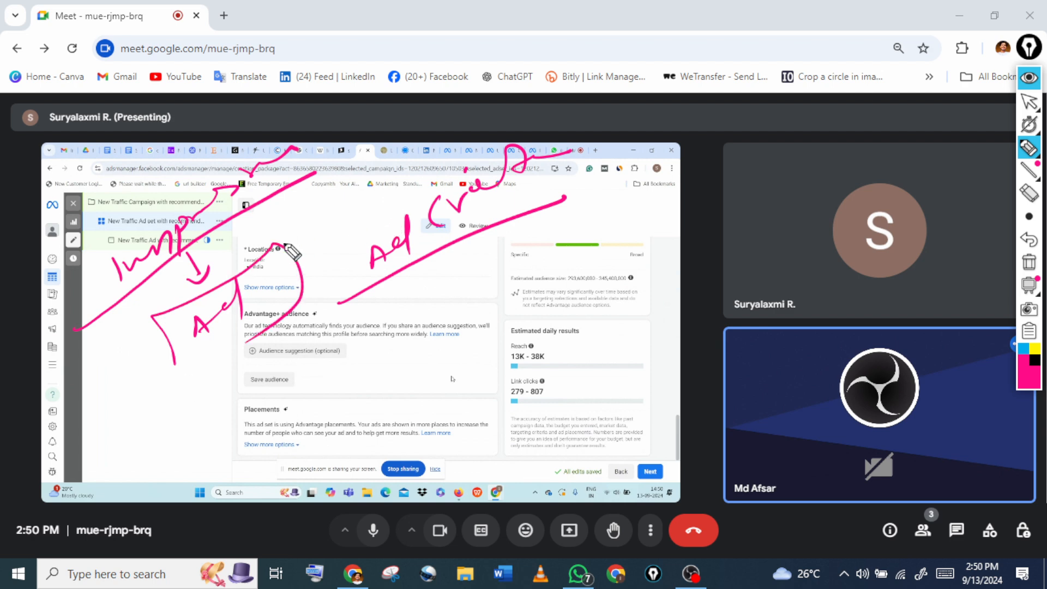
drag(66, 349, 314, 176)
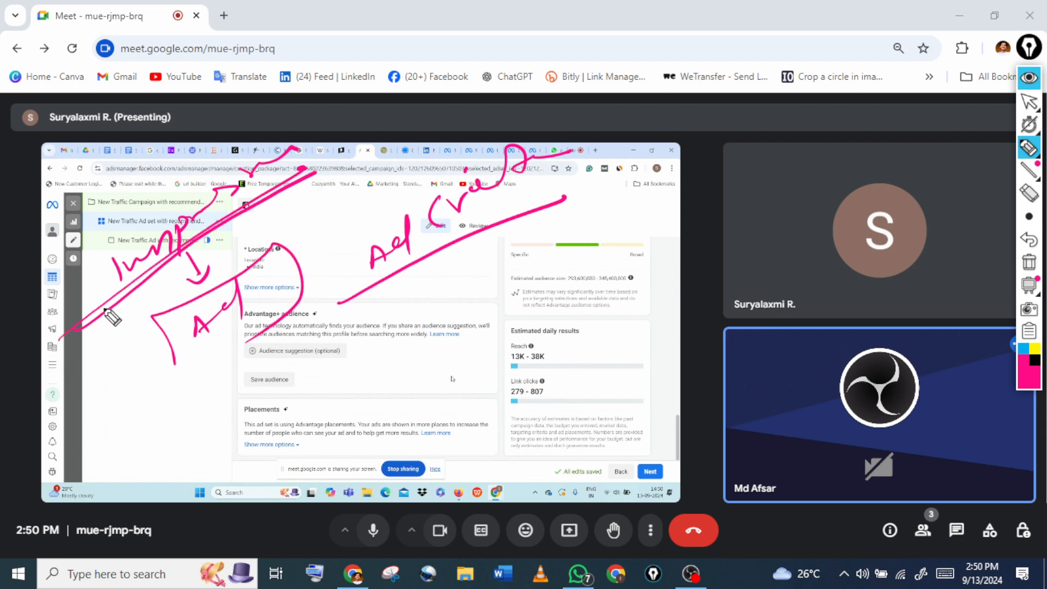
drag(70, 334, 273, 197)
mouse_move(404, 325)
mouse_down()
mouse_move(460, 346)
mouse_move(491, 296)
mouse_move(521, 282)
mouse_move(451, 368)
mouse_move(532, 368)
mouse_move(531, 430)
mouse_move(543, 418)
mouse_up()
drag(480, 462, 540, 427)
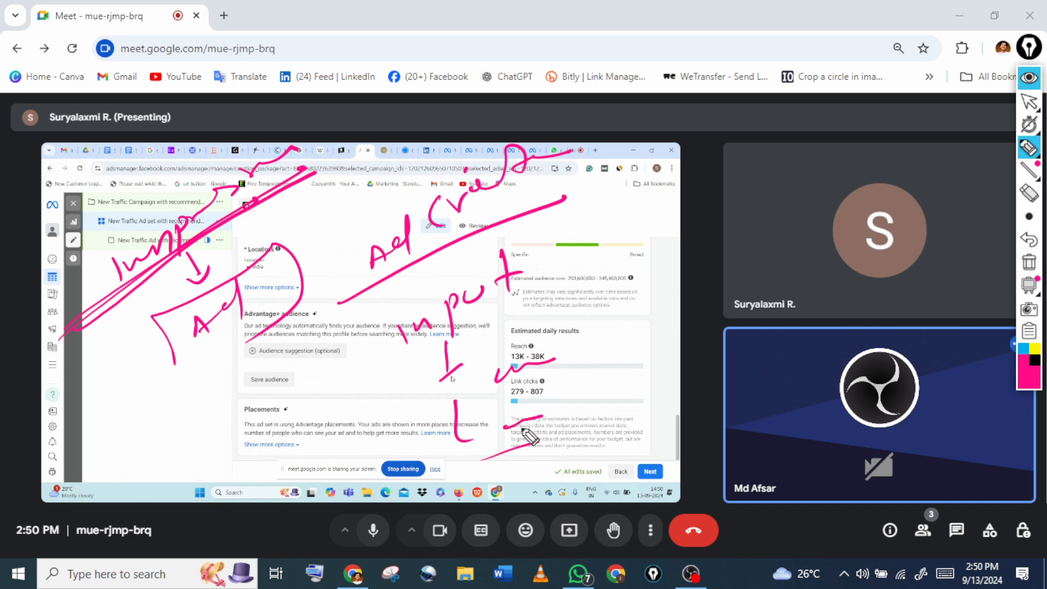
click(1029, 101)
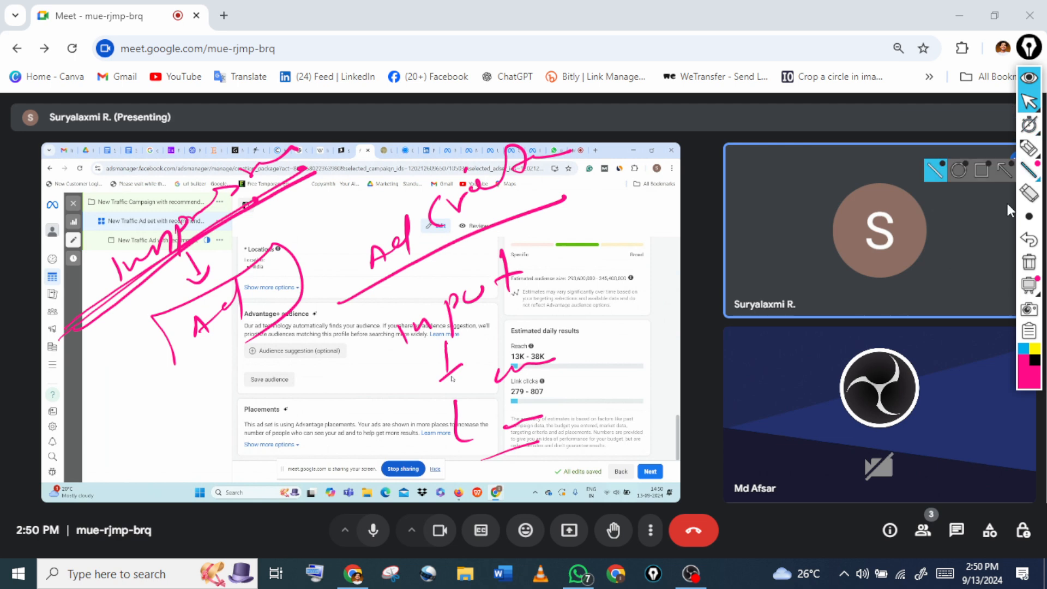
click(1029, 261)
Step: Handwrite a pink 'Bidding' note with an arrow, plus a circled note on the left
click(1028, 149)
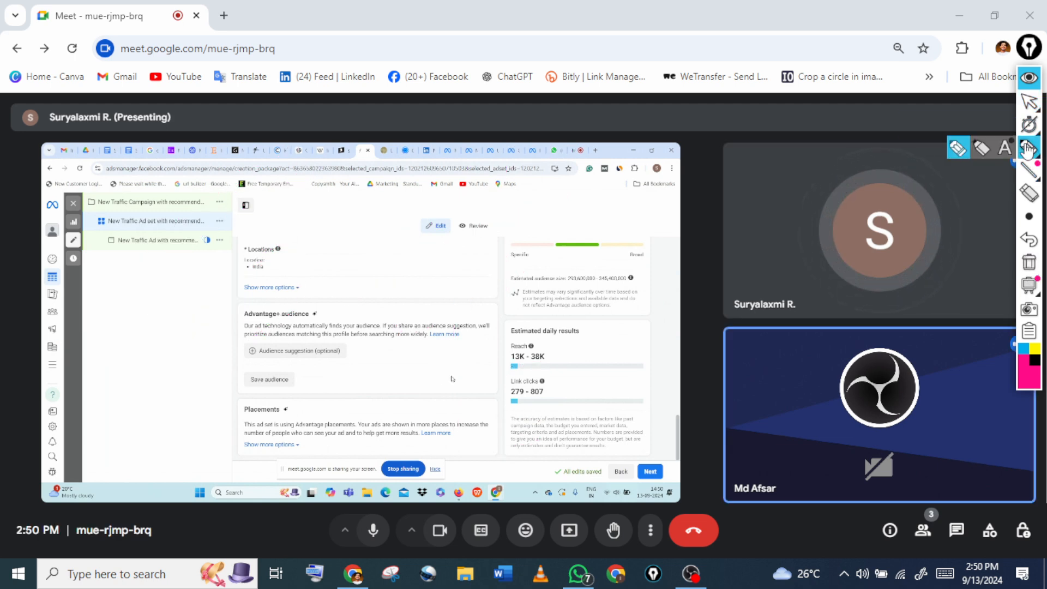
drag(392, 280, 397, 300)
drag(418, 275, 420, 287)
mouse_move(431, 266)
mouse_down()
mouse_move(446, 274)
mouse_move(452, 264)
mouse_up()
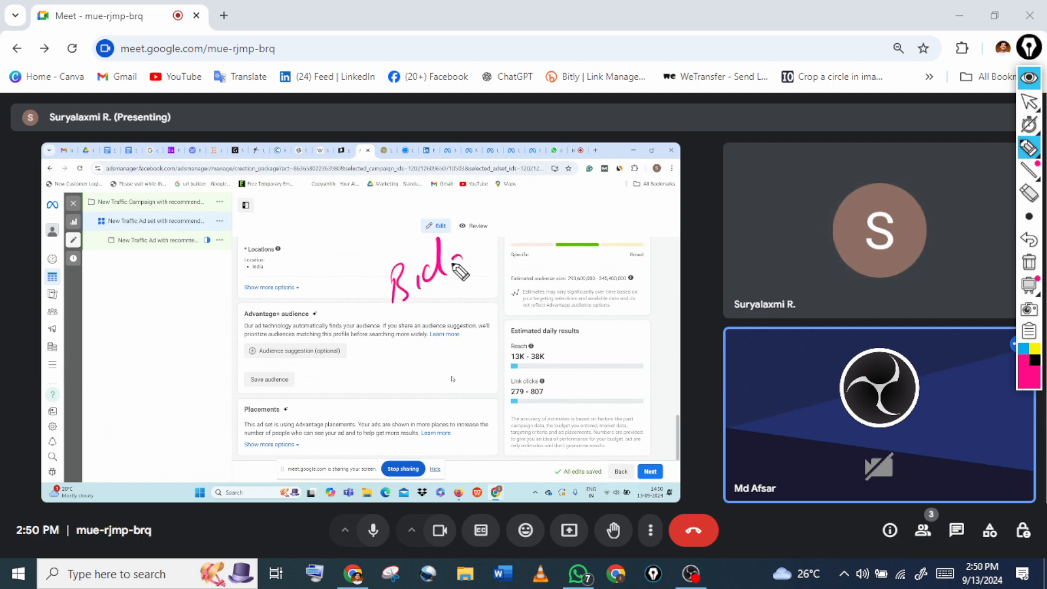
drag(459, 271, 620, 309)
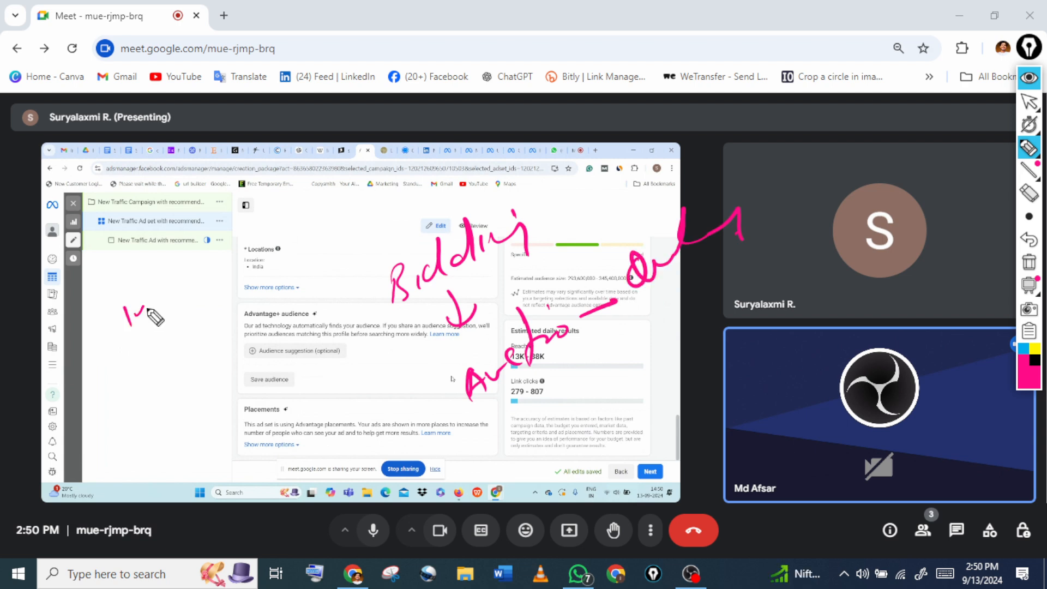
drag(145, 310, 157, 302)
drag(171, 288, 175, 309)
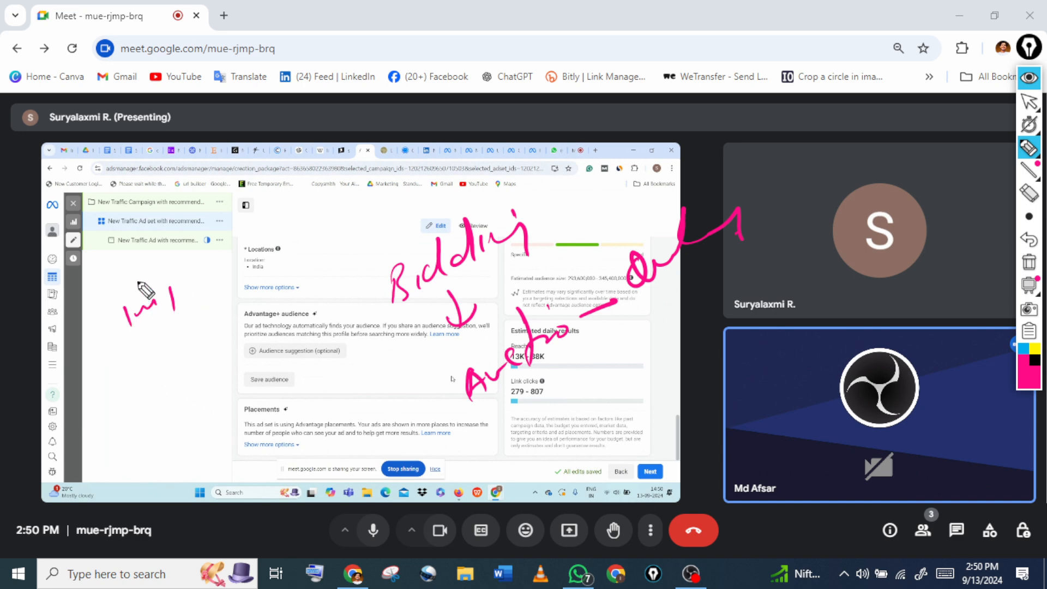
mouse_move(98, 285)
mouse_down()
mouse_move(114, 353)
mouse_move(99, 285)
mouse_up()
mouse_move(138, 403)
mouse_down()
mouse_move(232, 340)
mouse_move(251, 310)
mouse_up()
Step: Add pink loops and notes over the audience, locations and top areas, then clear all annotations
drag(102, 410, 107, 418)
mouse_move(229, 394)
mouse_down()
mouse_move(218, 400)
mouse_move(210, 385)
mouse_move(234, 376)
mouse_up()
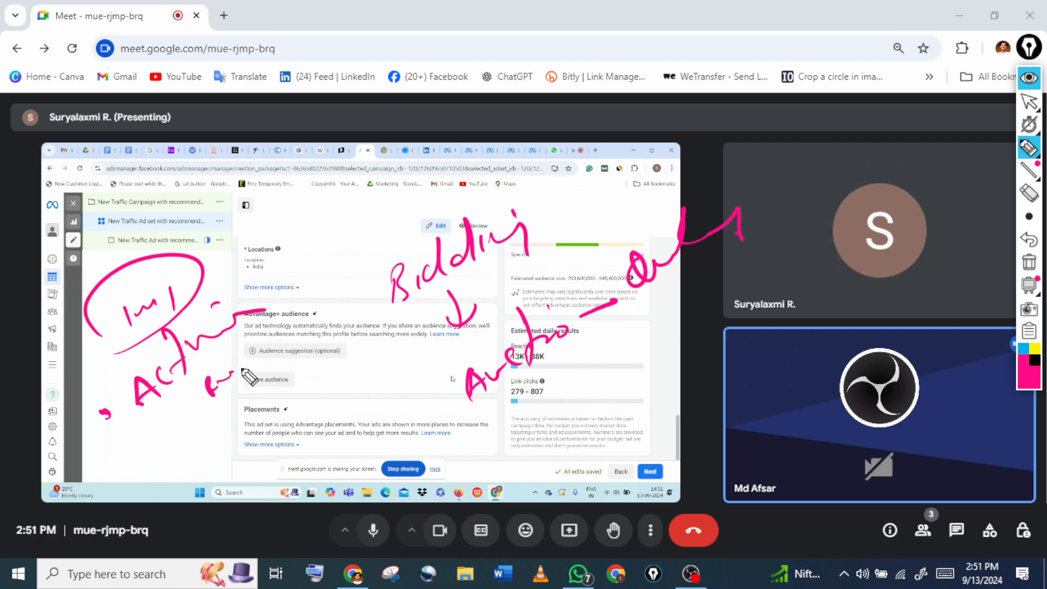
mouse_move(193, 420)
mouse_down()
mouse_move(252, 382)
mouse_move(346, 367)
mouse_move(428, 315)
mouse_up()
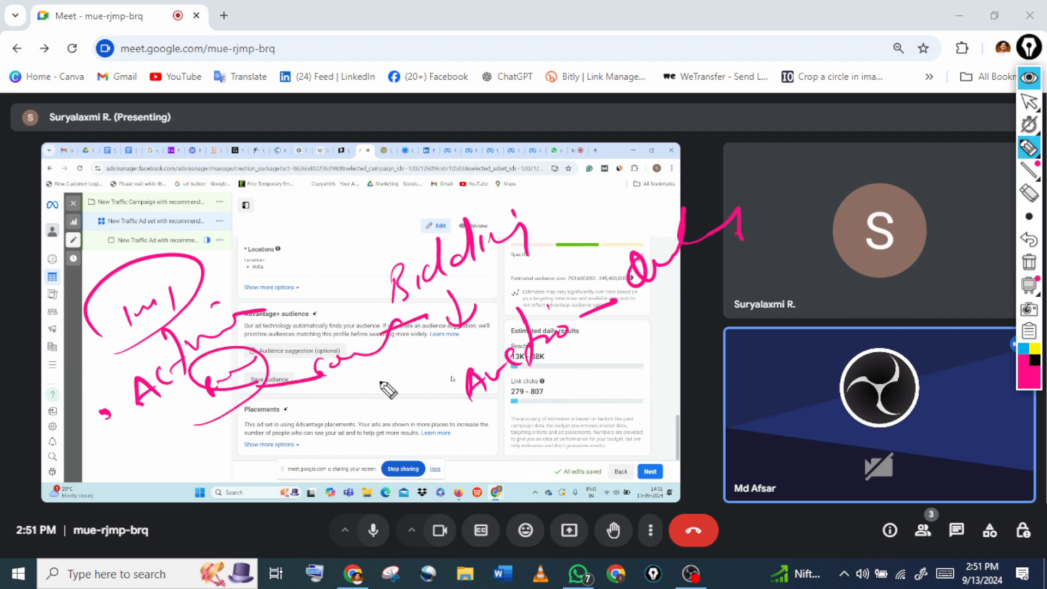
mouse_move(314, 433)
mouse_down()
mouse_move(277, 345)
mouse_move(349, 405)
mouse_up()
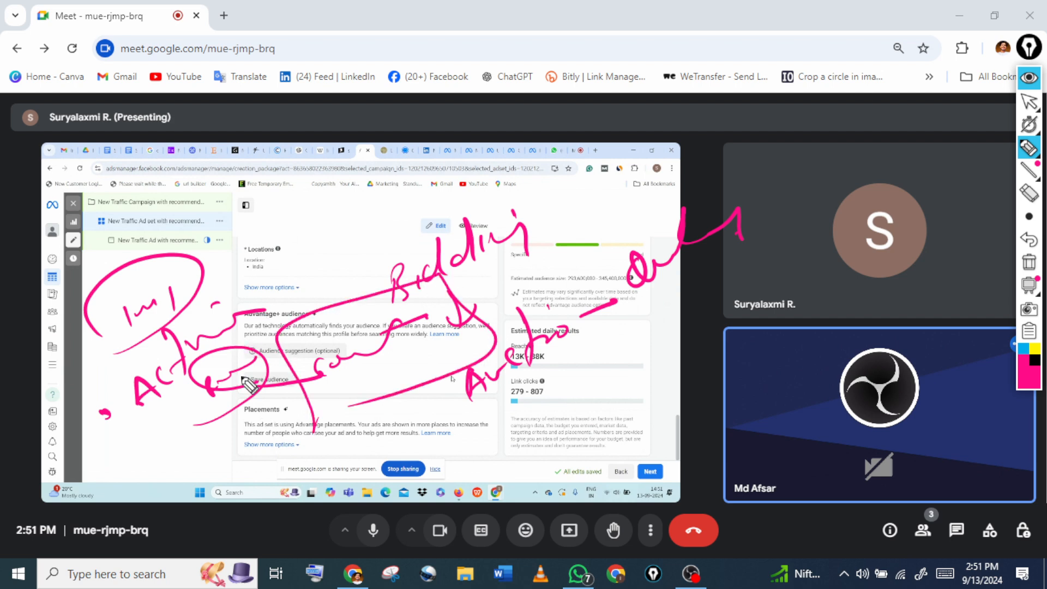
mouse_move(265, 235)
mouse_down()
mouse_move(266, 200)
mouse_move(298, 207)
mouse_move(359, 161)
mouse_up()
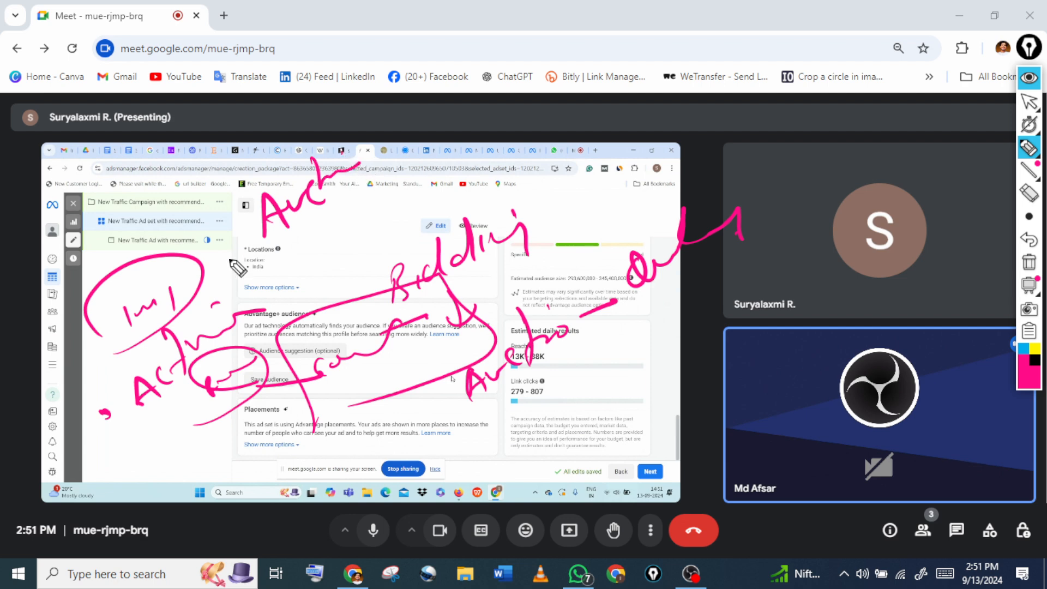
mouse_move(237, 267)
mouse_down()
mouse_move(211, 223)
mouse_move(221, 268)
mouse_up()
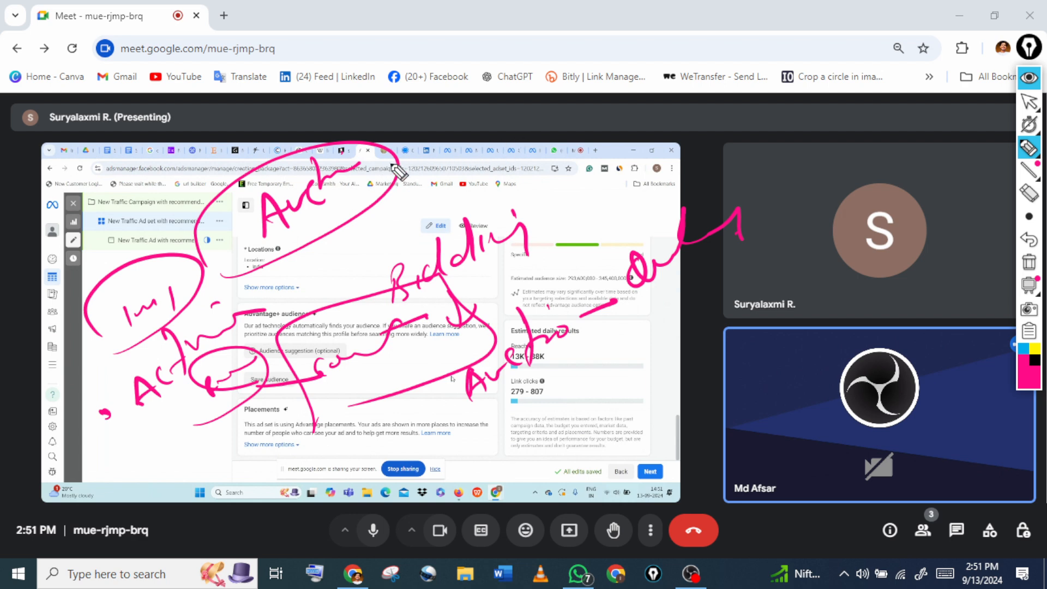
mouse_move(398, 170)
mouse_down()
mouse_move(507, 145)
mouse_move(547, 149)
mouse_move(583, 114)
mouse_move(578, 102)
mouse_up()
drag(523, 137, 581, 138)
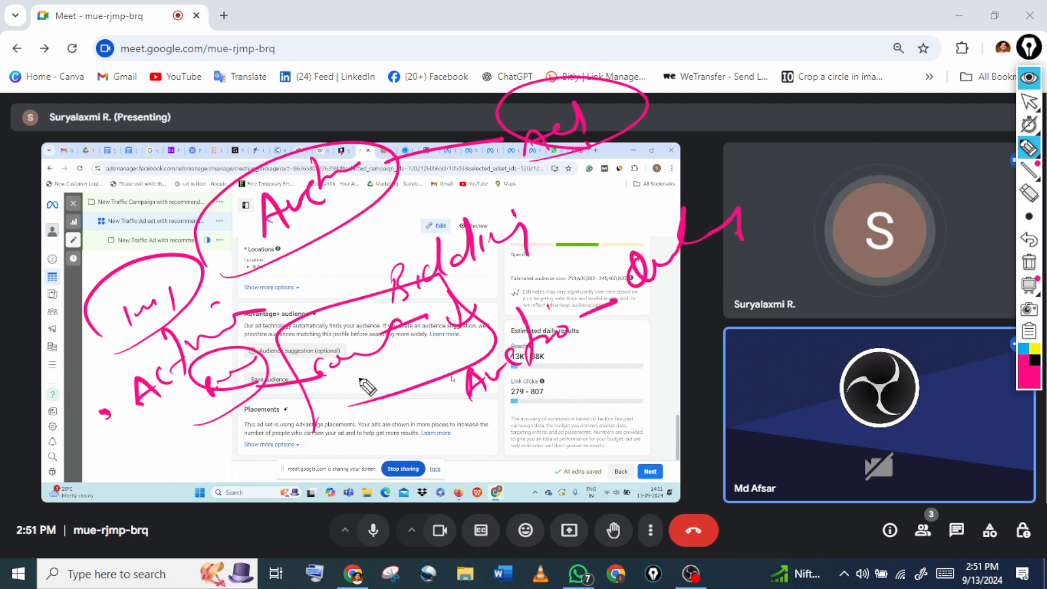
click(1029, 101)
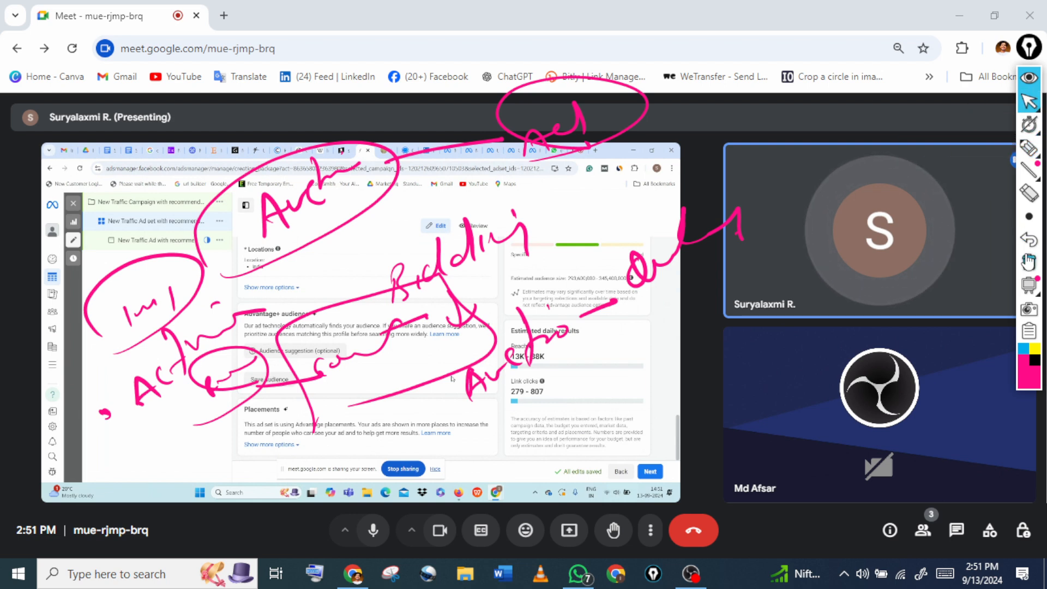
click(1030, 262)
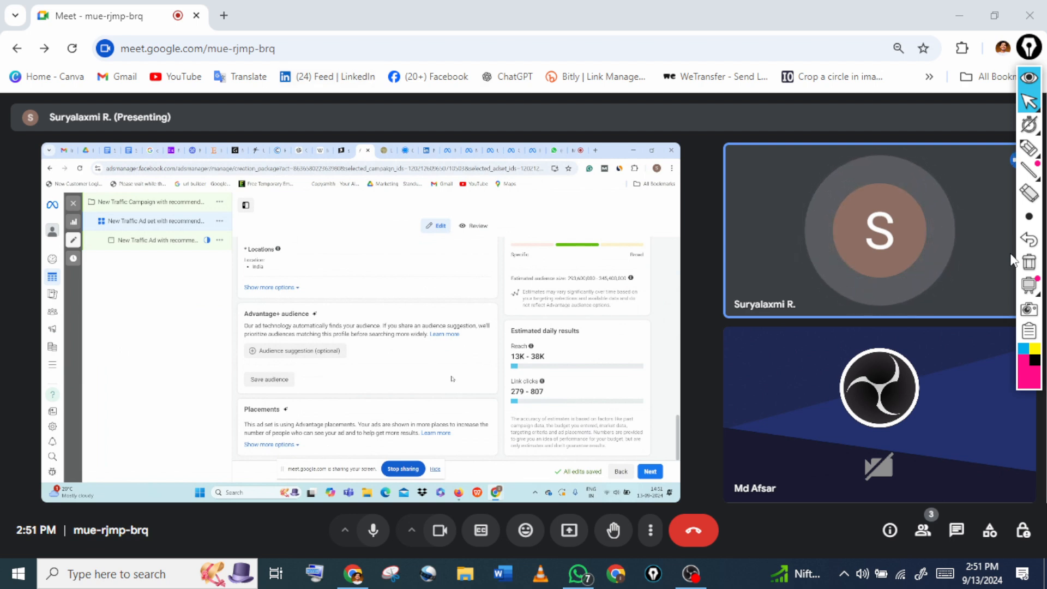
Step: Take over as presenter sharing the entire screen, and open a new browser tab
click(570, 530)
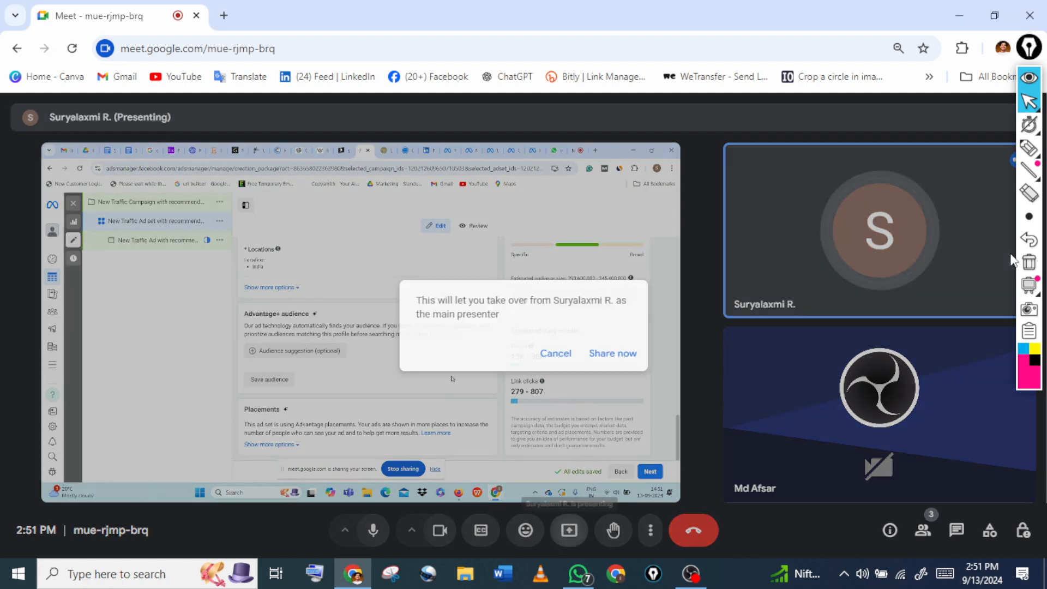
click(613, 353)
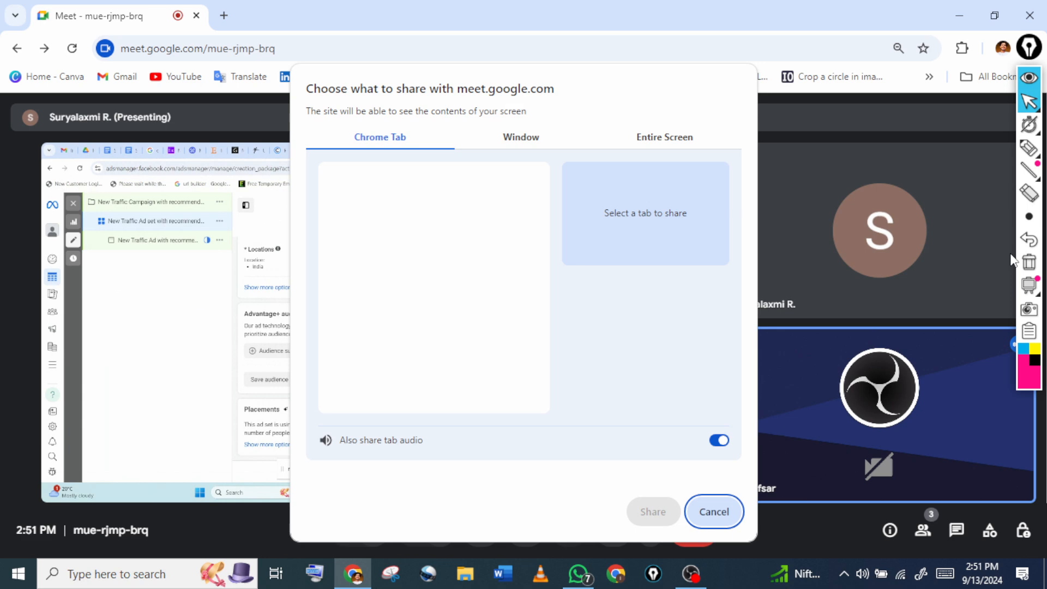
click(664, 137)
click(421, 234)
click(653, 512)
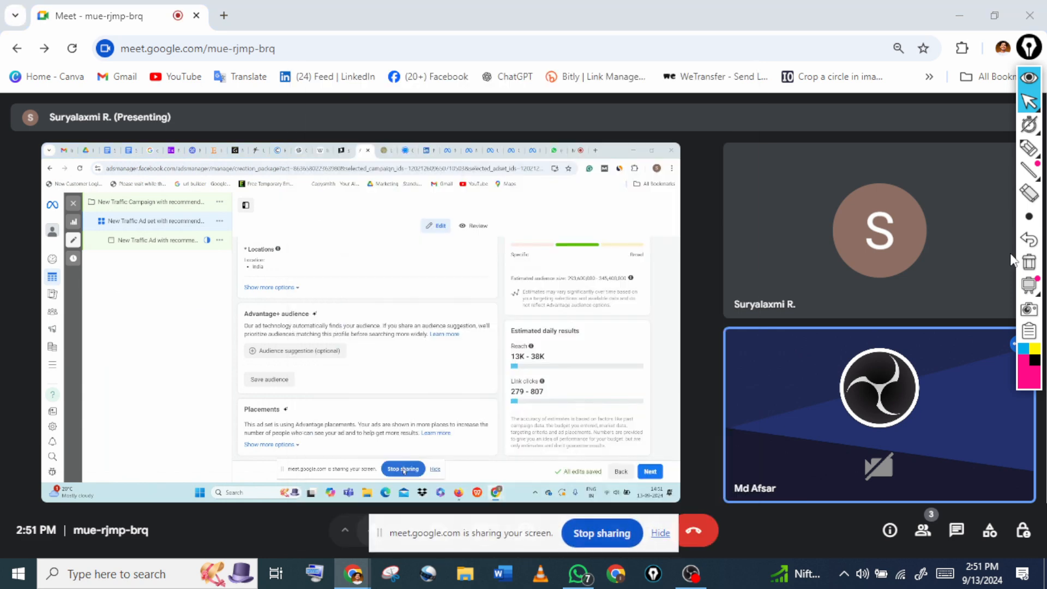
click(223, 15)
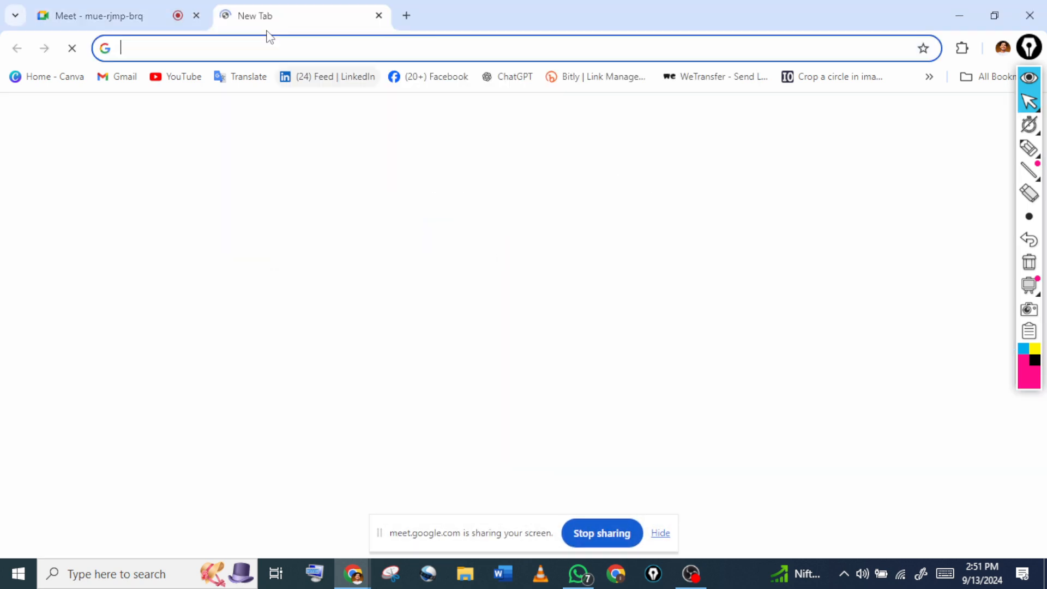
Step: Load facebook.com in the new Chrome tab
text(facebook.com)
key(Return)
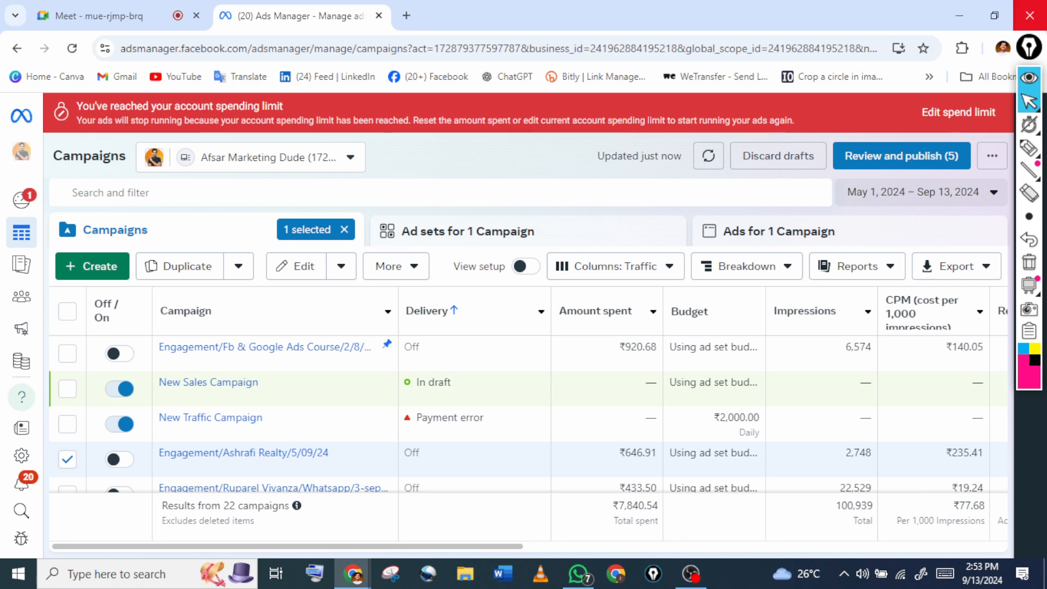
Step: Draw pink pen loops around the Amount spent and CPM column headers
click(1029, 148)
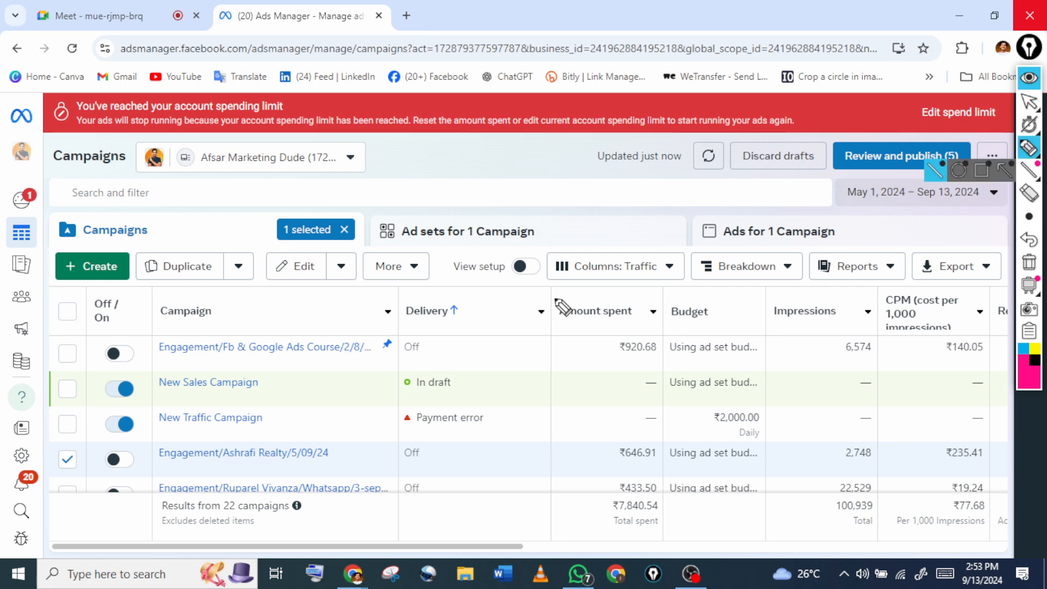
drag(557, 299, 598, 285)
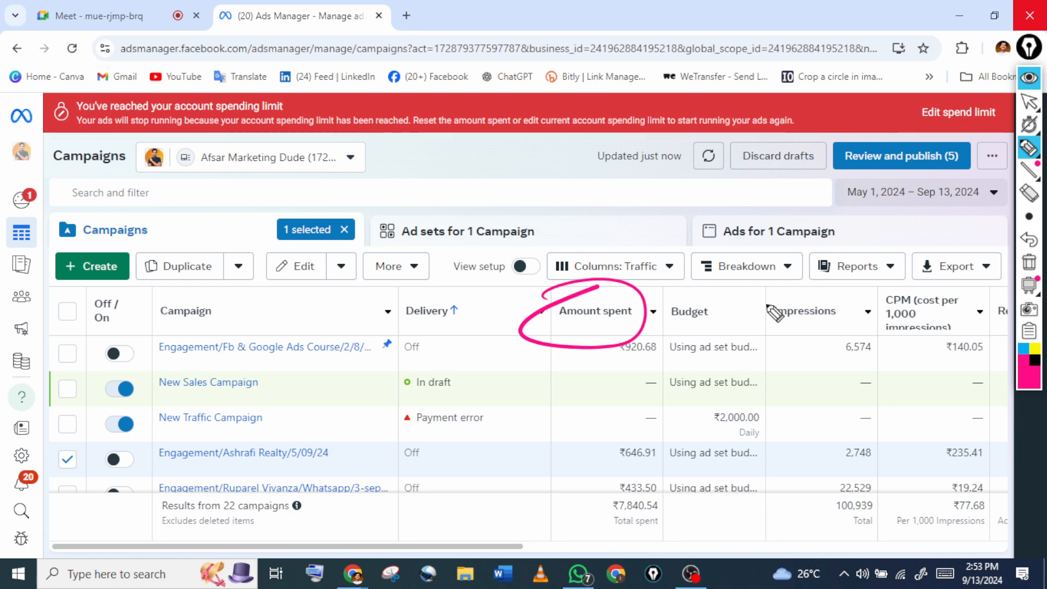
drag(768, 306, 761, 294)
scroll(762, 295, right, 4)
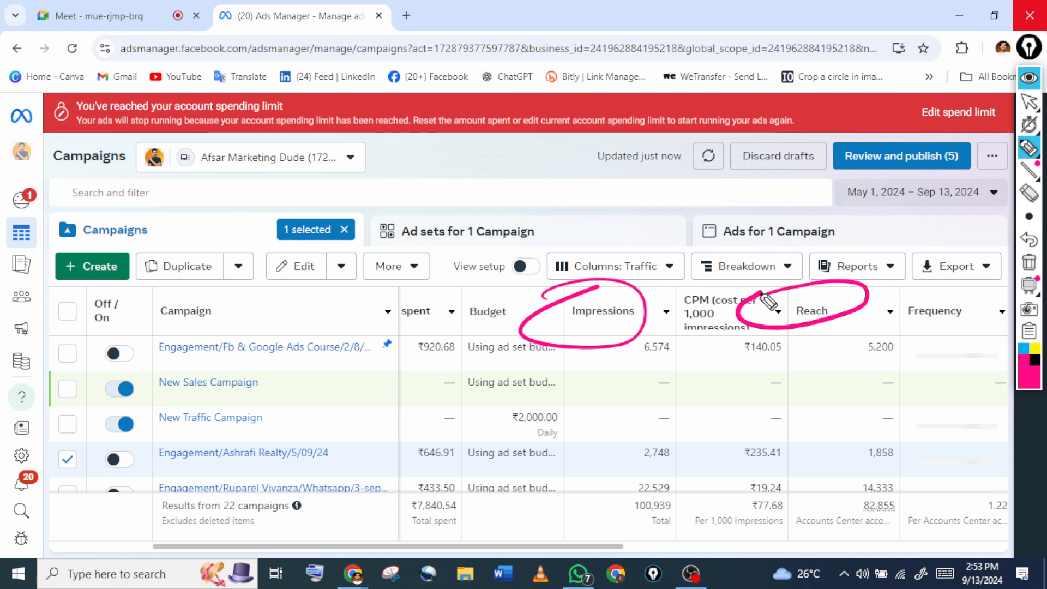
scroll(752, 297, down, 2)
drag(697, 276, 703, 281)
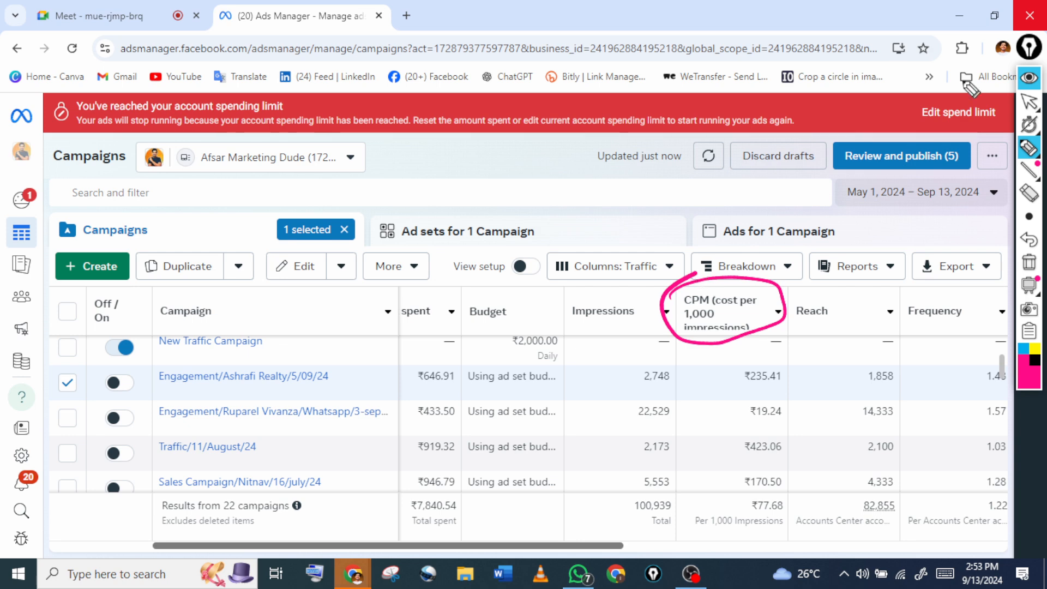
click(1029, 101)
scroll(995, 371, up, 2)
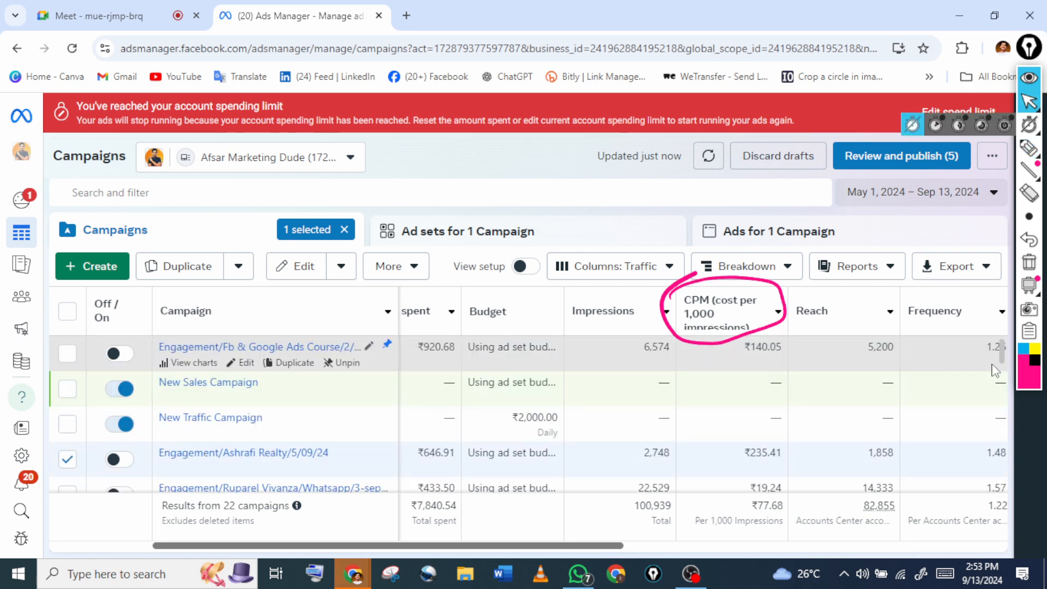
Step: Erase the stray CPM loop, then circle ₹920.68, 6,574 impressions and ₹140.05 CPM
click(1029, 148)
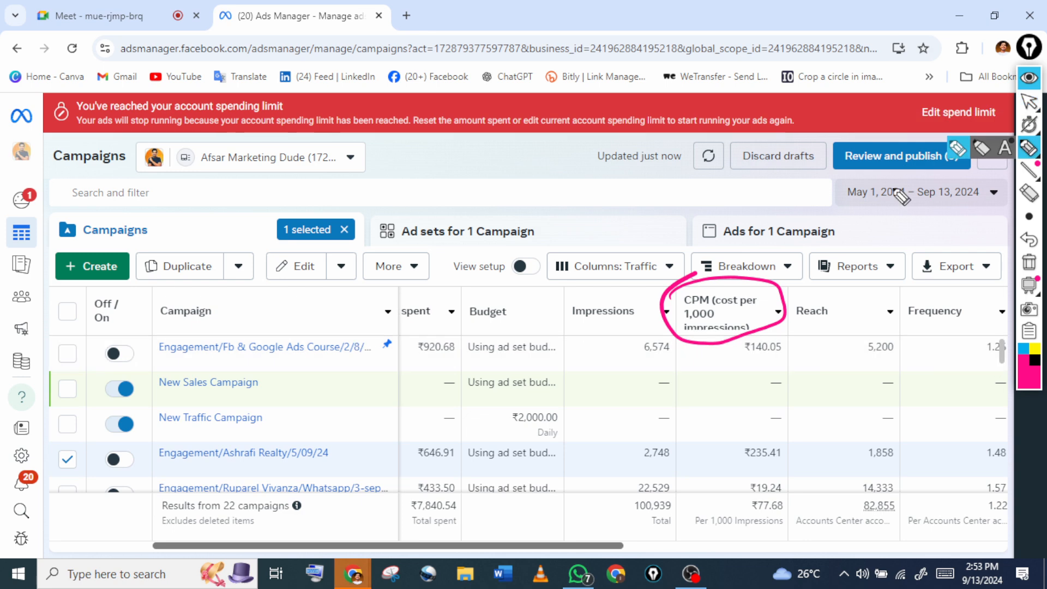
click(784, 319)
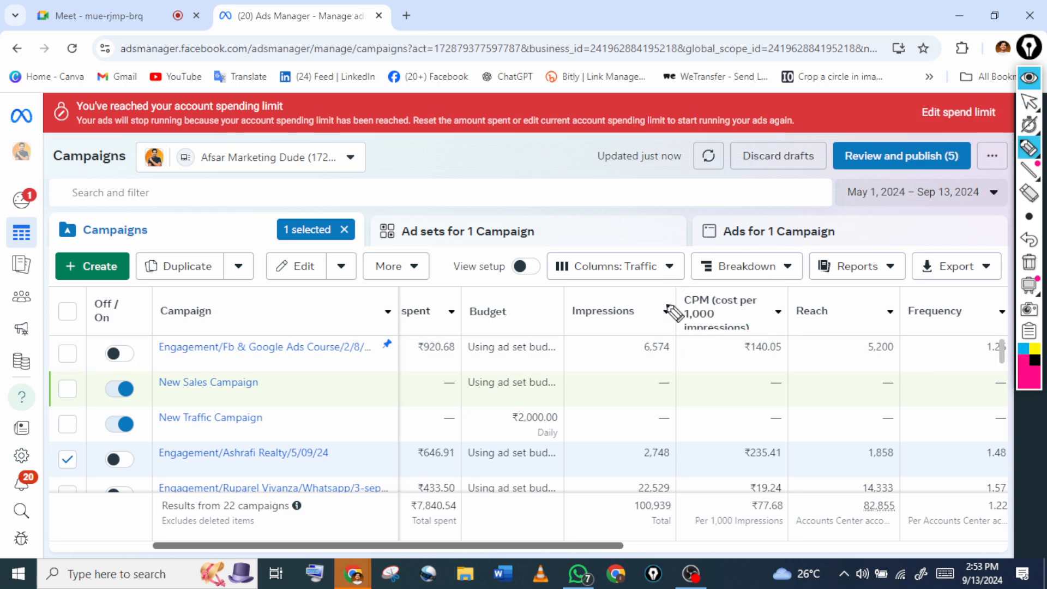
drag(666, 302, 700, 312)
mouse_move(627, 343)
mouse_down()
mouse_move(662, 330)
mouse_move(679, 349)
mouse_move(659, 357)
mouse_up()
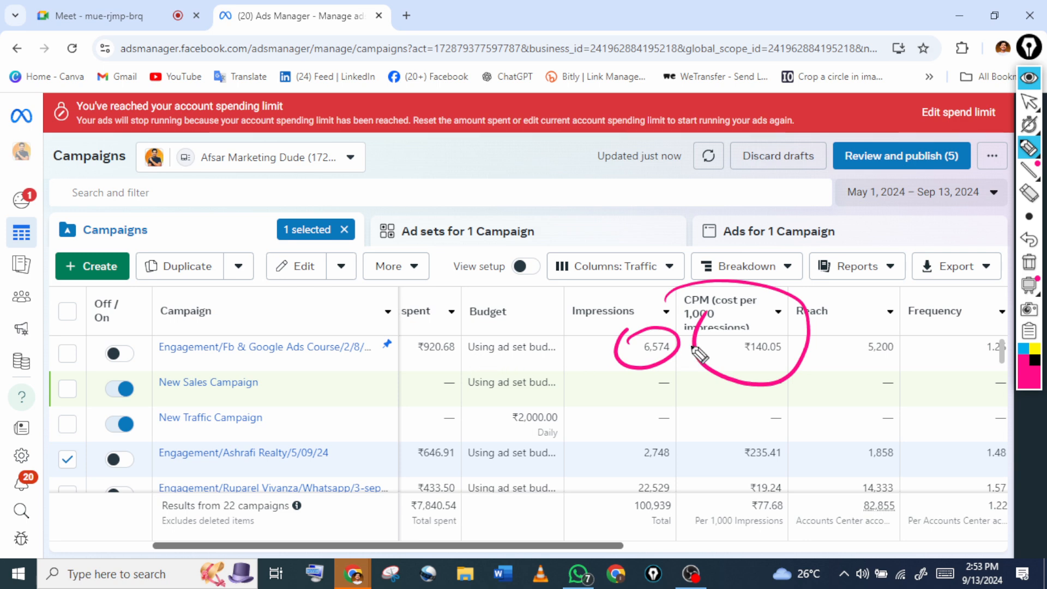
mouse_move(737, 338)
mouse_down()
mouse_move(781, 362)
mouse_move(747, 325)
mouse_up()
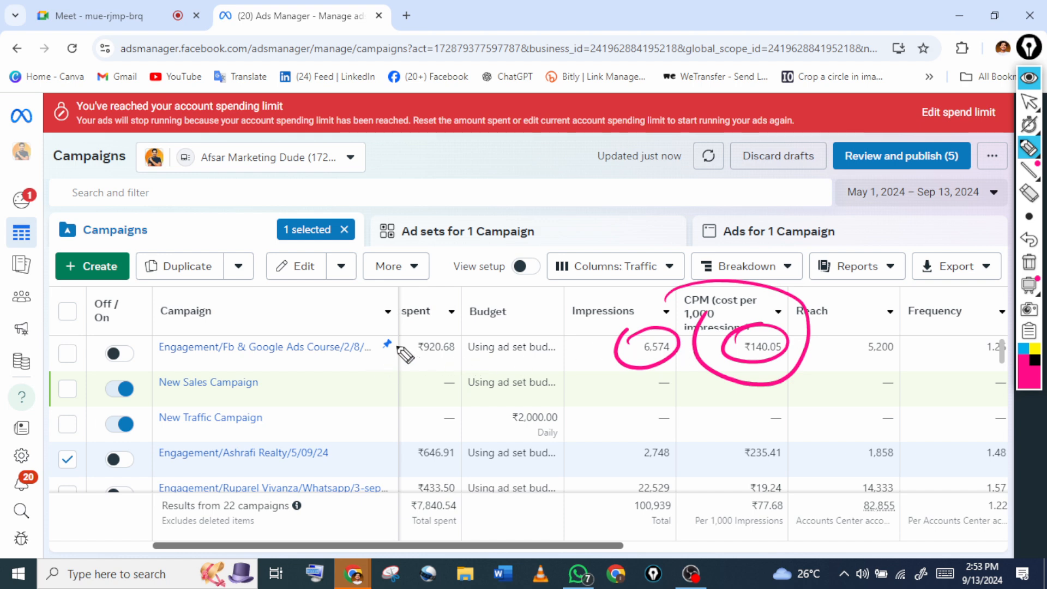
mouse_move(390, 347)
mouse_down()
mouse_move(474, 356)
mouse_move(444, 294)
mouse_up()
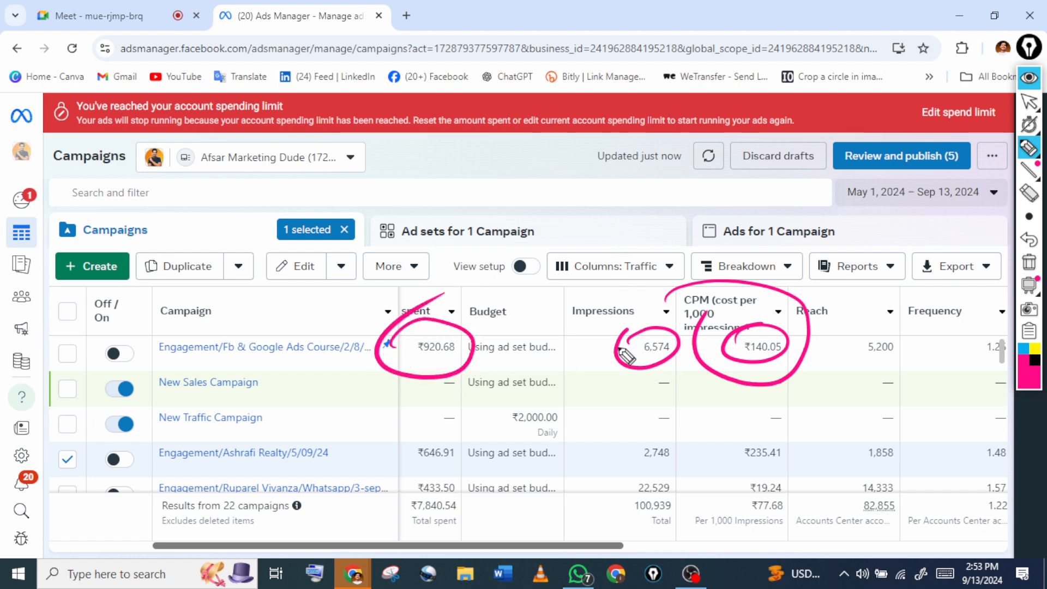
drag(622, 372, 651, 333)
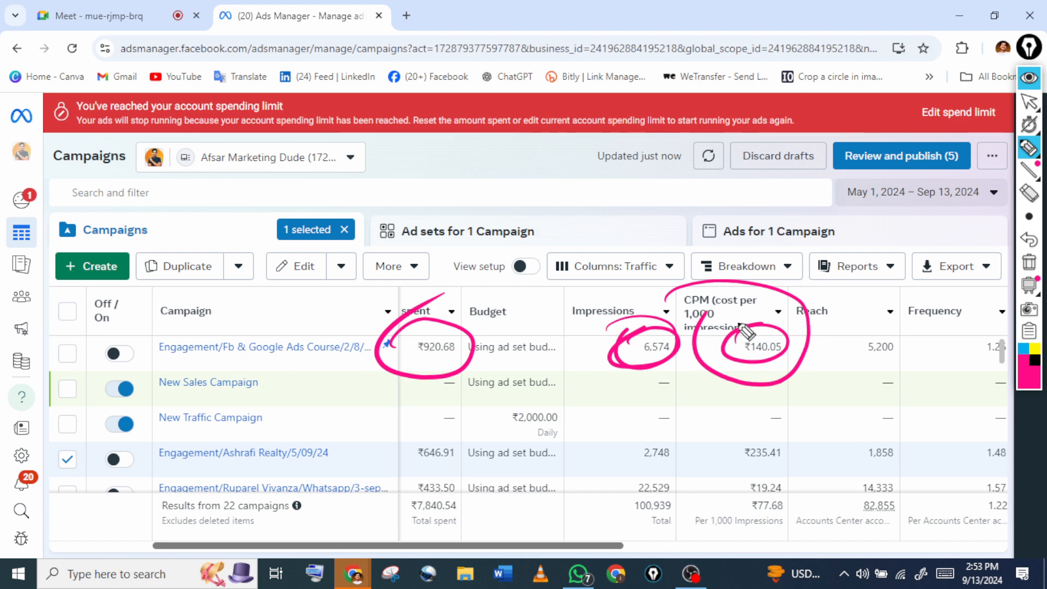
mouse_move(737, 349)
mouse_down()
mouse_move(790, 351)
mouse_move(760, 325)
mouse_up()
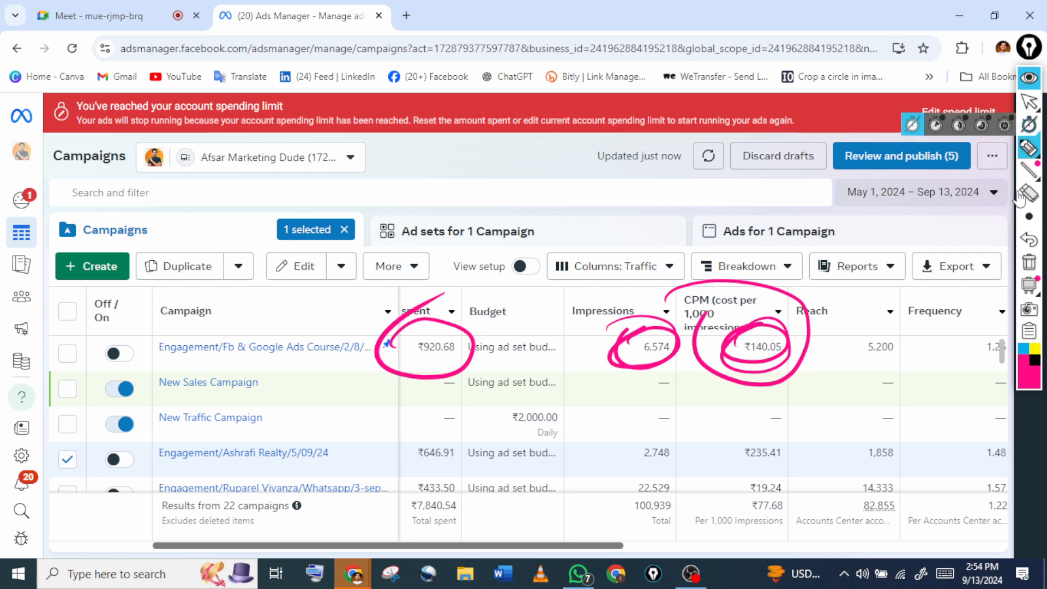
Step: Clear the earlier pink notes from the campaigns table
click(1029, 263)
click(1031, 102)
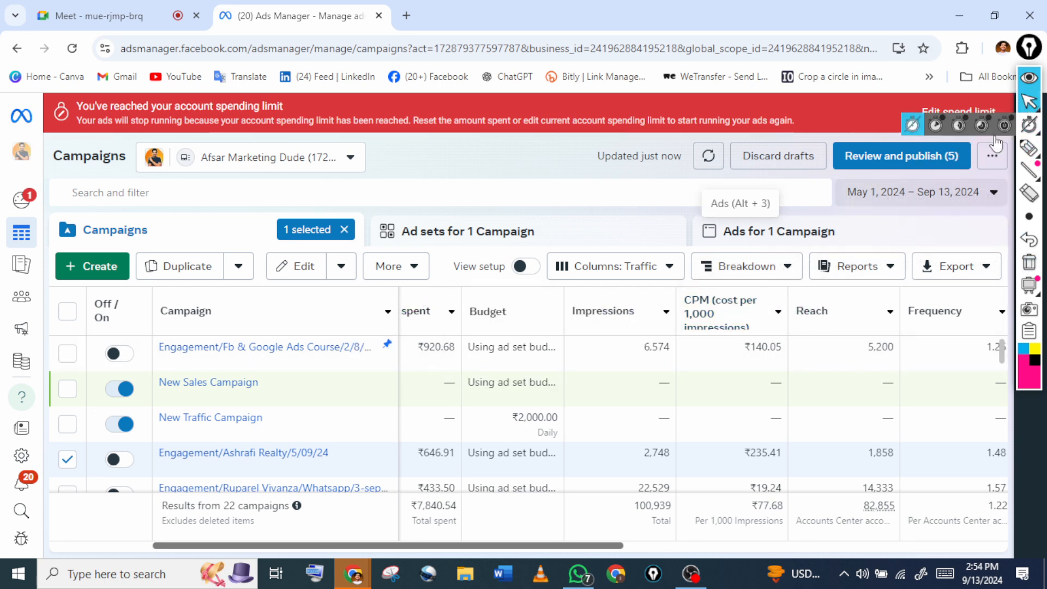
click(1029, 148)
Step: Handwrite a circled pink note with an arrow toward 6,574 impressions, then wipe it
mouse_move(455, 325)
mouse_down()
mouse_move(463, 322)
mouse_move(451, 318)
mouse_move(500, 291)
mouse_move(561, 272)
mouse_move(603, 224)
mouse_up()
click(584, 206)
drag(433, 355, 468, 307)
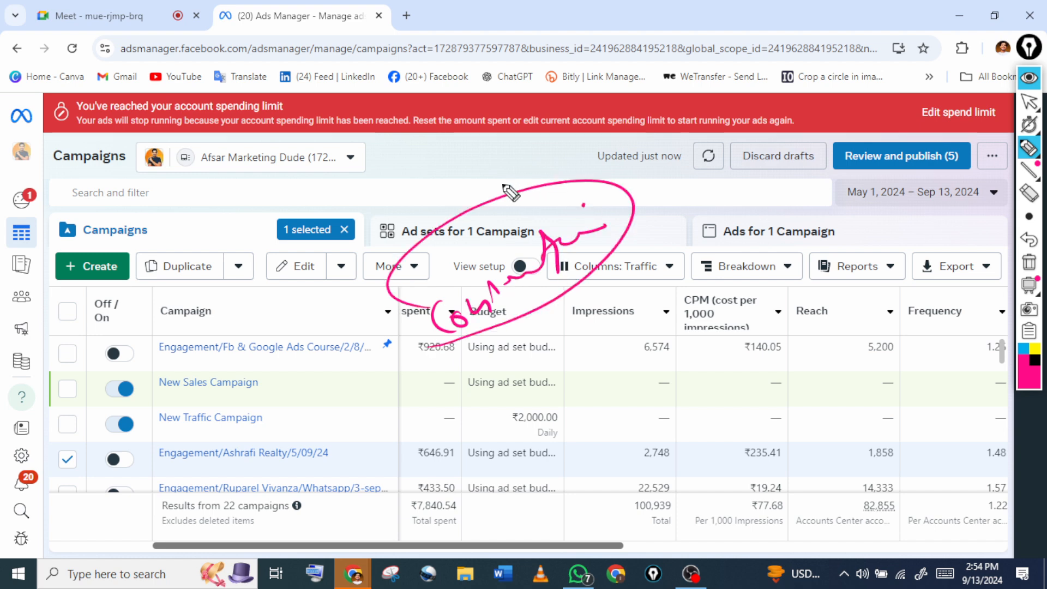
mouse_move(565, 364)
mouse_down()
mouse_move(594, 360)
mouse_move(565, 378)
mouse_up()
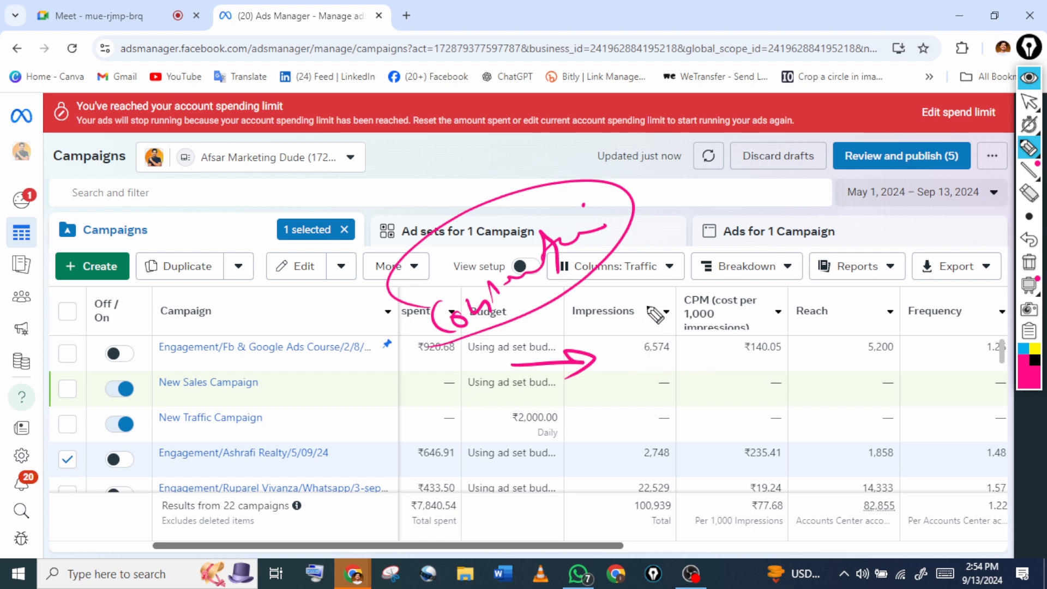
click(1029, 101)
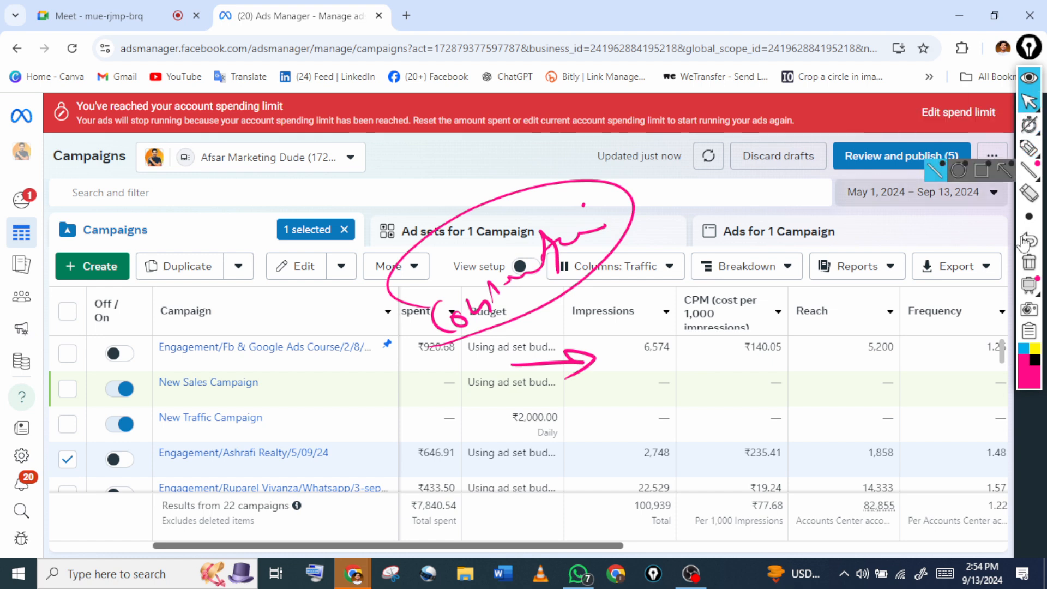
click(1029, 261)
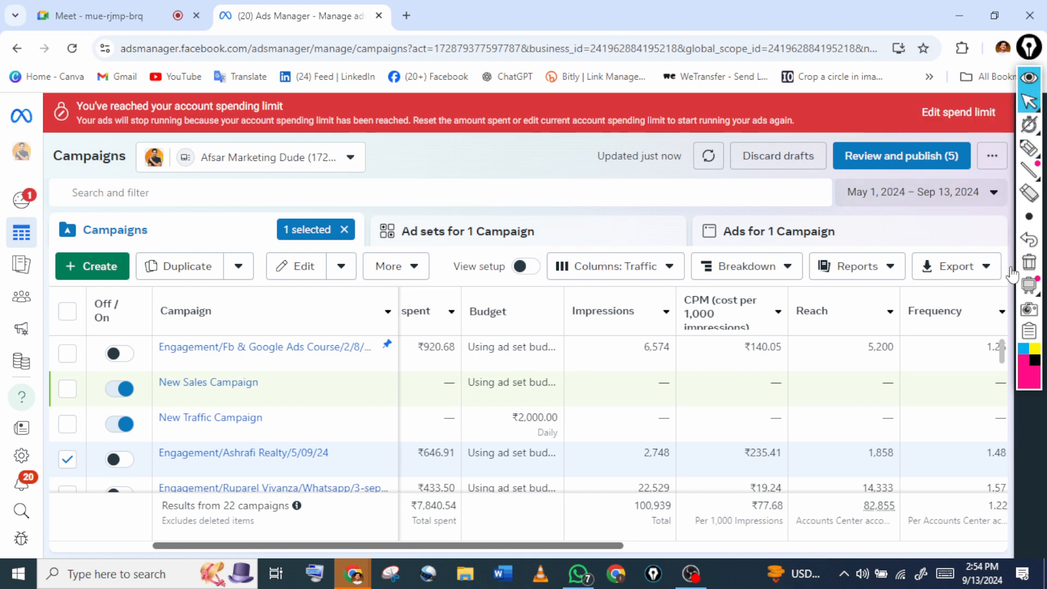
Step: Circle the CPM header and draw stacked pink boxes down to the Budget column
click(1028, 155)
mouse_move(694, 306)
mouse_down()
mouse_move(659, 276)
mouse_move(694, 297)
mouse_up()
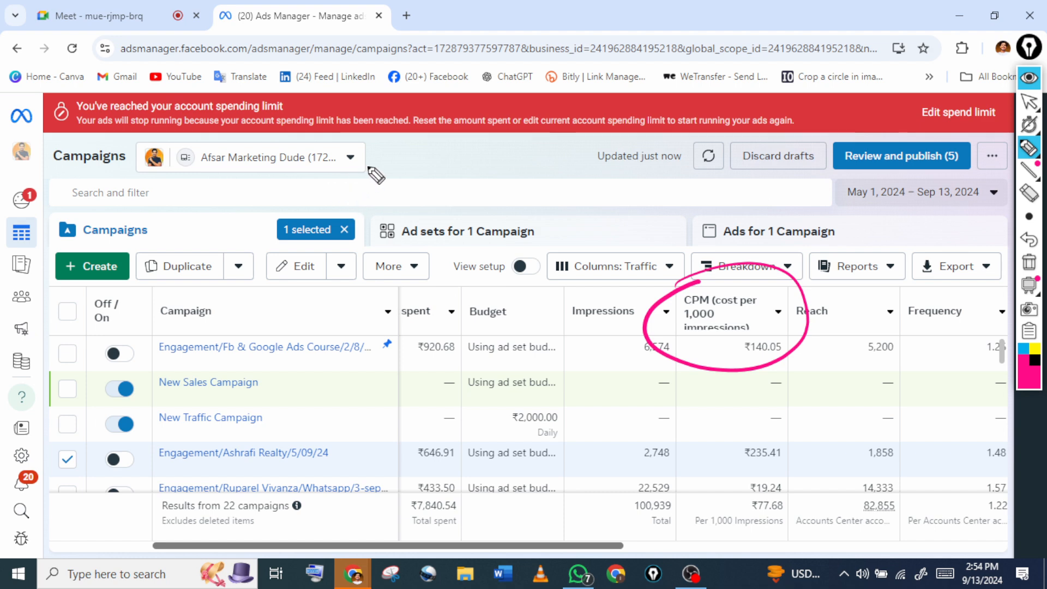
mouse_move(396, 218)
mouse_down()
mouse_move(395, 182)
mouse_move(489, 159)
mouse_move(497, 201)
mouse_move(391, 224)
mouse_move(388, 186)
mouse_move(455, 184)
mouse_up()
drag(467, 174, 480, 169)
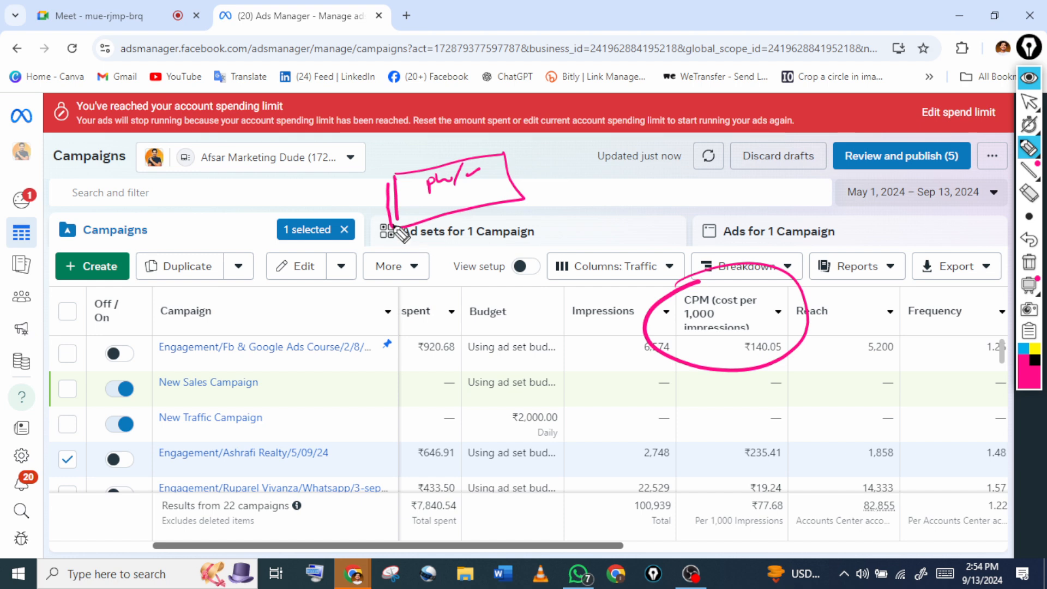
drag(391, 227, 393, 269)
mouse_move(393, 228)
mouse_down()
mouse_move(521, 192)
mouse_move(414, 275)
mouse_move(392, 237)
mouse_up()
mouse_move(450, 251)
mouse_down()
mouse_move(449, 240)
mouse_move(477, 229)
mouse_up()
mouse_move(416, 321)
mouse_down()
mouse_move(564, 225)
mouse_move(475, 362)
mouse_move(438, 317)
mouse_move(529, 303)
mouse_up()
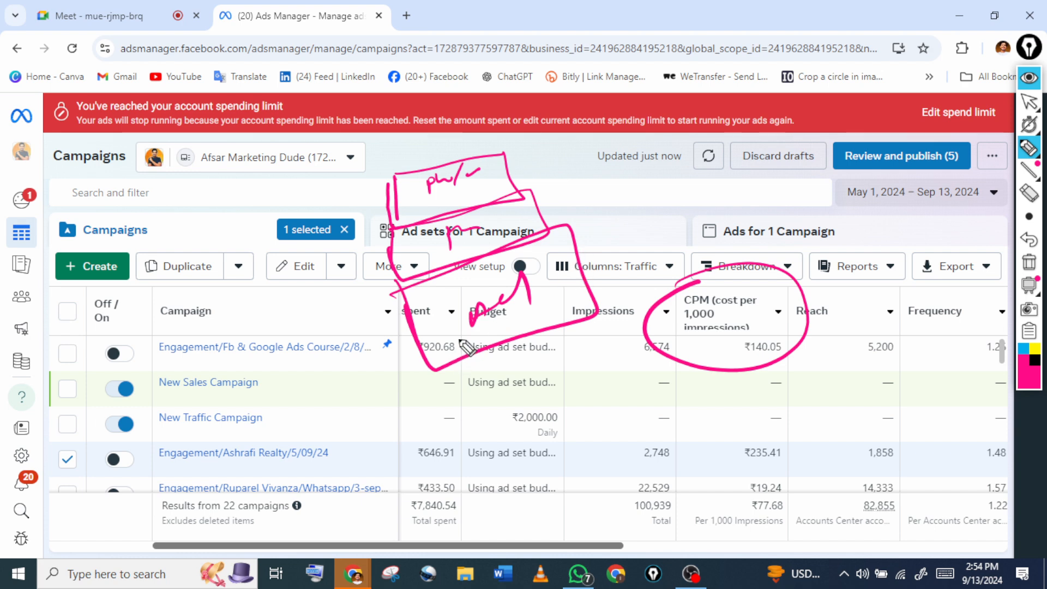
Step: Handwrite pink notes beside the campaign rows and labels with connectors, then erase the CPM circle
drag(415, 333, 369, 339)
drag(289, 331, 316, 319)
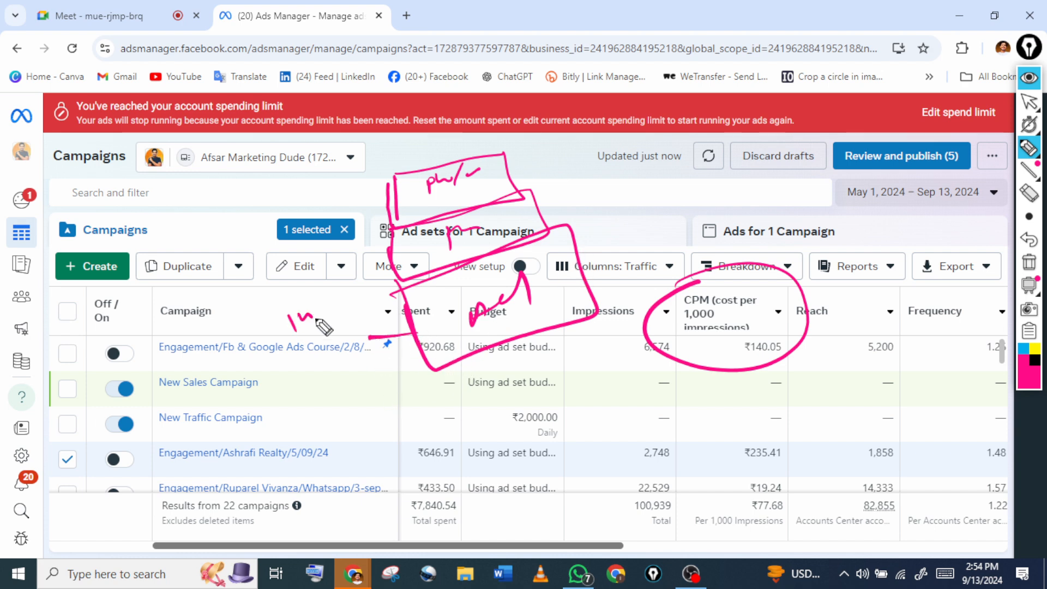
drag(313, 282, 345, 294)
mouse_move(305, 349)
mouse_down()
mouse_move(330, 382)
mouse_move(371, 344)
mouse_move(360, 383)
mouse_up()
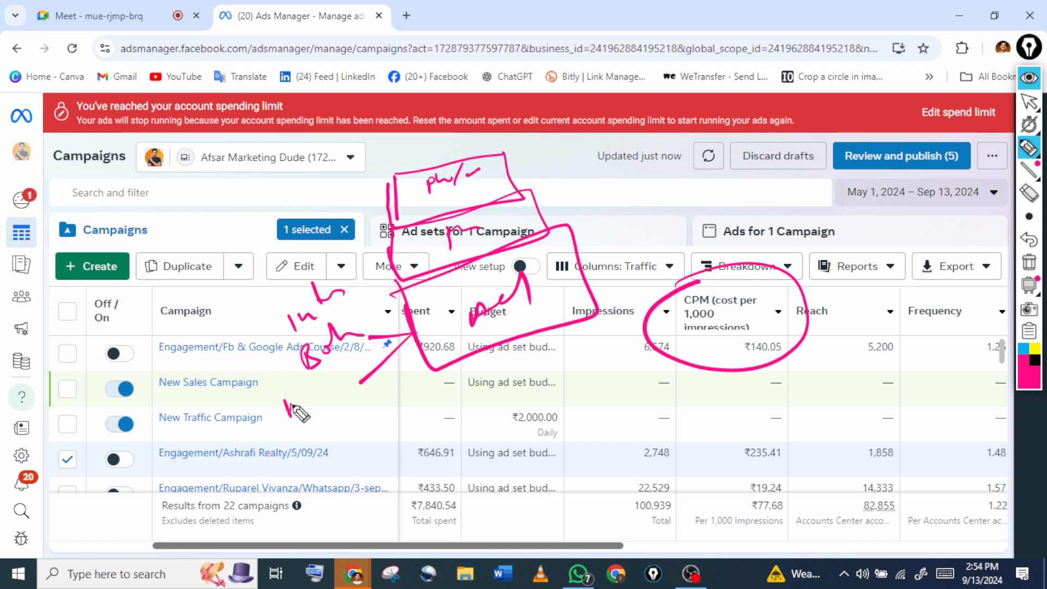
mouse_move(291, 406)
mouse_down()
mouse_move(327, 397)
mouse_move(349, 376)
mouse_up()
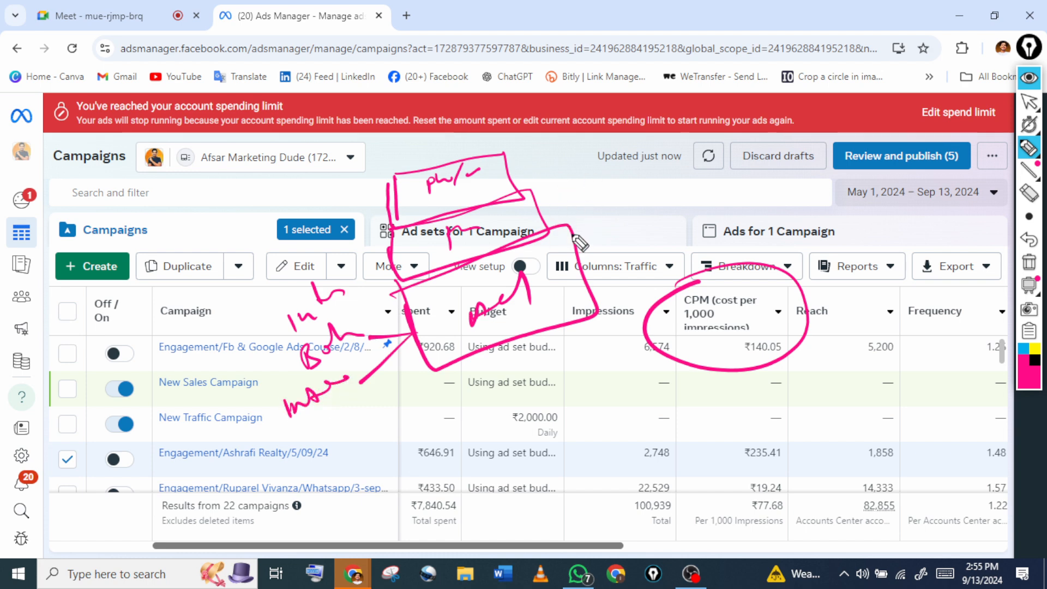
drag(570, 236, 627, 196)
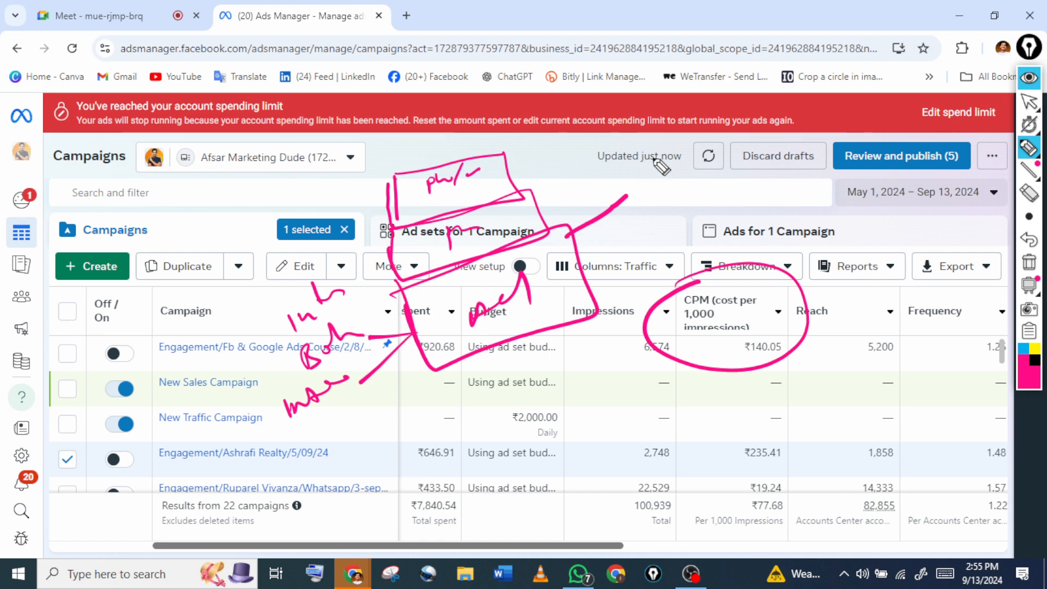
drag(641, 171, 635, 198)
mouse_move(650, 181)
mouse_down()
mouse_move(728, 160)
mouse_move(774, 123)
mouse_move(815, 128)
mouse_up()
mouse_move(570, 235)
mouse_down()
mouse_move(703, 217)
mouse_move(724, 199)
mouse_up()
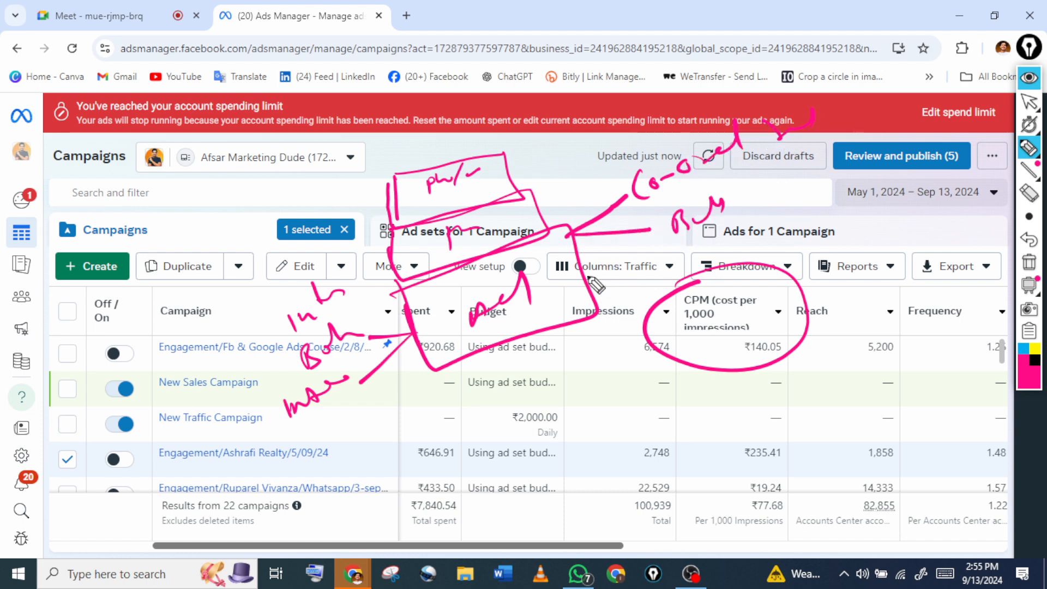
drag(579, 279, 722, 246)
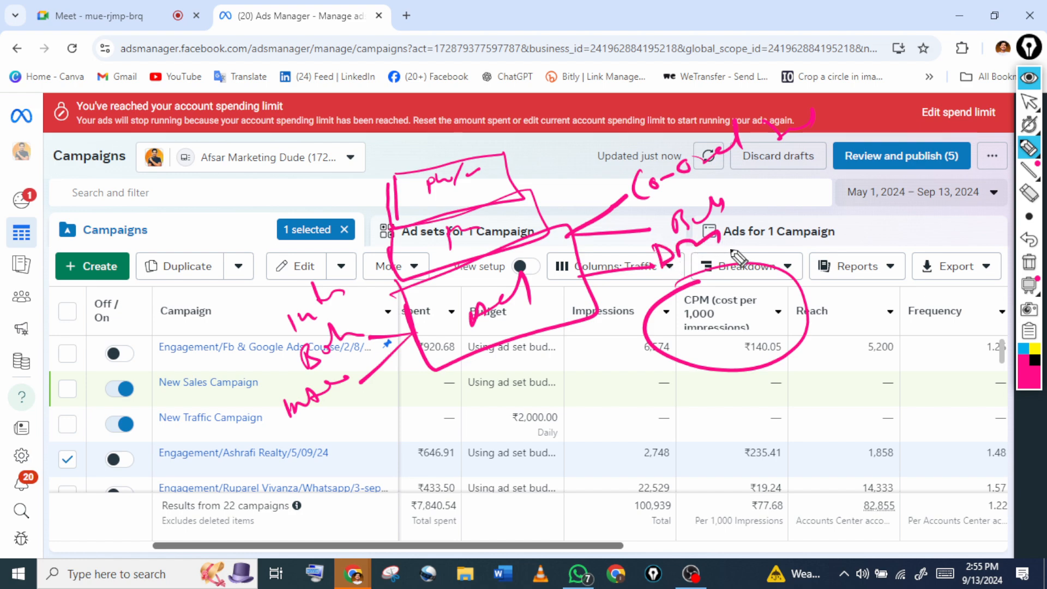
click(1030, 192)
click(644, 369)
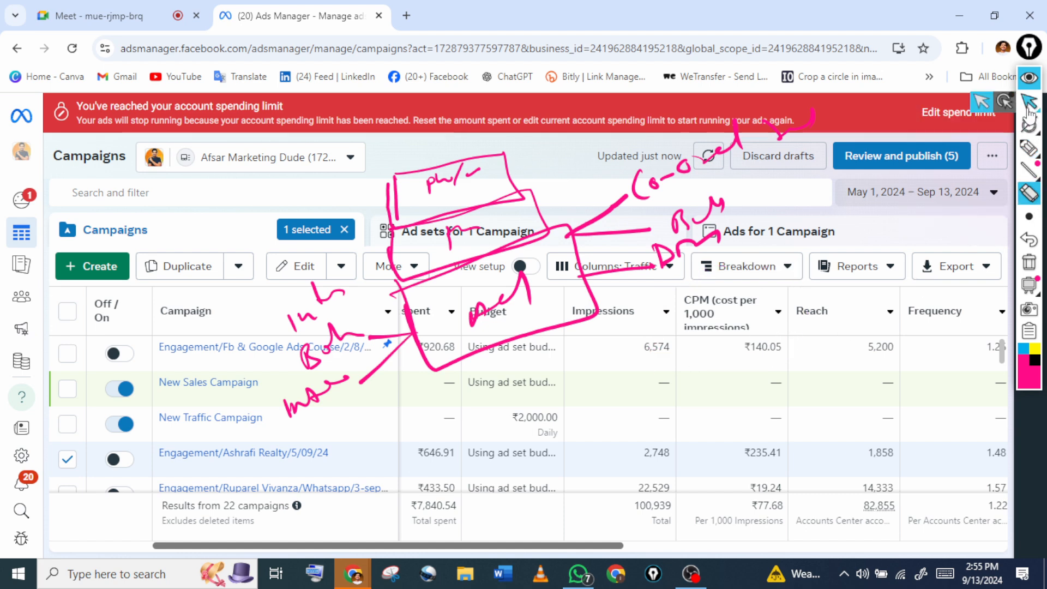
Step: Draw pink connectors, labels, an outlined area and a note over the right-hand rows
click(1029, 147)
drag(597, 305, 688, 313)
mouse_move(700, 290)
mouse_down()
mouse_move(703, 314)
mouse_move(703, 301)
mouse_move(801, 280)
mouse_up()
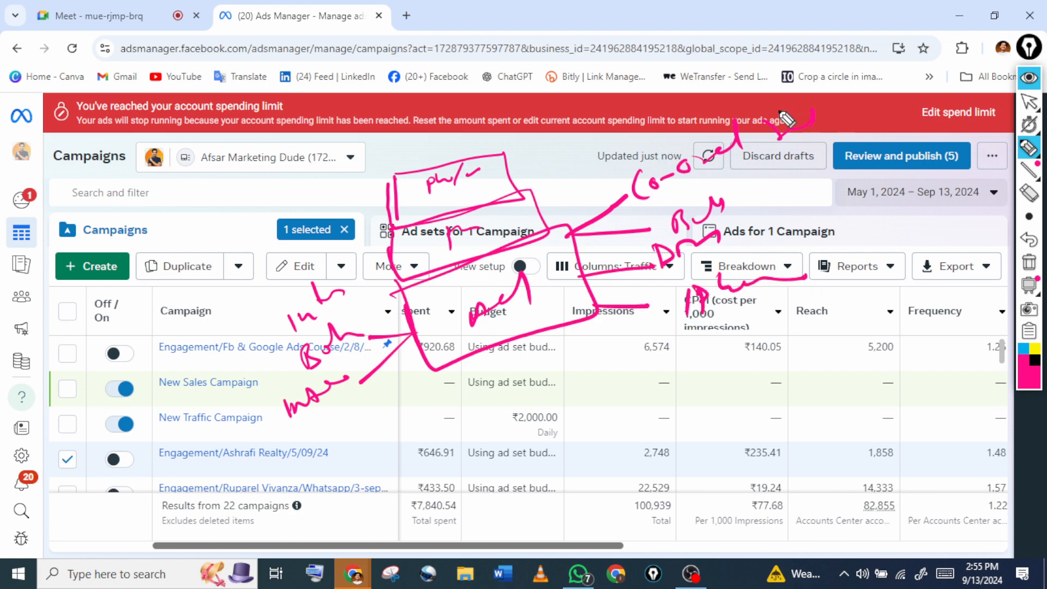
mouse_move(612, 134)
mouse_down()
mouse_move(608, 201)
mouse_move(796, 90)
mouse_move(883, 270)
mouse_move(731, 362)
mouse_move(661, 270)
mouse_up()
mouse_move(417, 336)
mouse_down()
mouse_move(570, 240)
mouse_move(464, 367)
mouse_move(431, 376)
mouse_up()
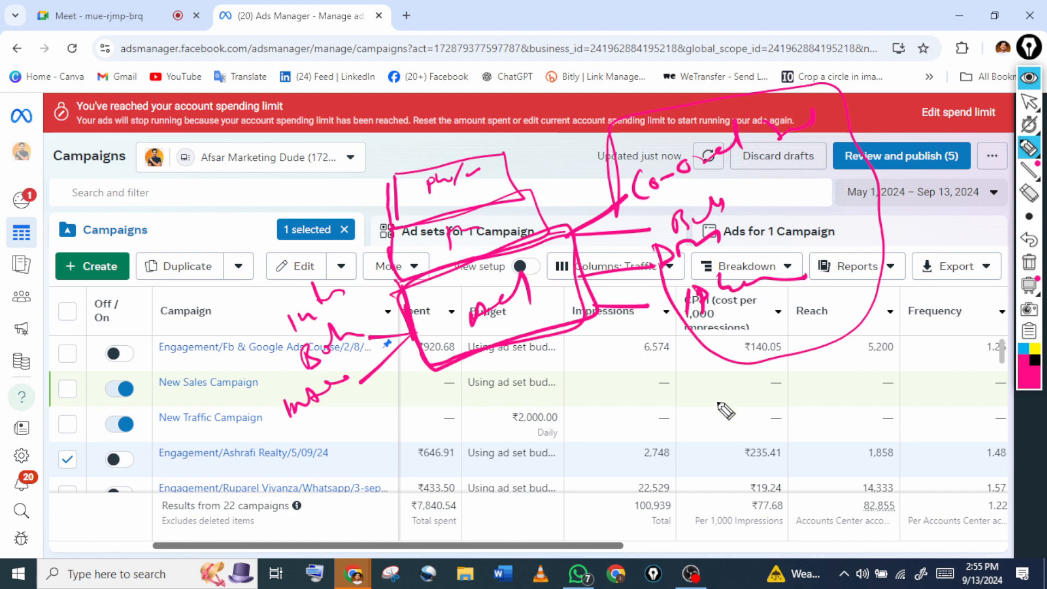
mouse_move(716, 422)
mouse_down()
mouse_move(753, 402)
mouse_move(775, 405)
mouse_up()
drag(784, 364, 779, 393)
drag(778, 391, 858, 368)
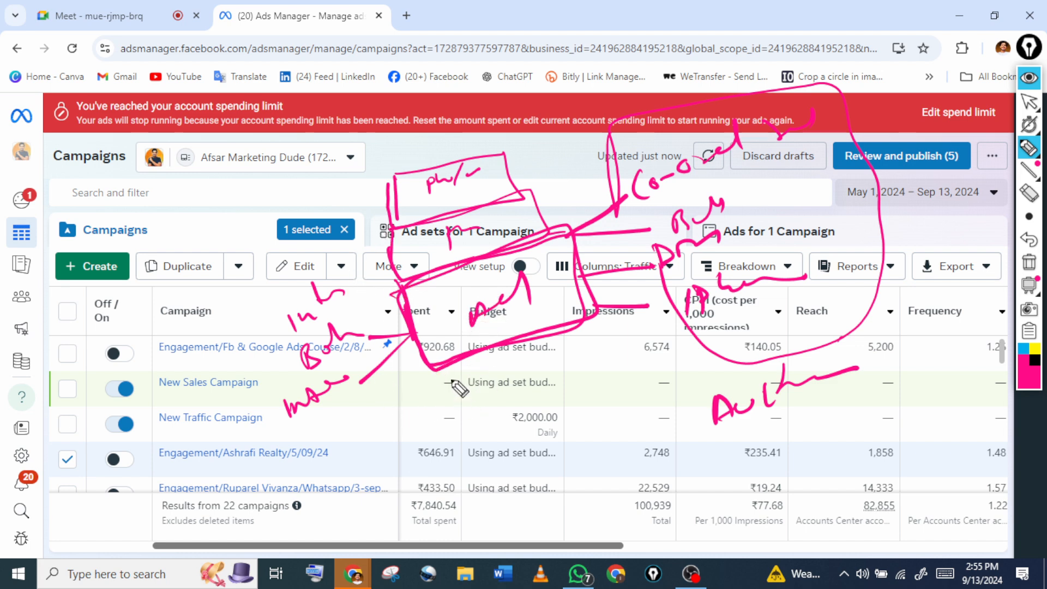
Step: Draw lines through the Budget column, a box labelled Ad, and strike ₹235.41 and ₹19.24
drag(450, 378, 464, 422)
mouse_move(584, 320)
mouse_down()
mouse_move(637, 374)
mouse_move(464, 446)
mouse_move(516, 491)
mouse_move(546, 546)
mouse_up()
mouse_move(522, 488)
mouse_down()
mouse_move(686, 414)
mouse_move(537, 566)
mouse_up()
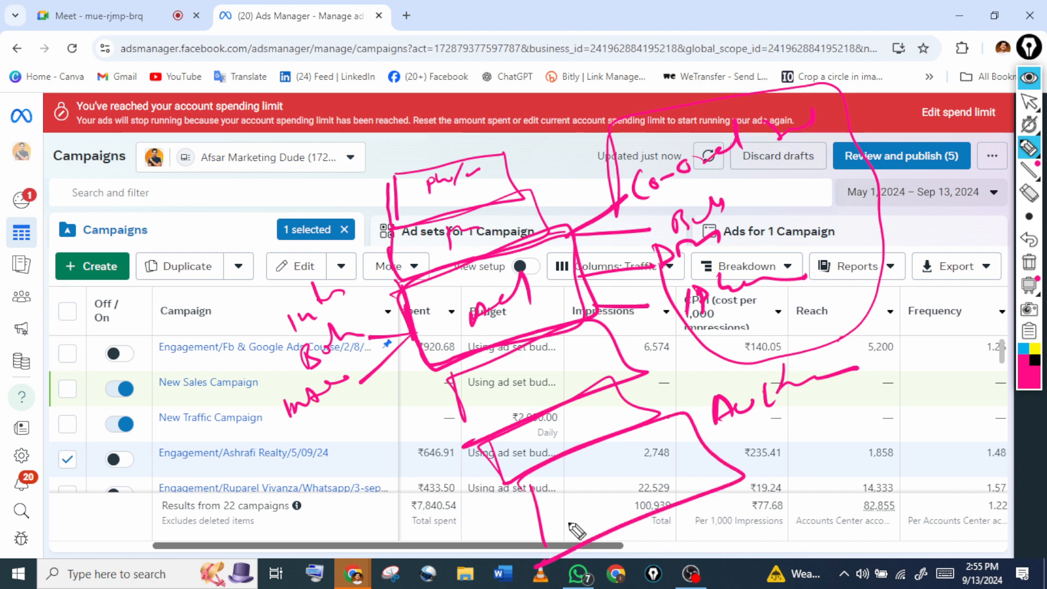
drag(580, 516, 599, 511)
drag(585, 505, 642, 476)
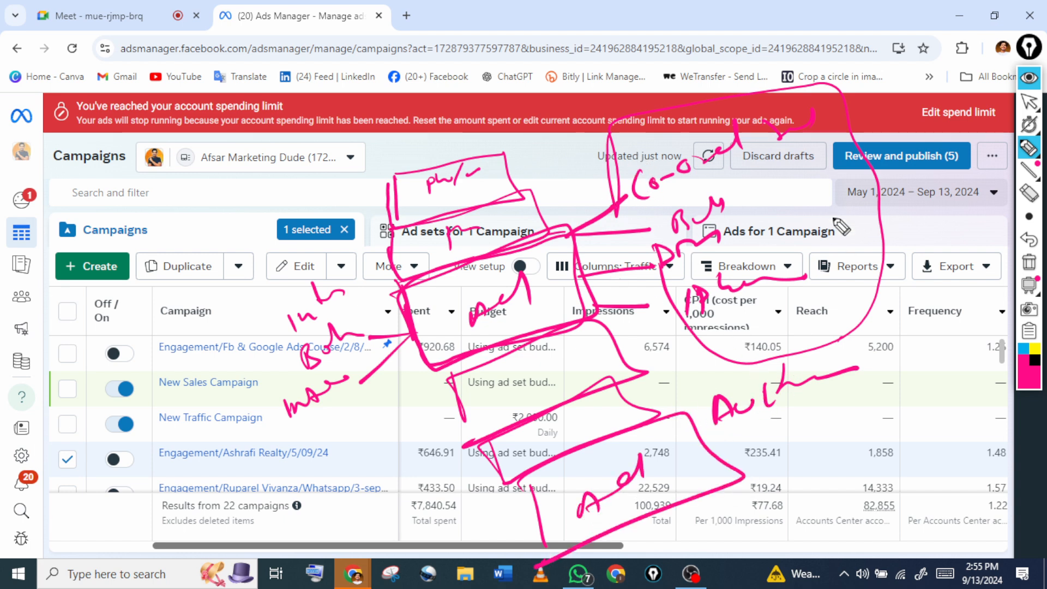
mouse_move(729, 414)
mouse_down()
mouse_move(704, 428)
mouse_move(724, 392)
mouse_up()
drag(736, 448, 780, 452)
drag(753, 483, 781, 485)
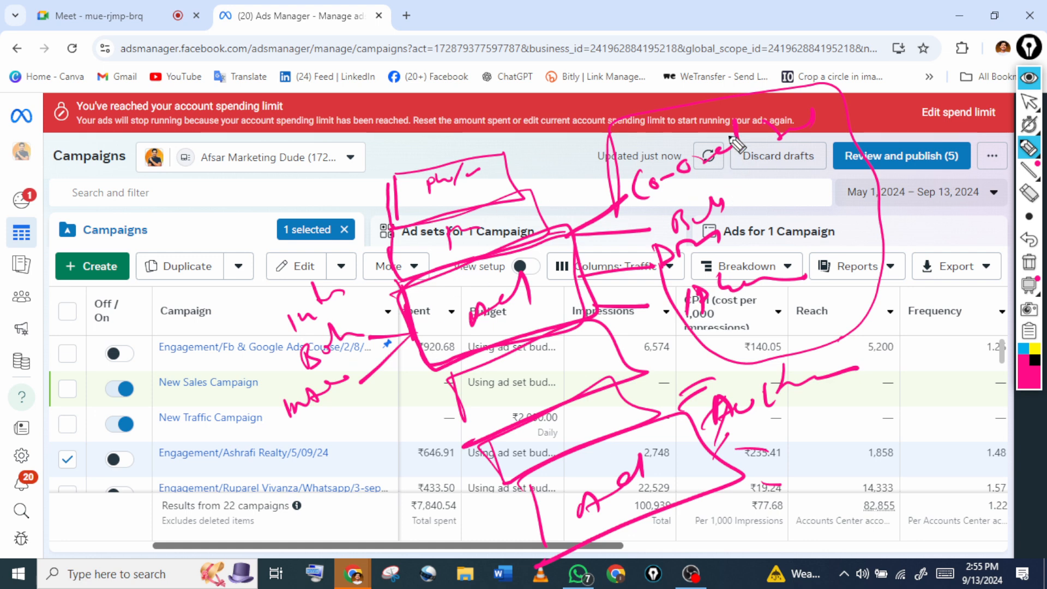
Step: Handwrite Bidding, Quality and Expected at upper left and circle them
mouse_move(154, 186)
mouse_down()
mouse_move(180, 196)
mouse_move(253, 145)
mouse_up()
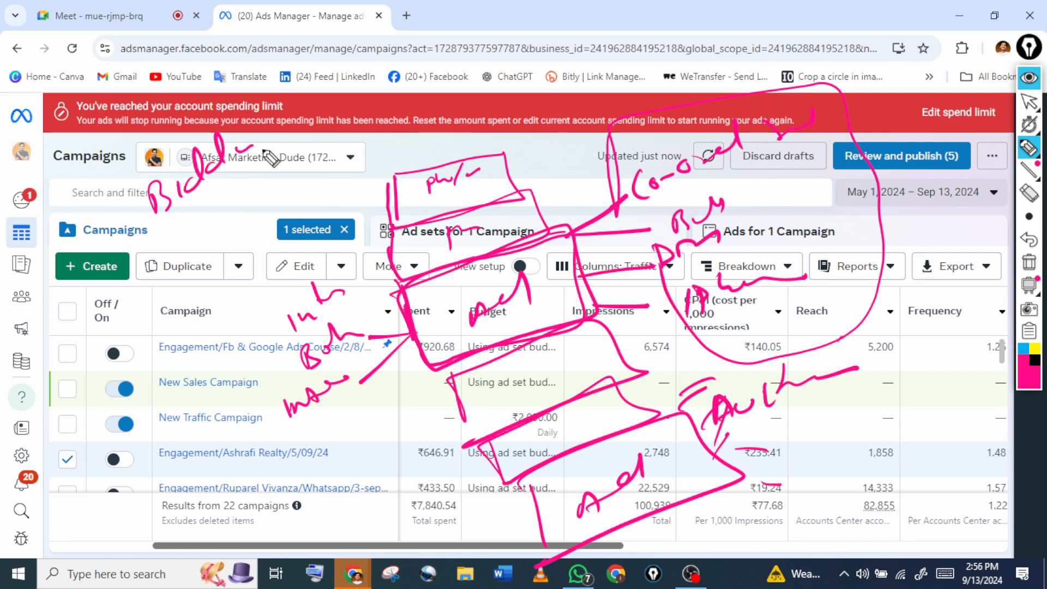
mouse_move(210, 225)
mouse_down()
mouse_move(185, 249)
mouse_move(223, 218)
mouse_move(240, 174)
mouse_move(302, 187)
mouse_up()
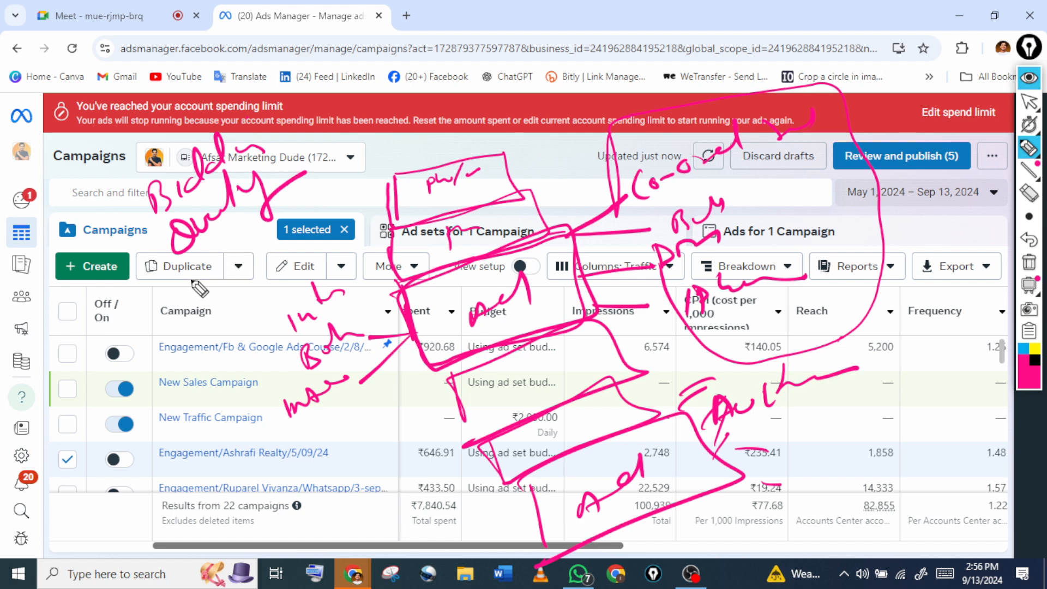
mouse_move(186, 282)
mouse_down()
mouse_move(179, 299)
mouse_move(196, 271)
mouse_move(323, 177)
mouse_up()
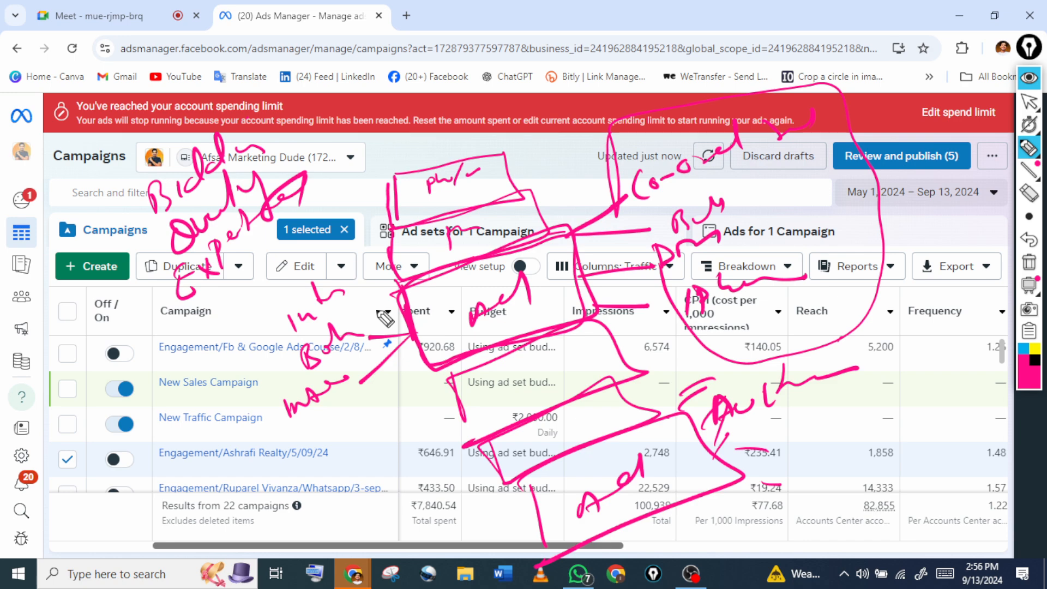
drag(122, 255, 129, 294)
mouse_move(96, 198)
mouse_down()
mouse_move(355, 159)
mouse_move(121, 332)
mouse_move(61, 213)
mouse_up()
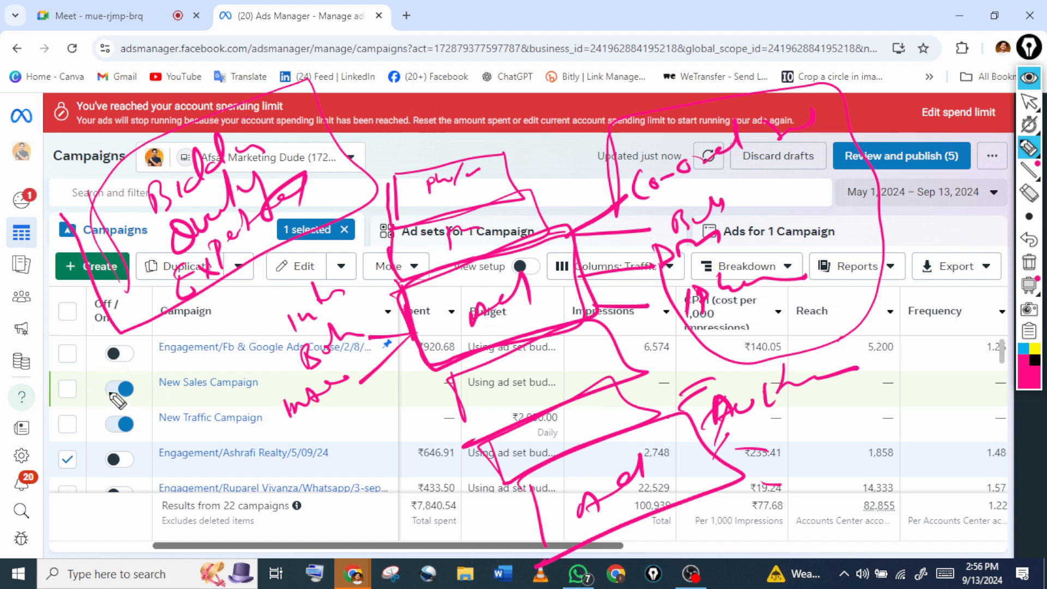
Step: Write a circled 50 beside New Sales Campaign and Low beside the Ashrafi Realty campaign
mouse_move(104, 385)
mouse_down()
mouse_move(156, 430)
mouse_move(179, 393)
mouse_move(215, 367)
mouse_move(177, 354)
mouse_move(167, 435)
mouse_move(181, 471)
mouse_up()
drag(200, 441, 214, 423)
drag(159, 499, 218, 486)
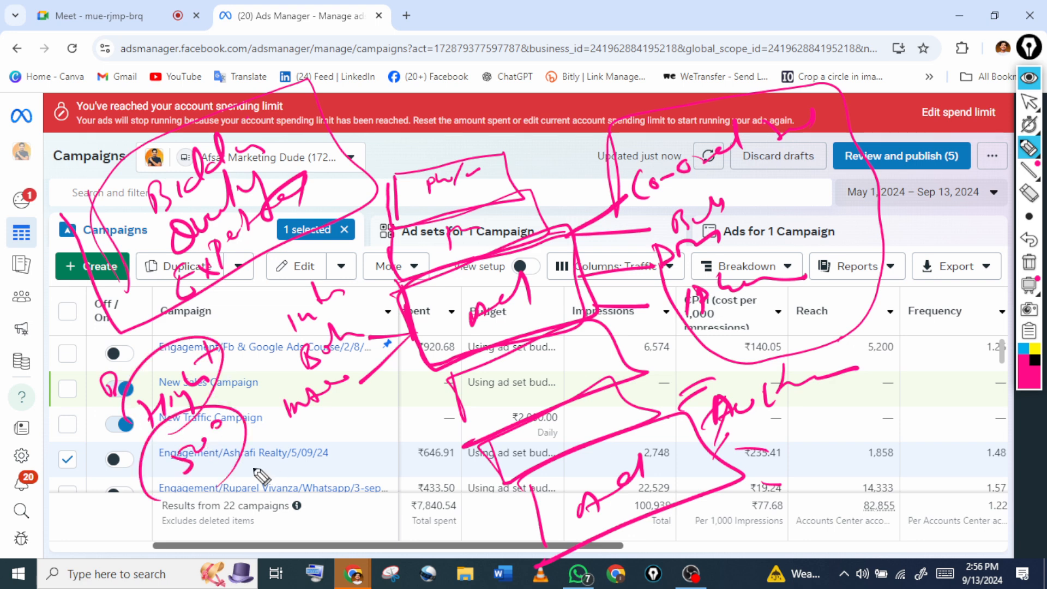
mouse_move(144, 469)
mouse_down()
mouse_move(134, 503)
mouse_move(135, 440)
mouse_up()
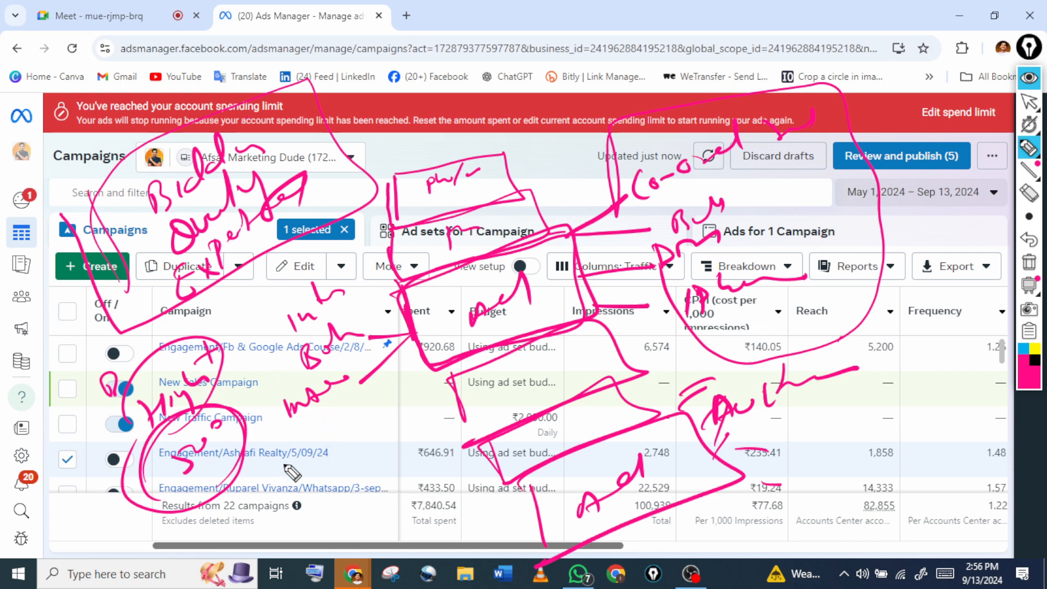
mouse_move(292, 468)
mouse_down()
mouse_move(322, 476)
mouse_move(360, 450)
mouse_move(339, 515)
mouse_up()
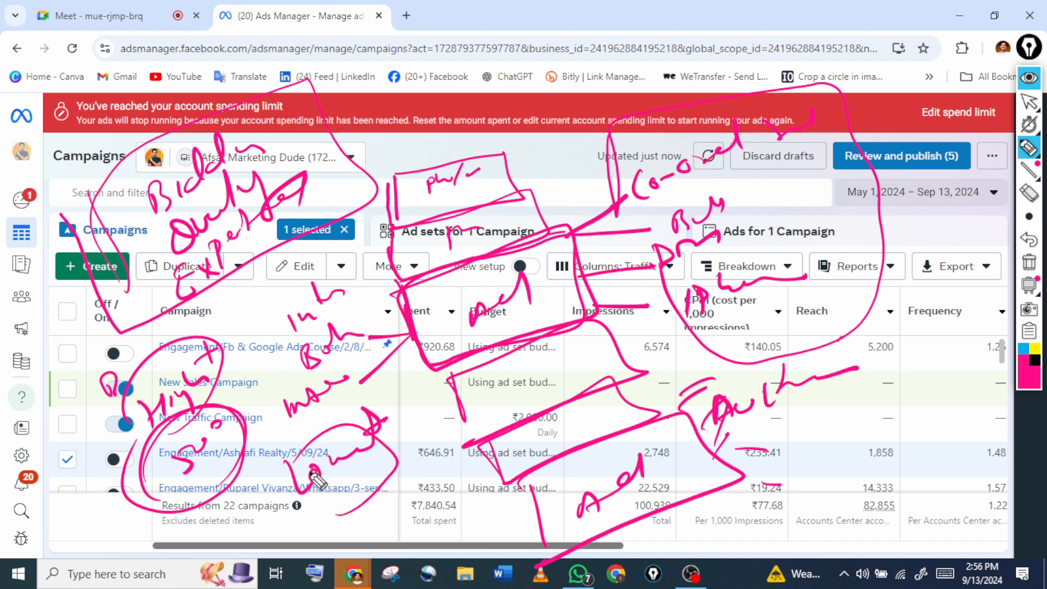
click(1030, 101)
click(1030, 263)
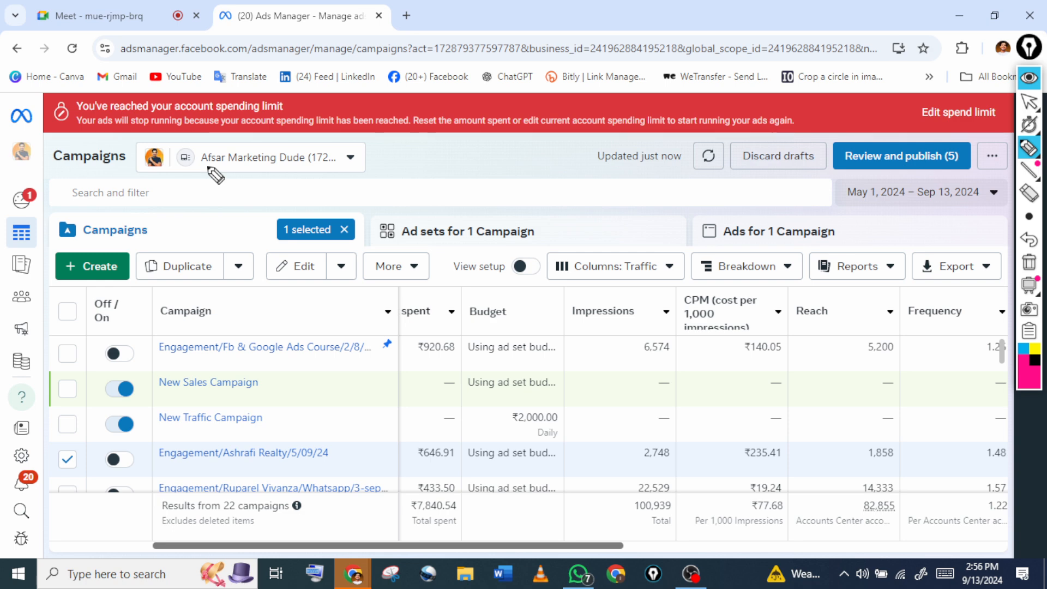
click(1029, 101)
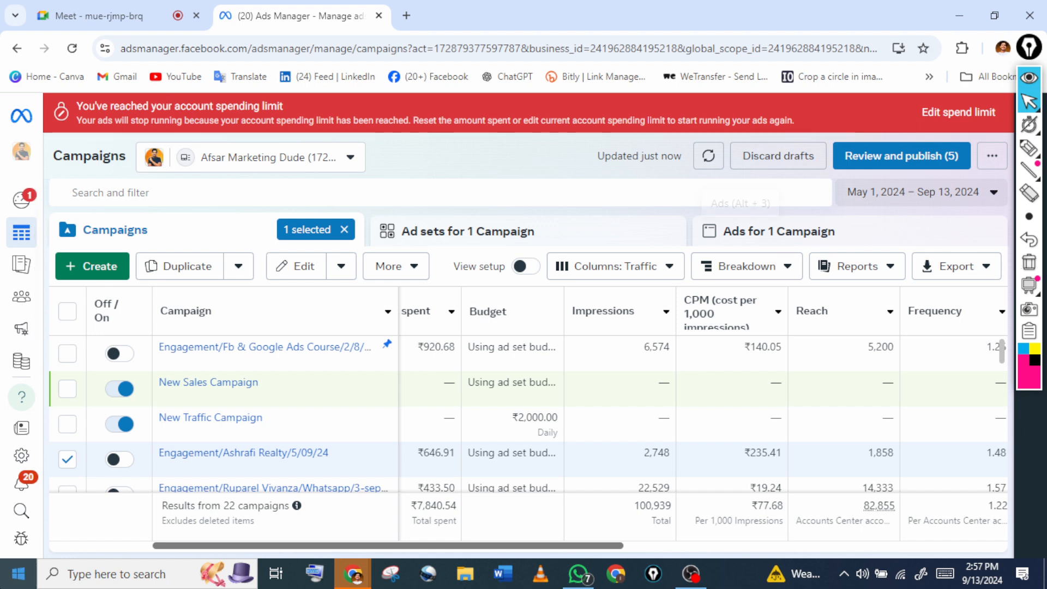
scroll(582, 412, down, 1)
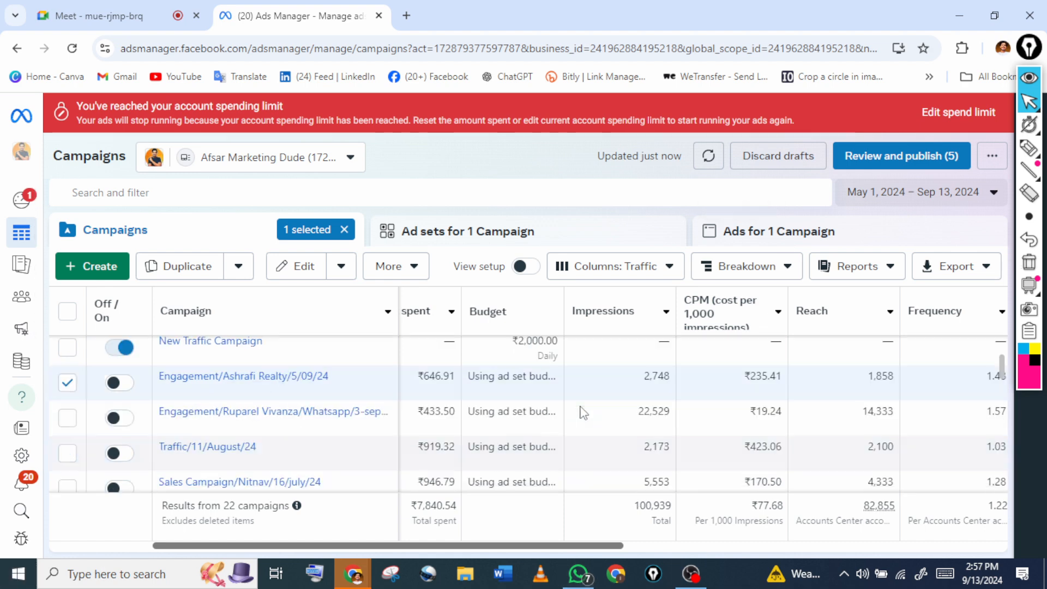
scroll(582, 411, down, 5)
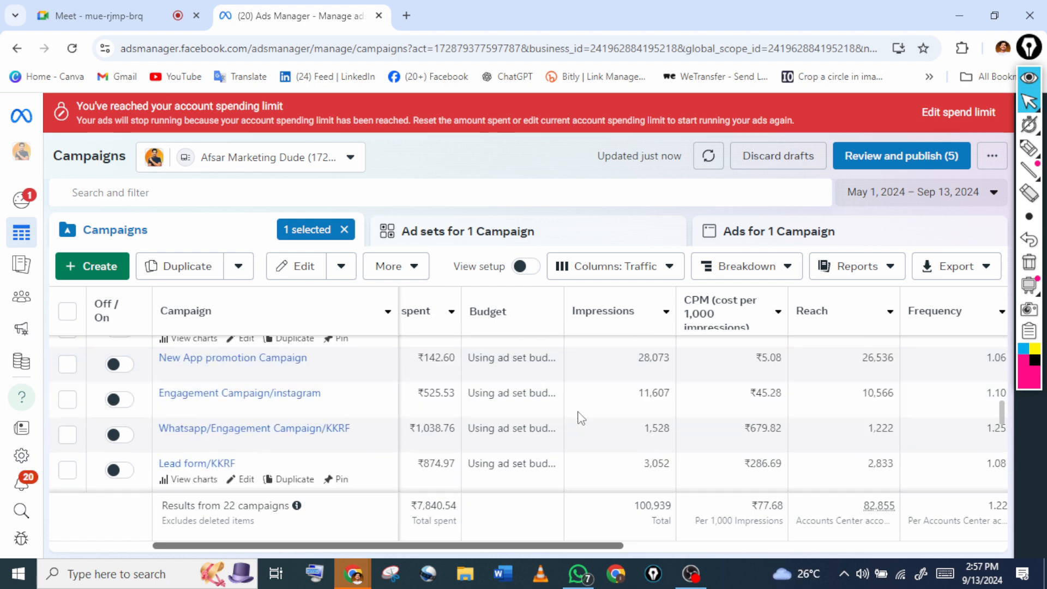
scroll(577, 433, down, 1)
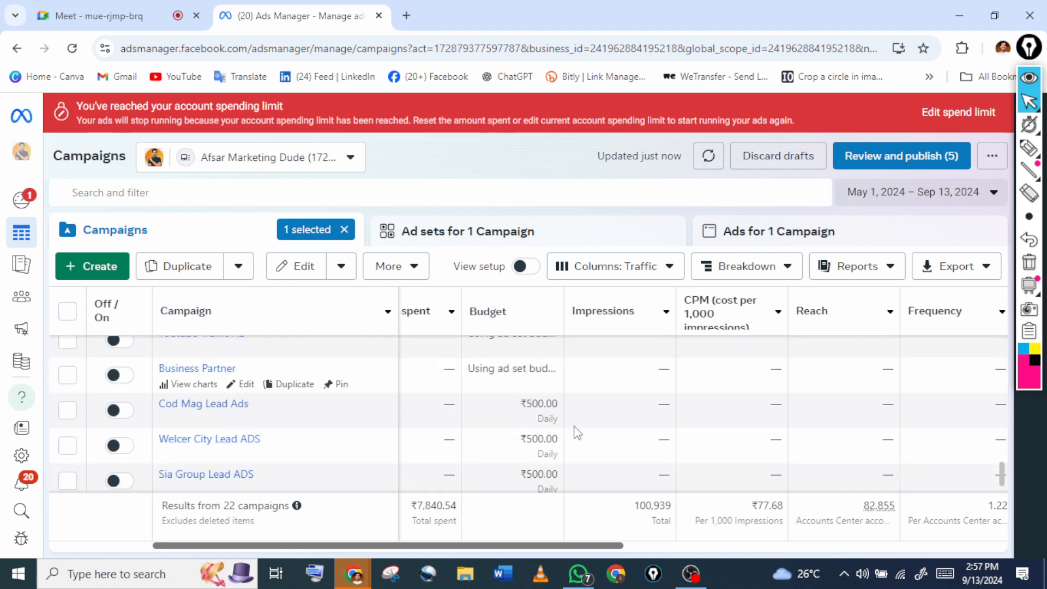
scroll(577, 432, down, 1)
scroll(643, 461, up, 5)
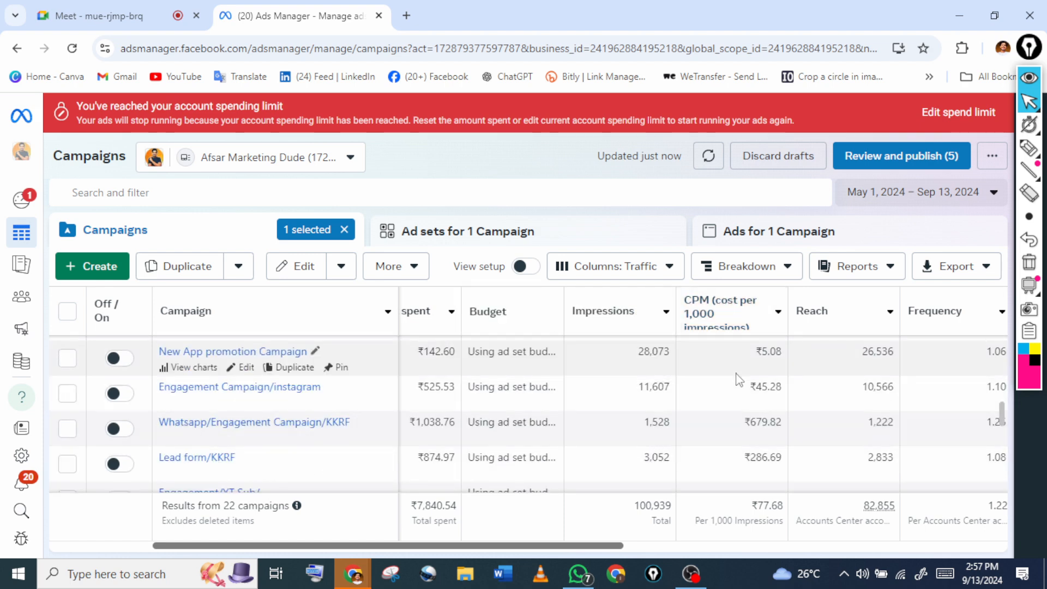
scroll(444, 424, down, 3)
scroll(445, 424, up, 3)
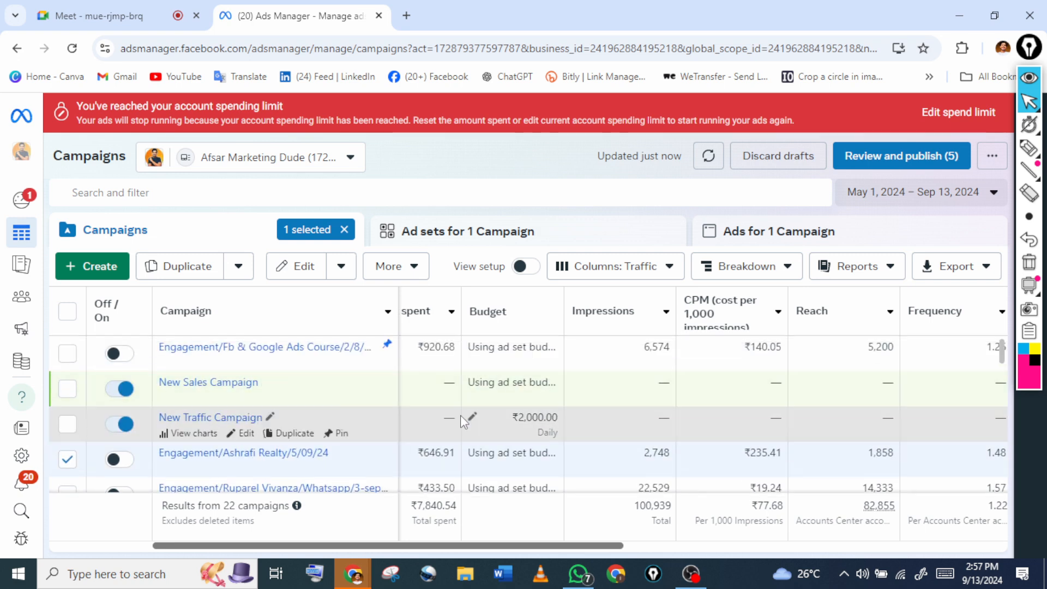
scroll(464, 420, down, 2)
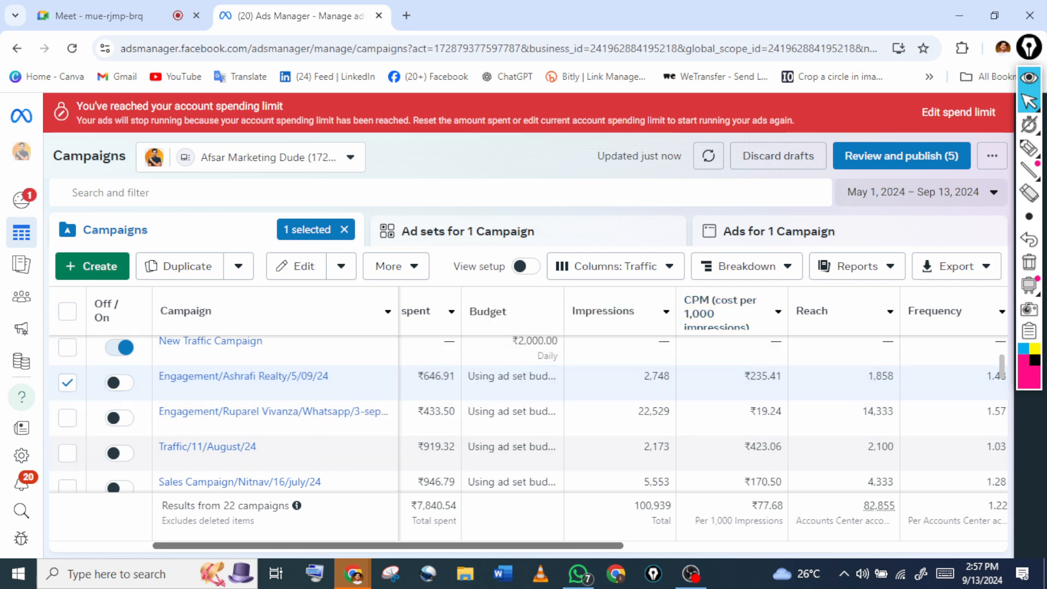
click(1029, 146)
mouse_move(155, 400)
mouse_down()
mouse_move(339, 398)
mouse_move(185, 406)
mouse_up()
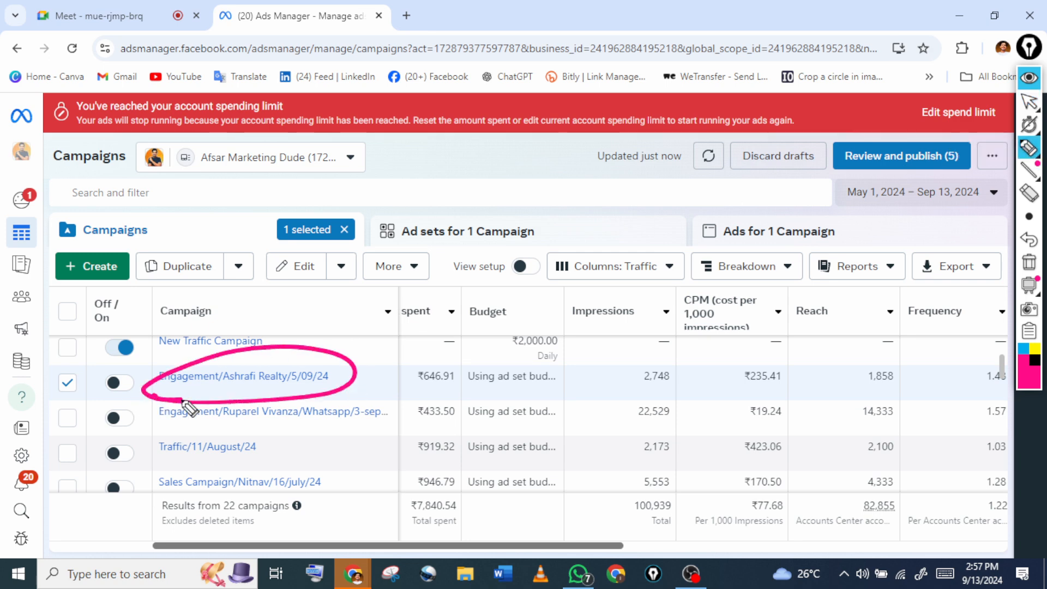
mouse_move(726, 365)
mouse_down()
mouse_move(792, 355)
mouse_move(734, 392)
mouse_move(761, 348)
mouse_up()
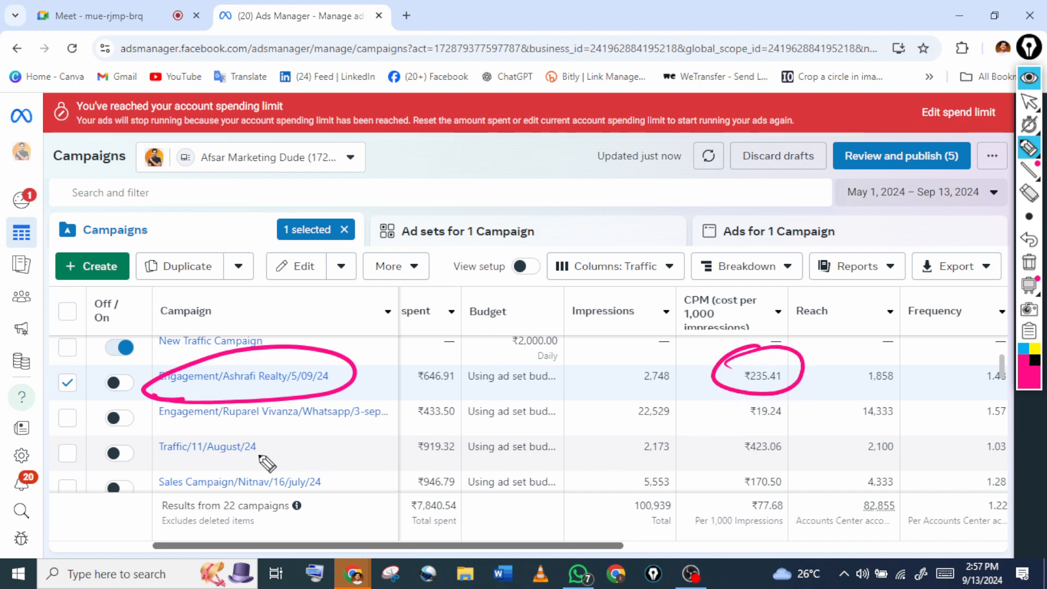
mouse_move(163, 475)
mouse_down()
mouse_move(316, 463)
mouse_move(188, 485)
mouse_up()
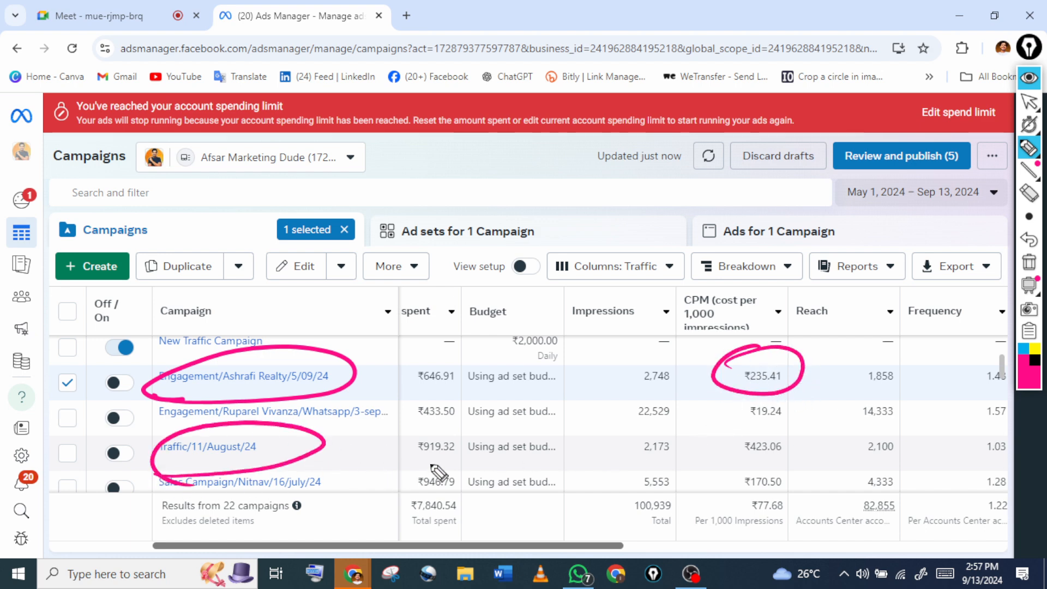
mouse_move(404, 439)
mouse_down()
mouse_move(476, 433)
mouse_move(420, 434)
mouse_up()
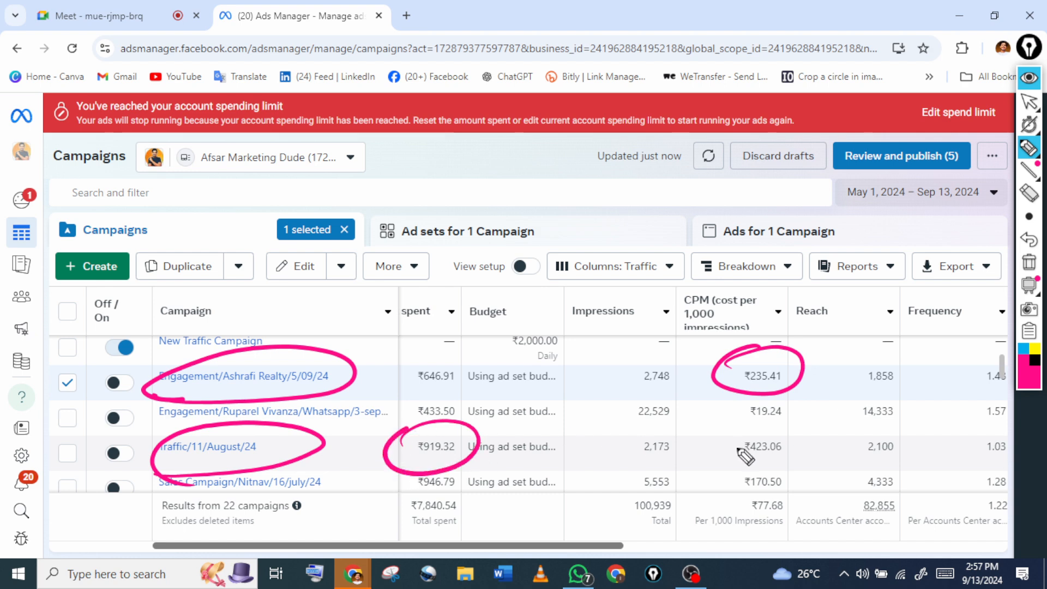
mouse_move(719, 449)
mouse_down()
mouse_move(815, 440)
mouse_move(694, 460)
mouse_move(752, 429)
mouse_up()
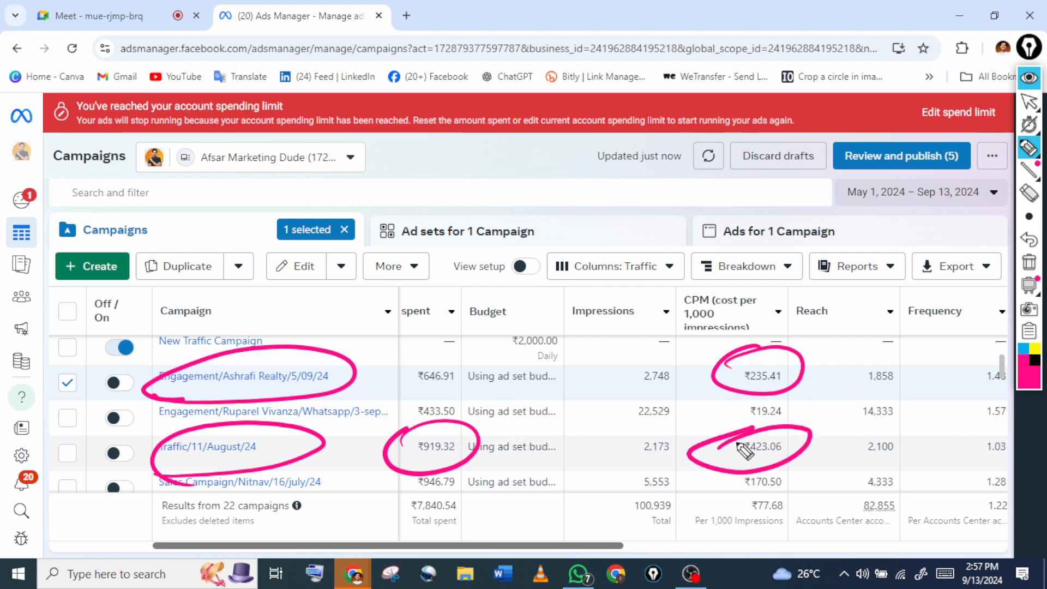
mouse_move(451, 330)
mouse_down()
mouse_move(450, 352)
mouse_move(493, 354)
mouse_move(567, 284)
mouse_move(586, 288)
mouse_up()
mouse_move(524, 349)
mouse_down()
mouse_move(526, 425)
mouse_move(543, 456)
mouse_move(592, 376)
mouse_move(594, 412)
mouse_move(615, 351)
mouse_move(524, 478)
mouse_up()
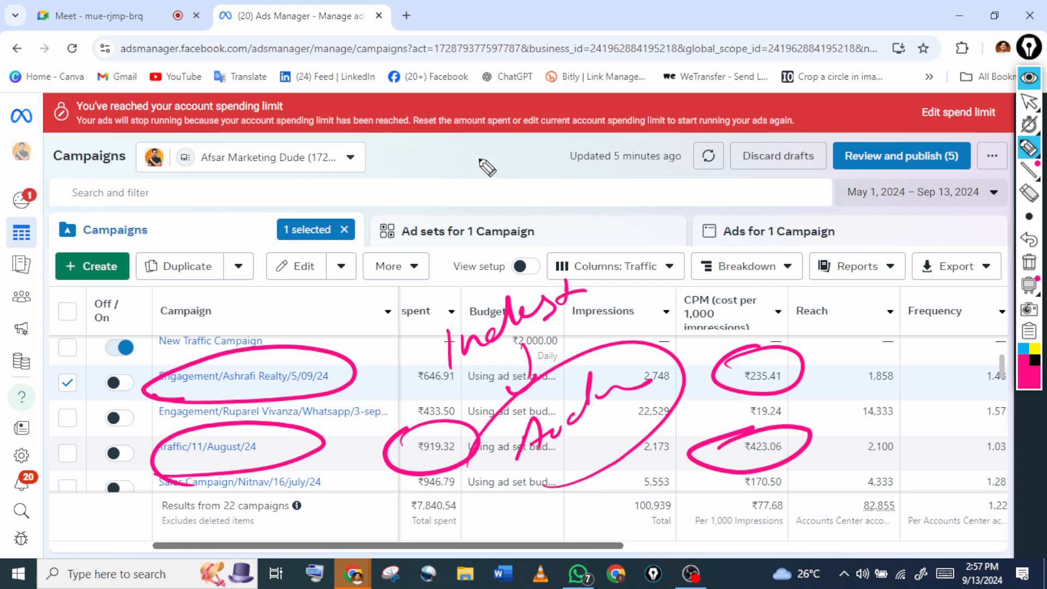
click(1029, 112)
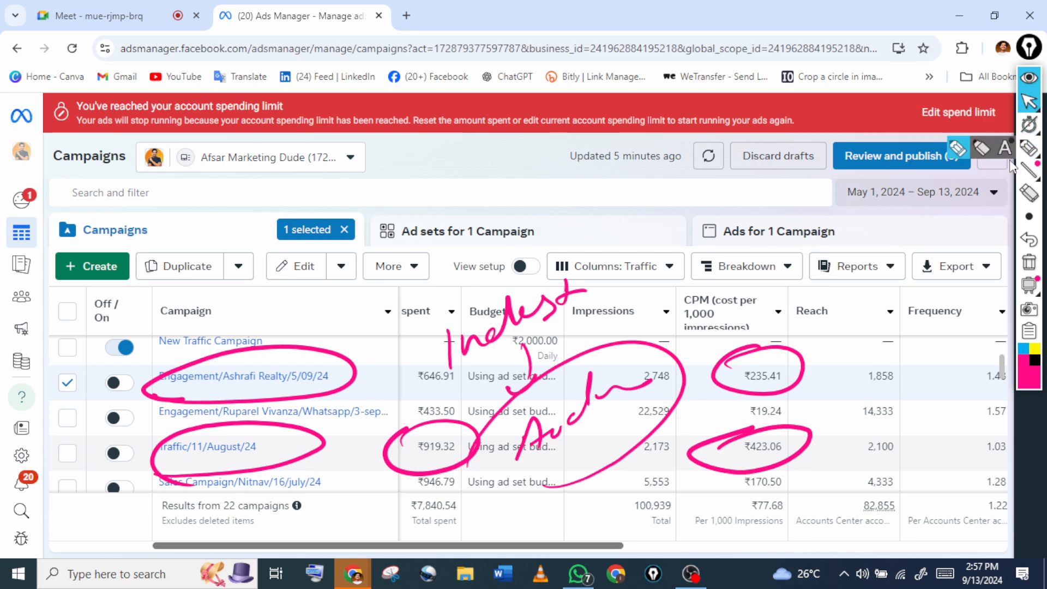
click(1029, 263)
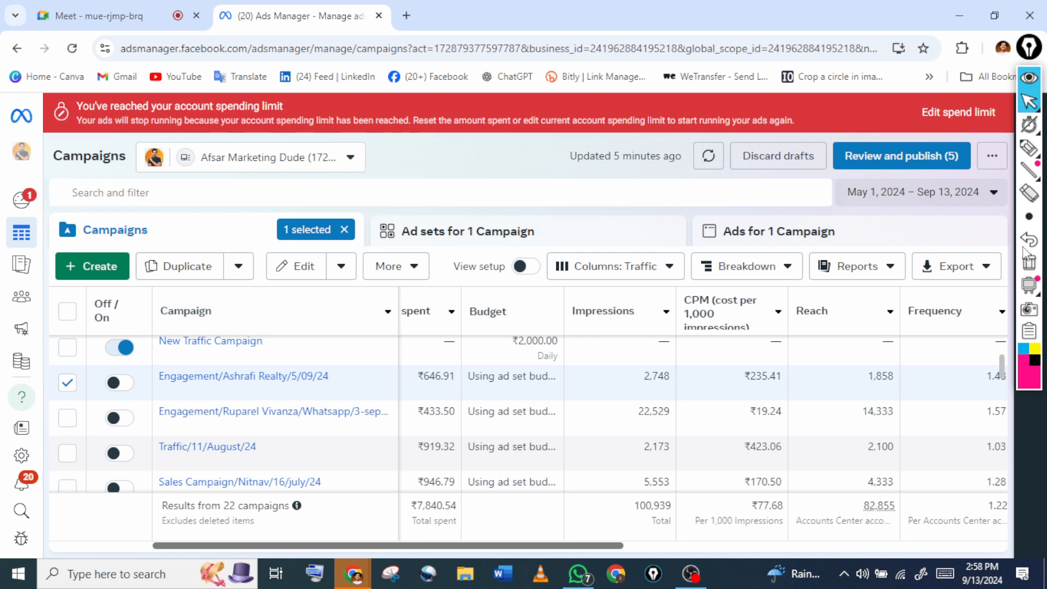
Step: Navigate File Explorer to New Volume (D:) > Course > Facebook ads course
click(464, 574)
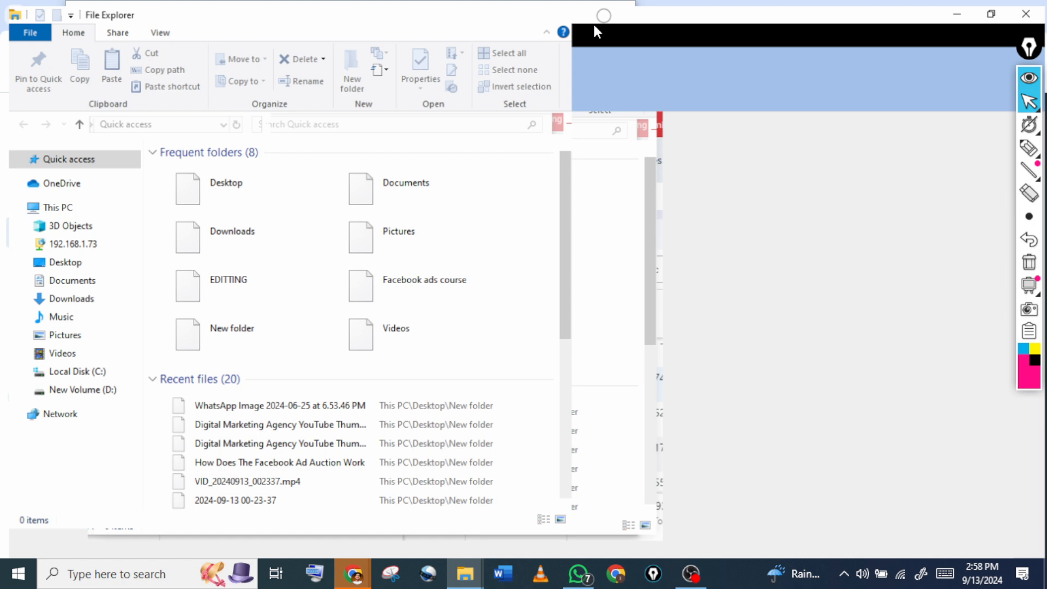
click(89, 388)
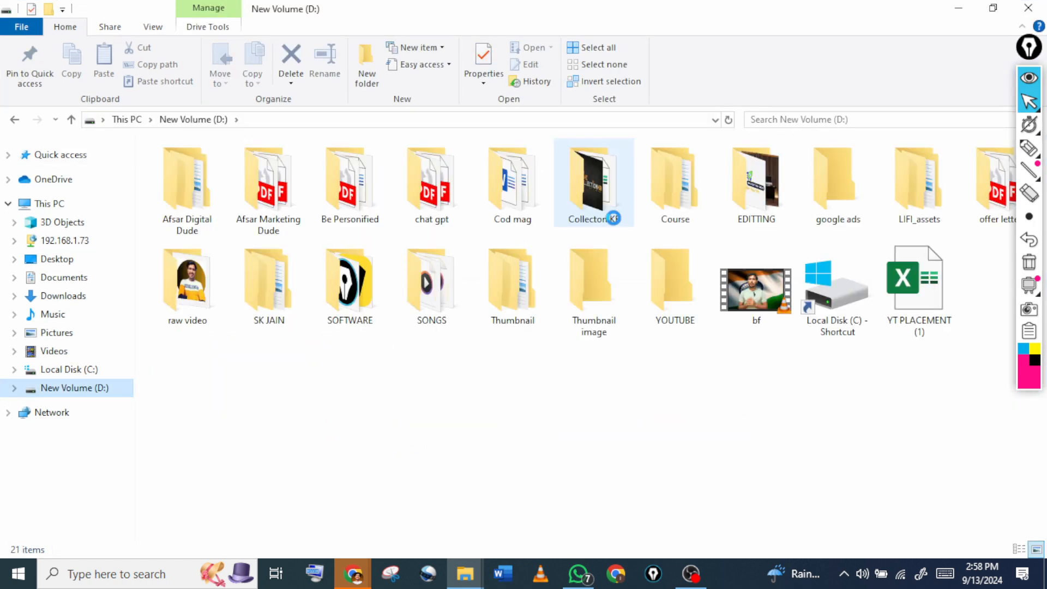
double_click(613, 218)
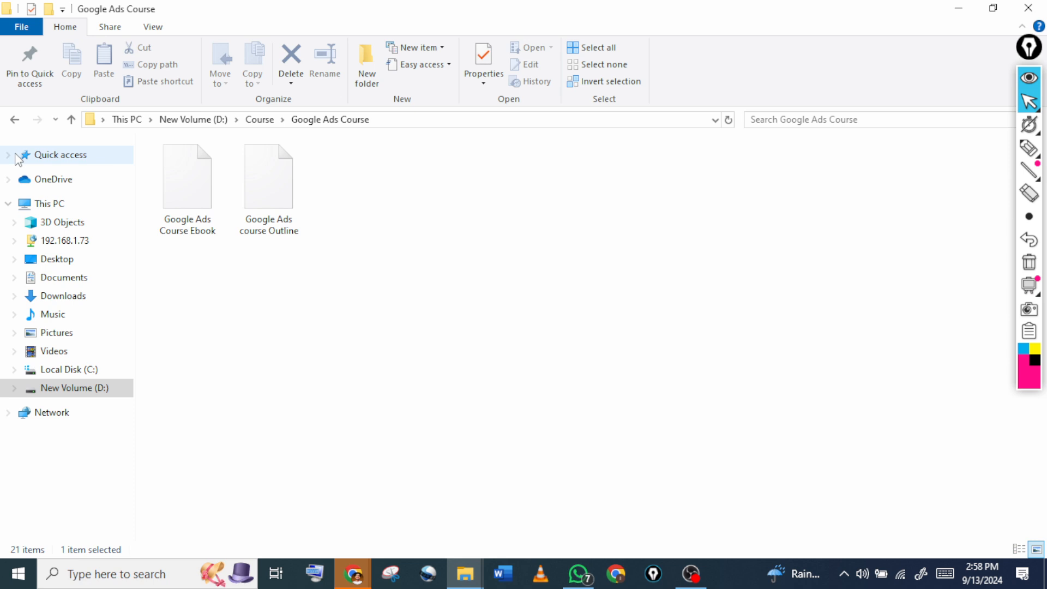
key(alt+Left)
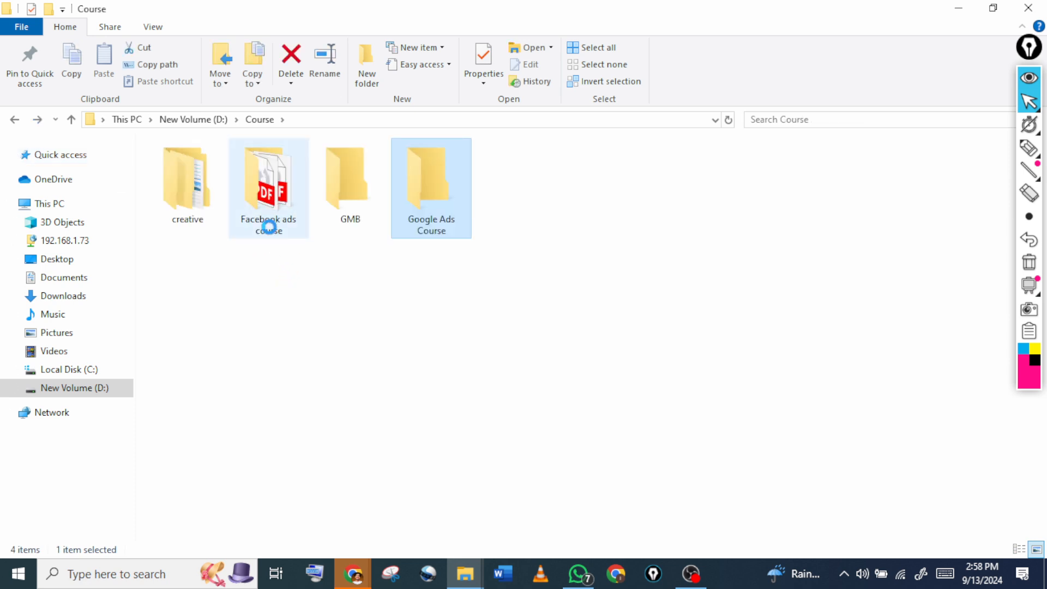
double_click(267, 218)
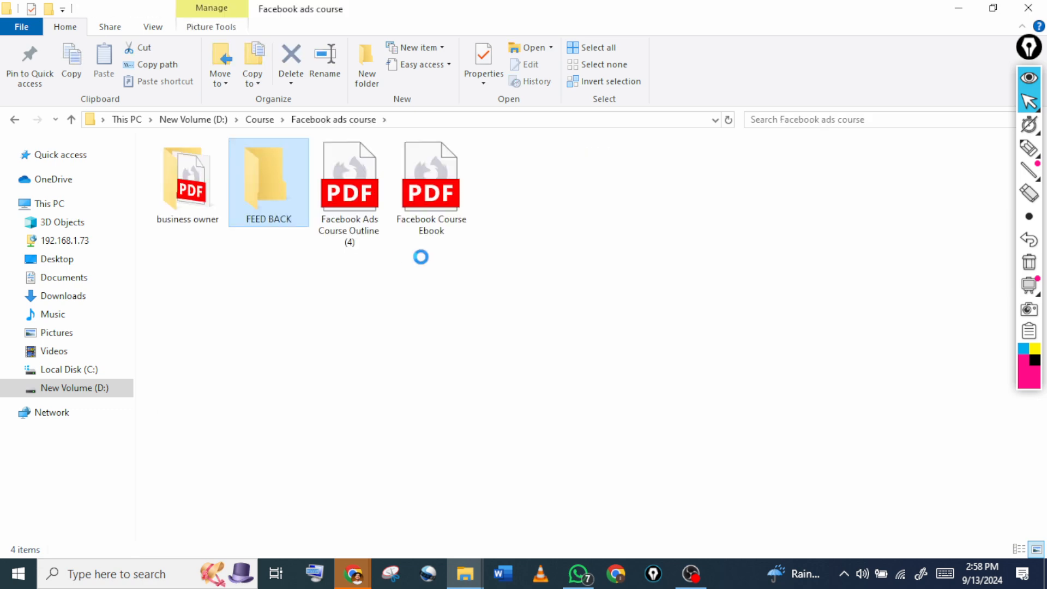
Step: Open the Facebook Ads Course Outline (4) PDF
click(350, 228)
click(349, 228)
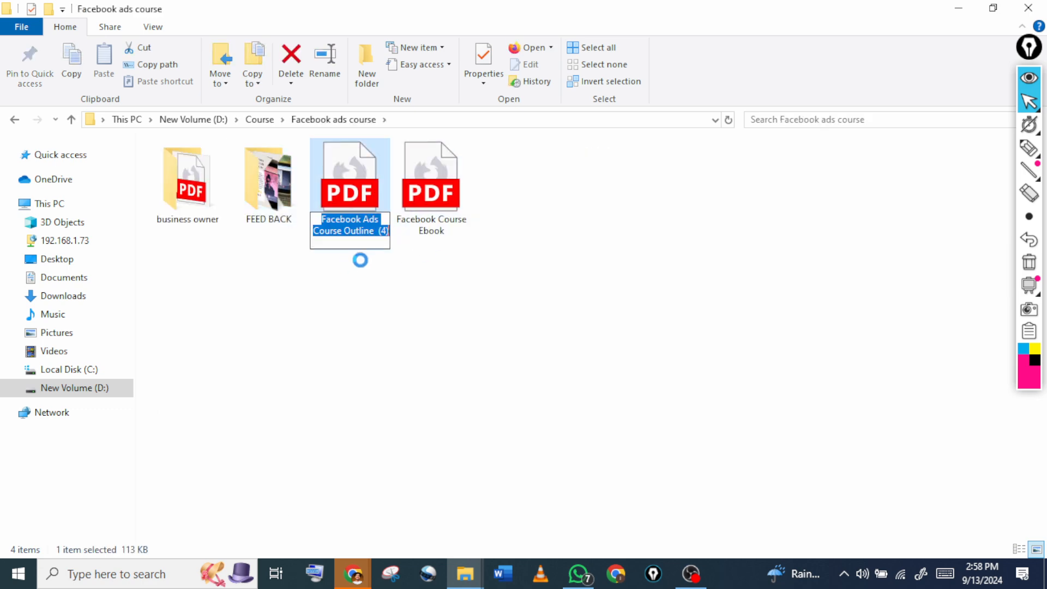
click(410, 334)
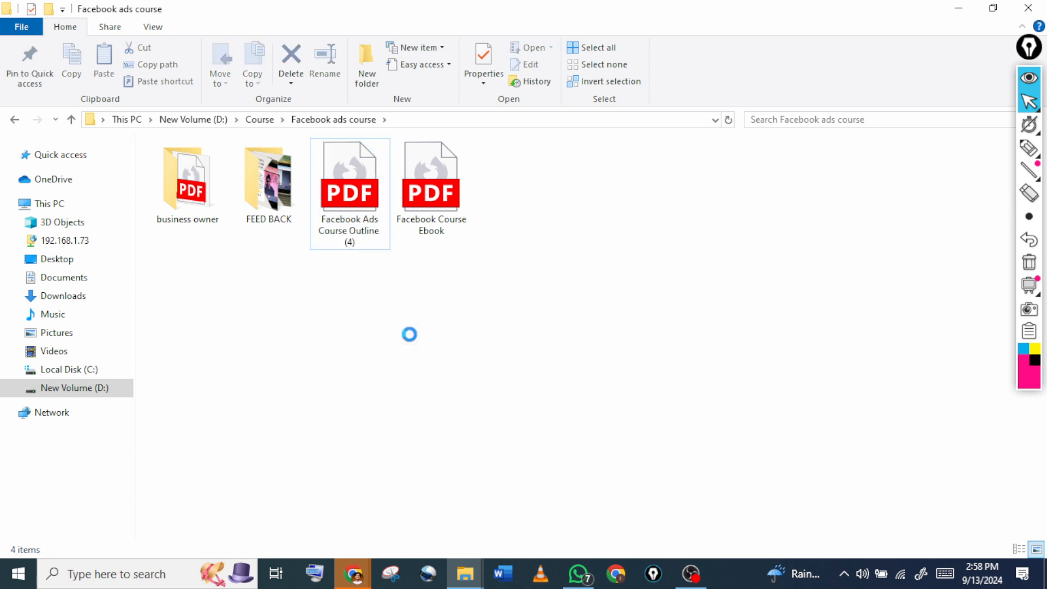
double_click(342, 220)
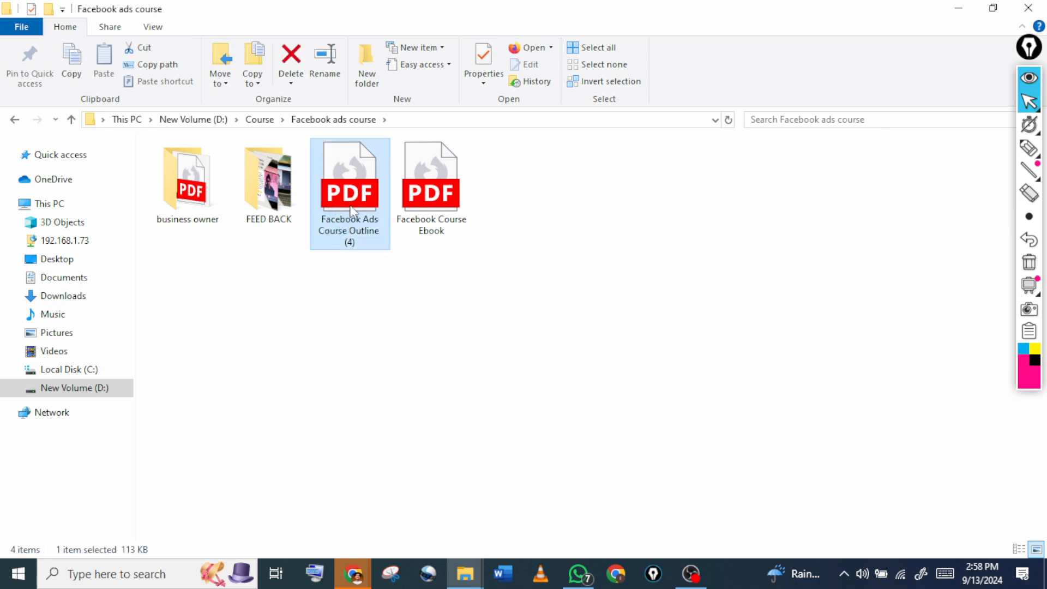
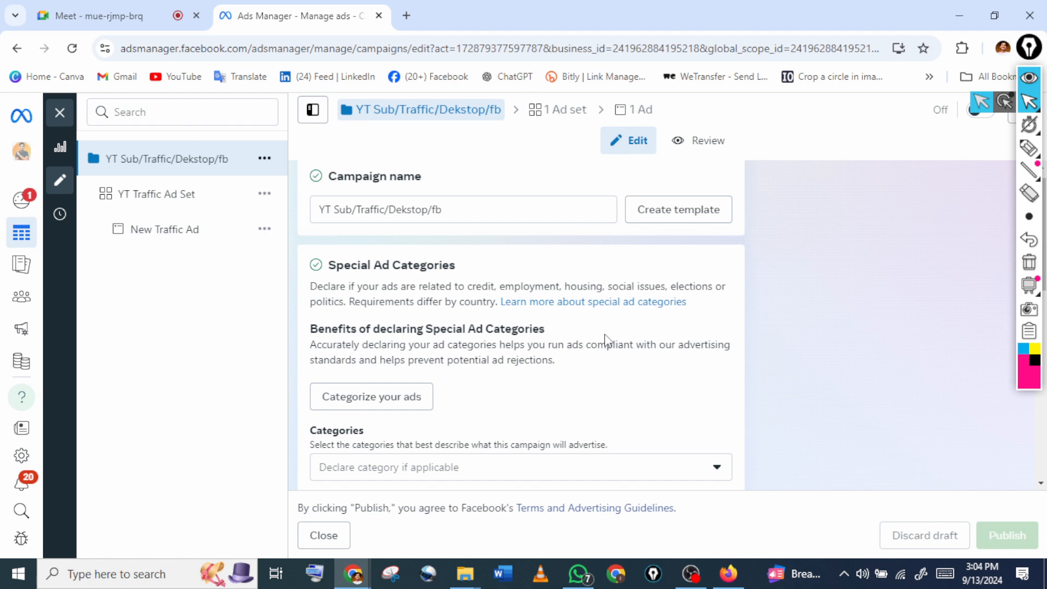
Step: Review the campaign's Auction buying type and Traffic objective, then open YT Traffic Ad Set
scroll(605, 339, down, 5)
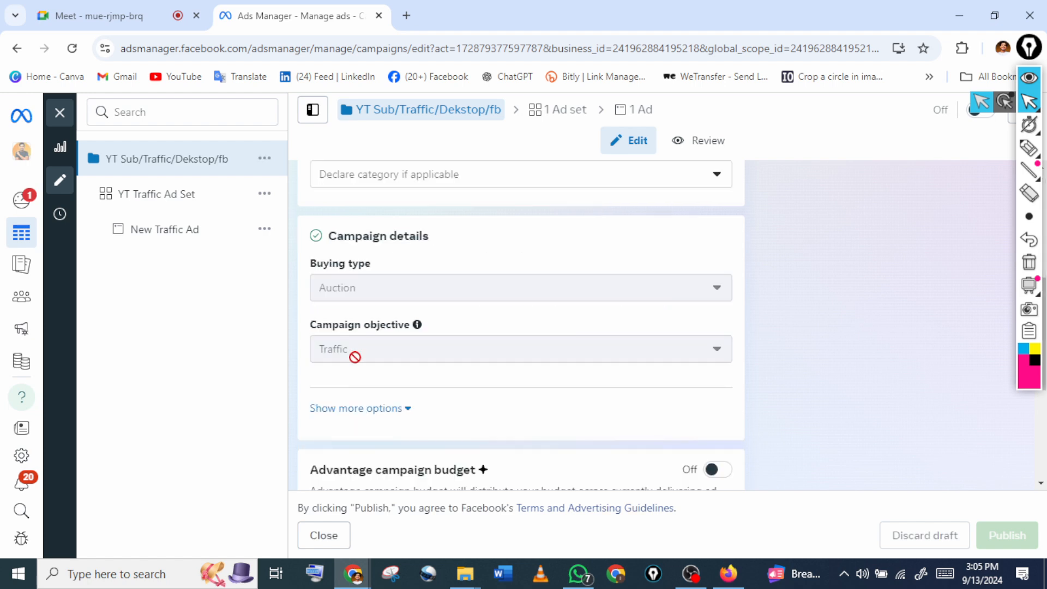
scroll(343, 284, up, 5)
scroll(366, 229, down, 9)
scroll(391, 285, up, 5)
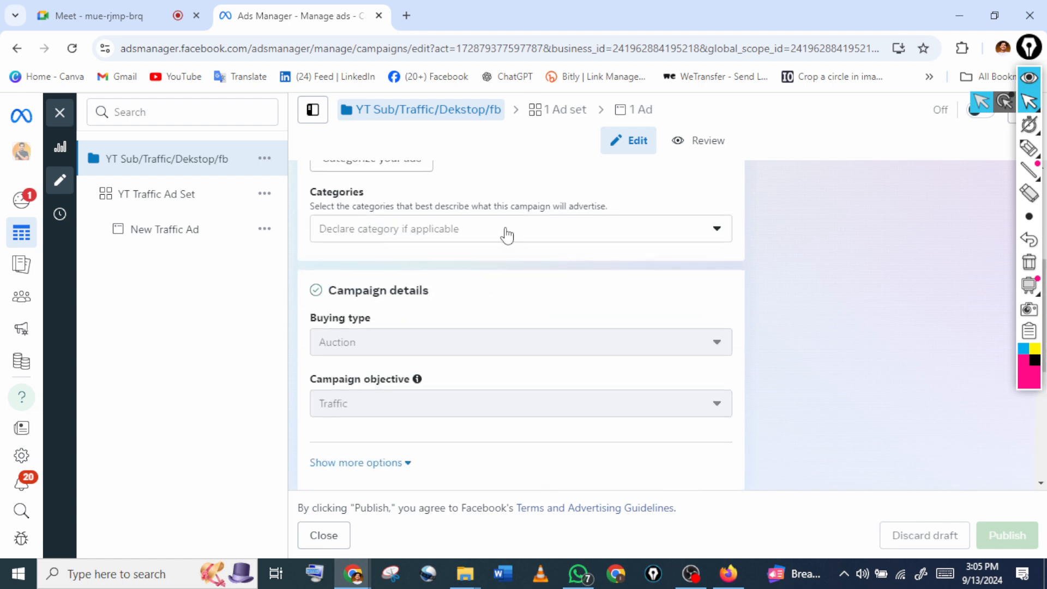
click(556, 117)
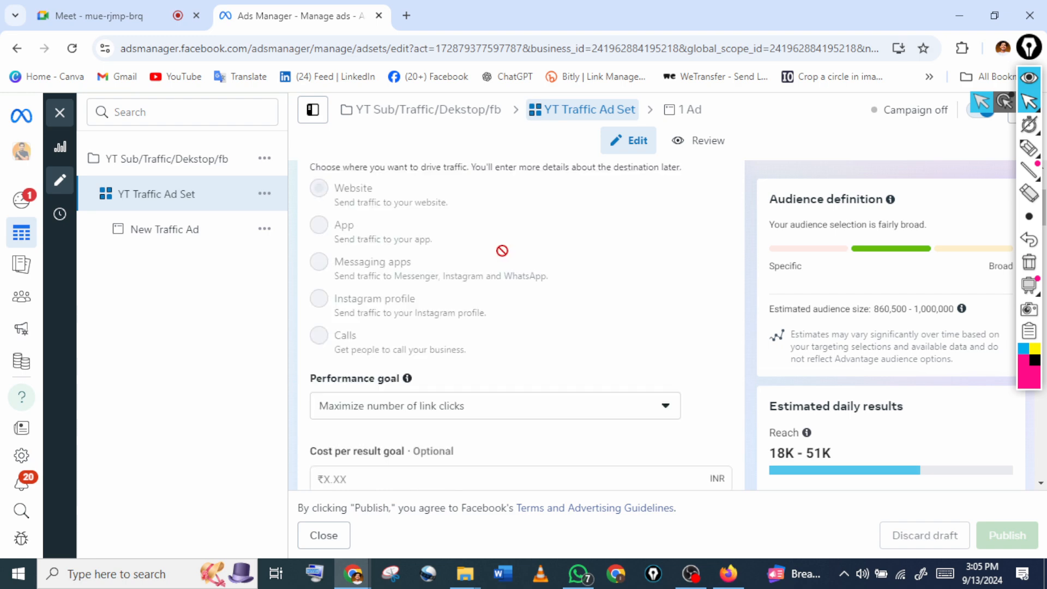
Step: Scroll the ad set form and handwrite an underlined note over its left panel
scroll(465, 301, down, 1)
scroll(466, 305, up, 4)
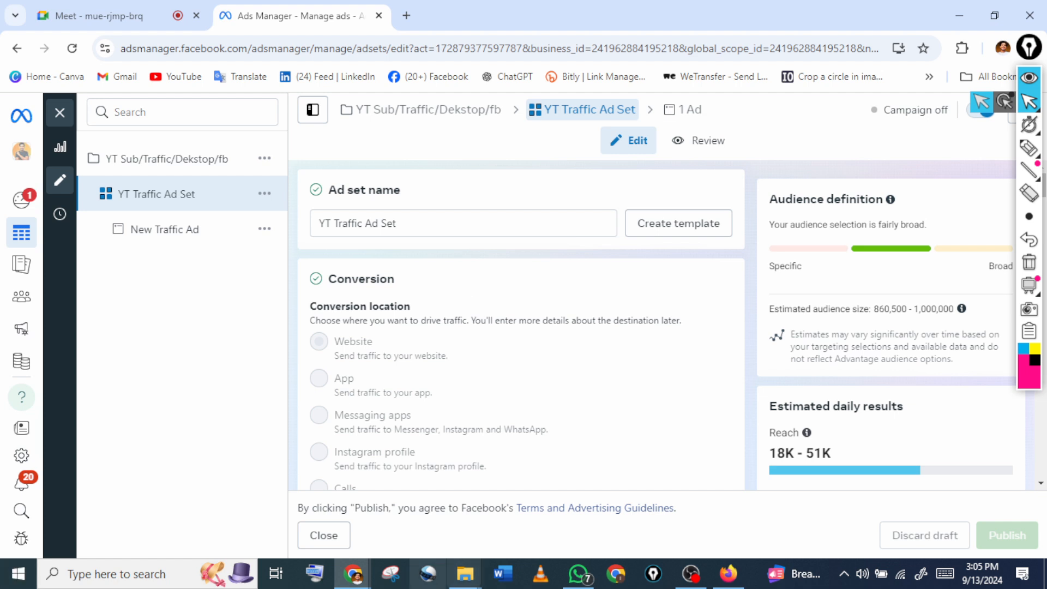
scroll(374, 397, down, 5)
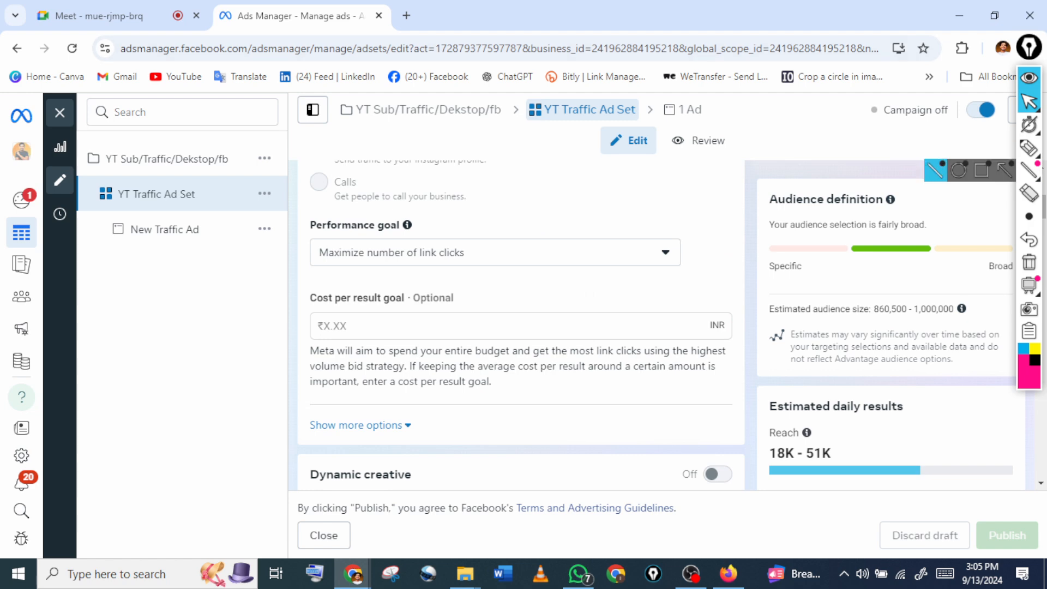
click(1029, 147)
mouse_move(126, 301)
mouse_down()
mouse_move(134, 332)
mouse_move(185, 295)
mouse_move(192, 250)
mouse_move(258, 269)
mouse_up()
drag(228, 231, 235, 235)
drag(103, 364, 258, 267)
mouse_move(223, 337)
mouse_down()
mouse_move(222, 357)
mouse_move(273, 305)
mouse_move(304, 299)
mouse_move(316, 284)
mouse_up()
click(227, 329)
Step: Clear the note, sketch a ticked box linked to the form, then erase it
click(1029, 263)
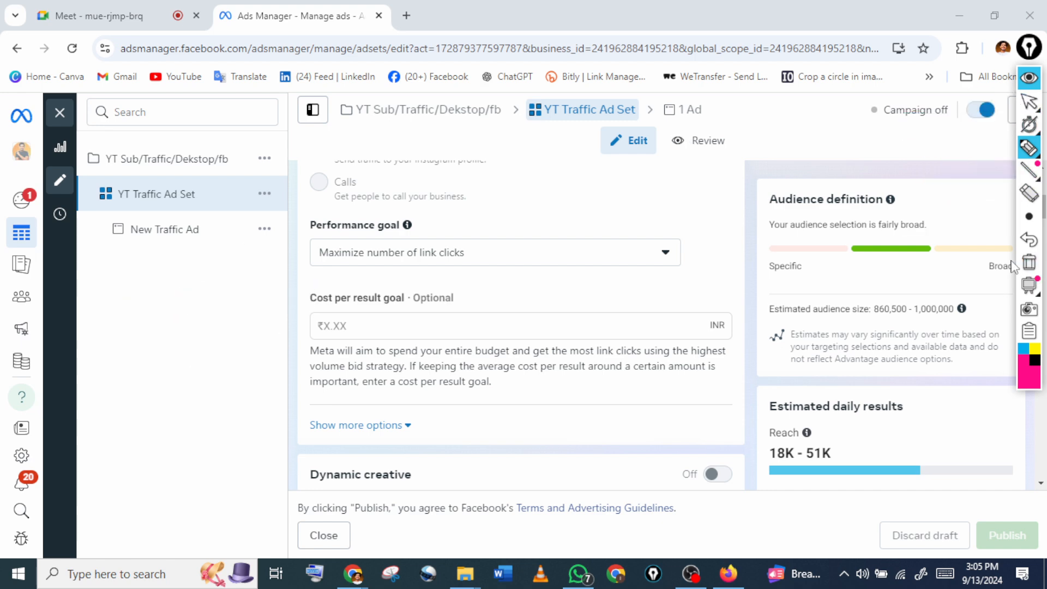
mouse_move(103, 305)
mouse_down()
mouse_move(108, 323)
mouse_move(218, 367)
mouse_up()
mouse_move(109, 342)
mouse_down()
mouse_move(133, 411)
mouse_move(227, 362)
mouse_move(309, 272)
mouse_up()
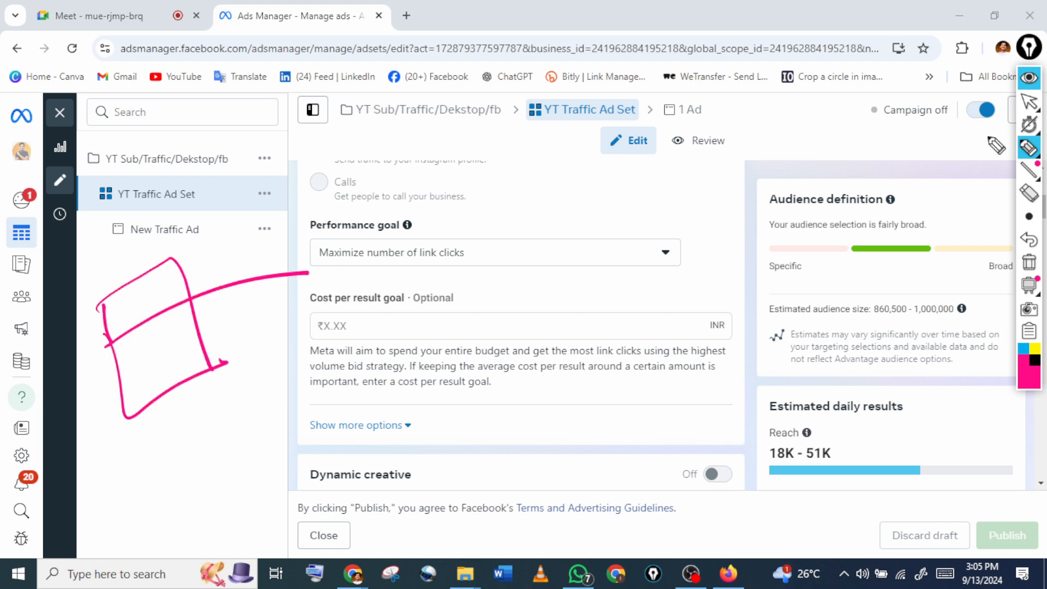
click(1029, 101)
click(1029, 262)
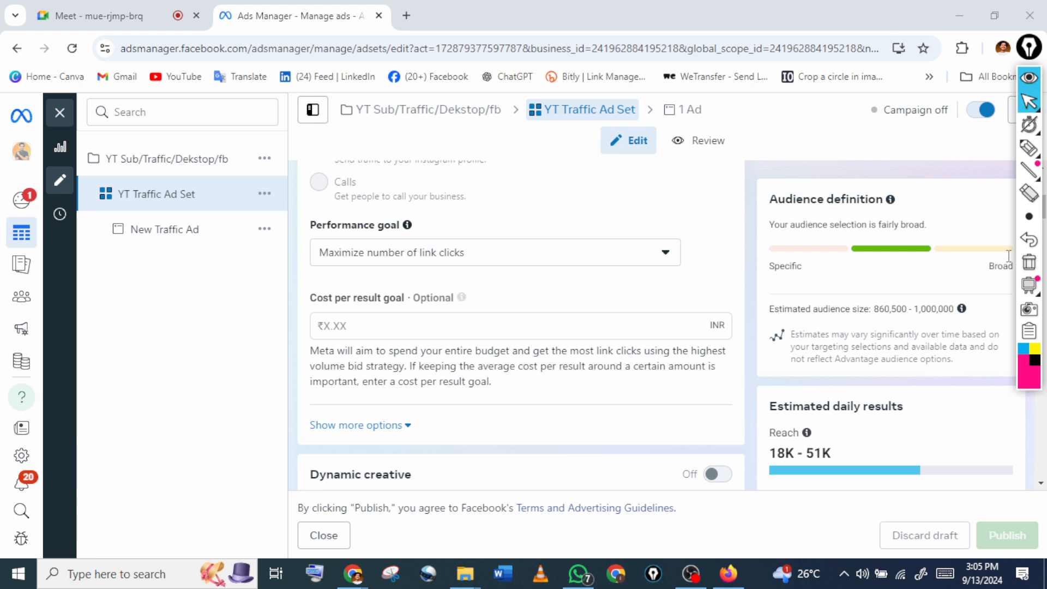
Step: Scroll down through the ad set's budget and audience targeting
scroll(1009, 262, down, 1)
mouse_move(462, 248)
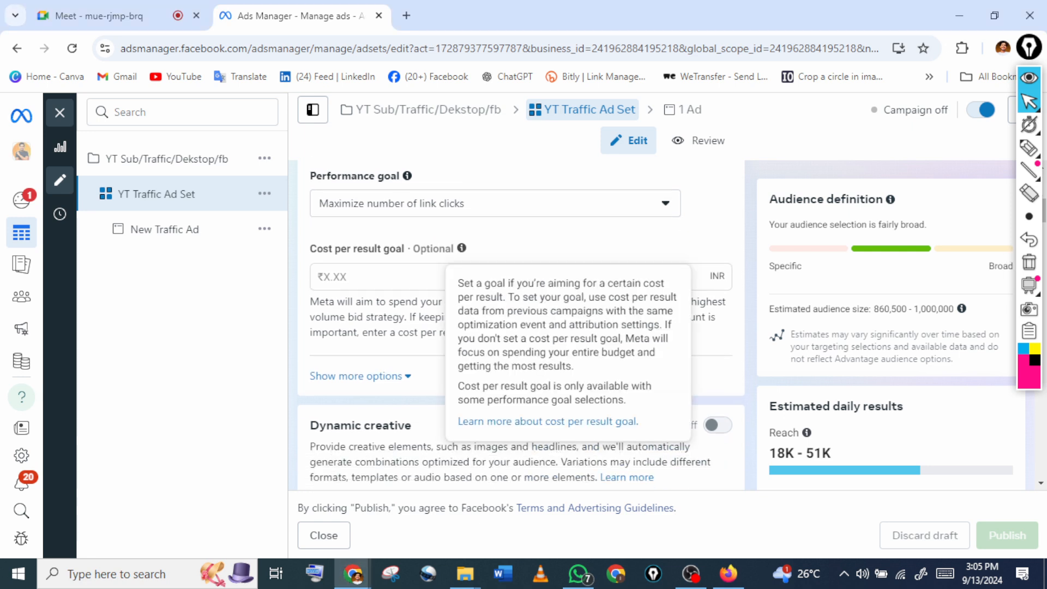
scroll(1009, 256, down, 5)
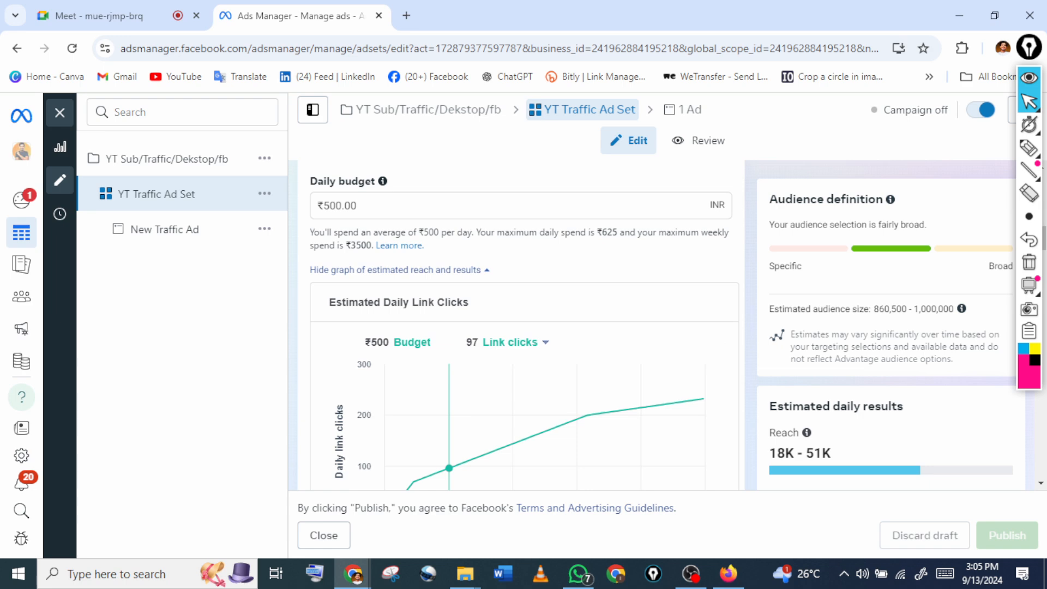
scroll(1009, 262, down, 10)
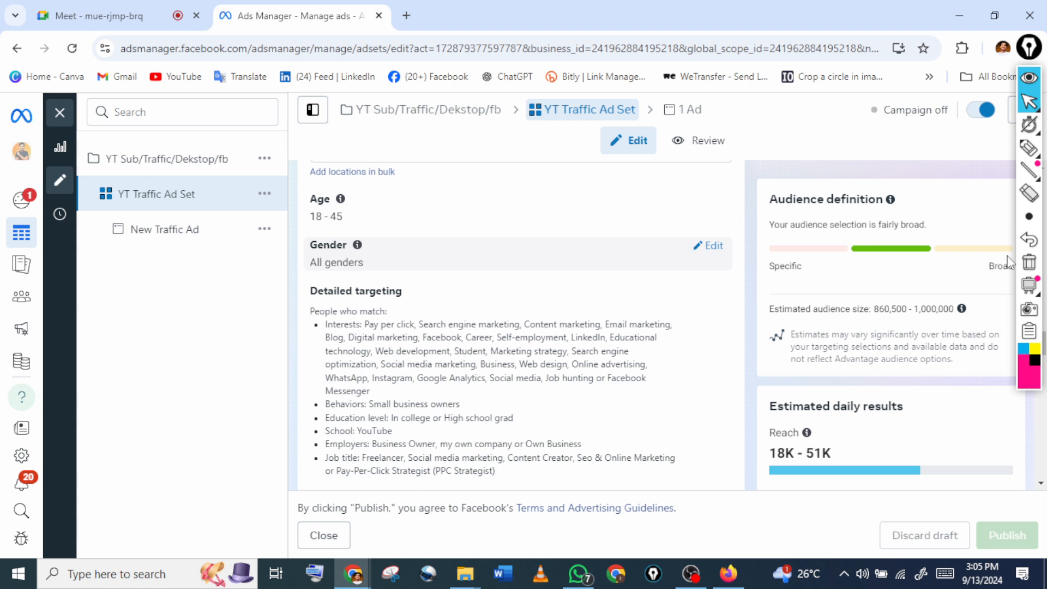
scroll(1010, 262, down, 10)
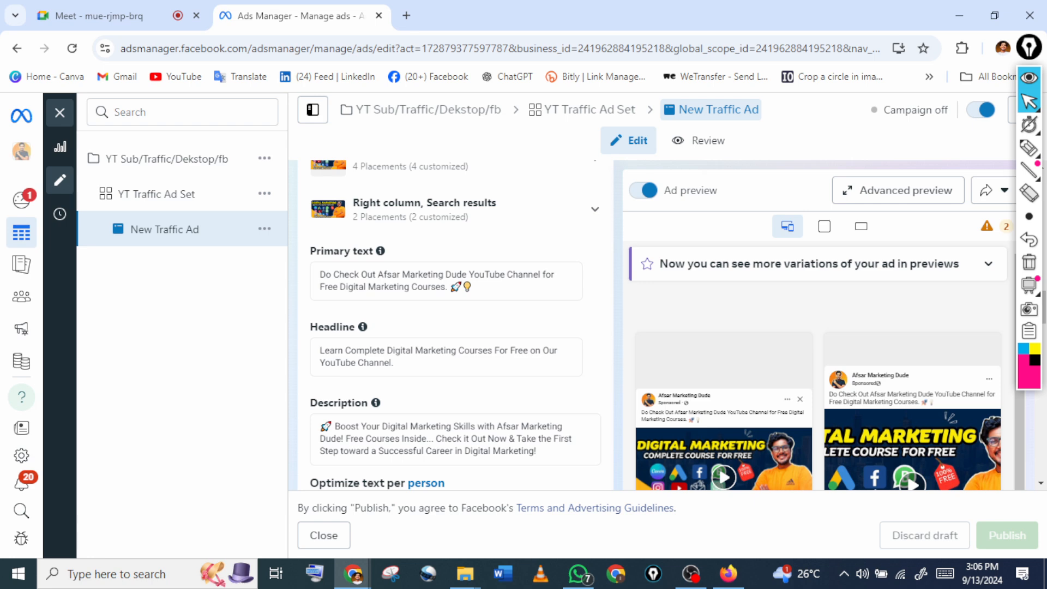
Step: Scroll to the Subscribe call to action and Website URL, and put that URL in a new tab
scroll(1016, 264, down, 5)
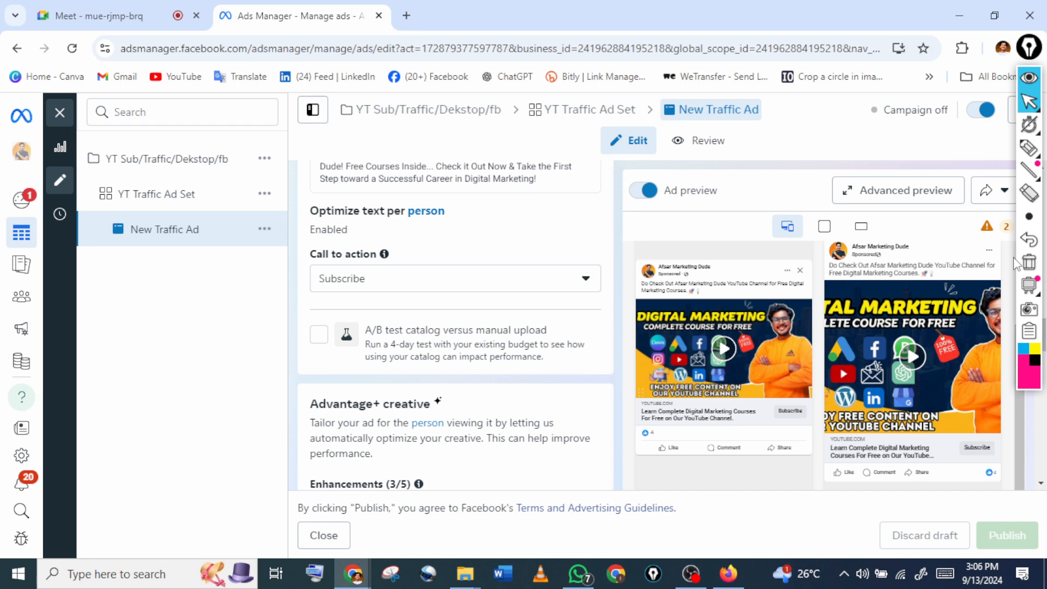
mouse_move(1028, 148)
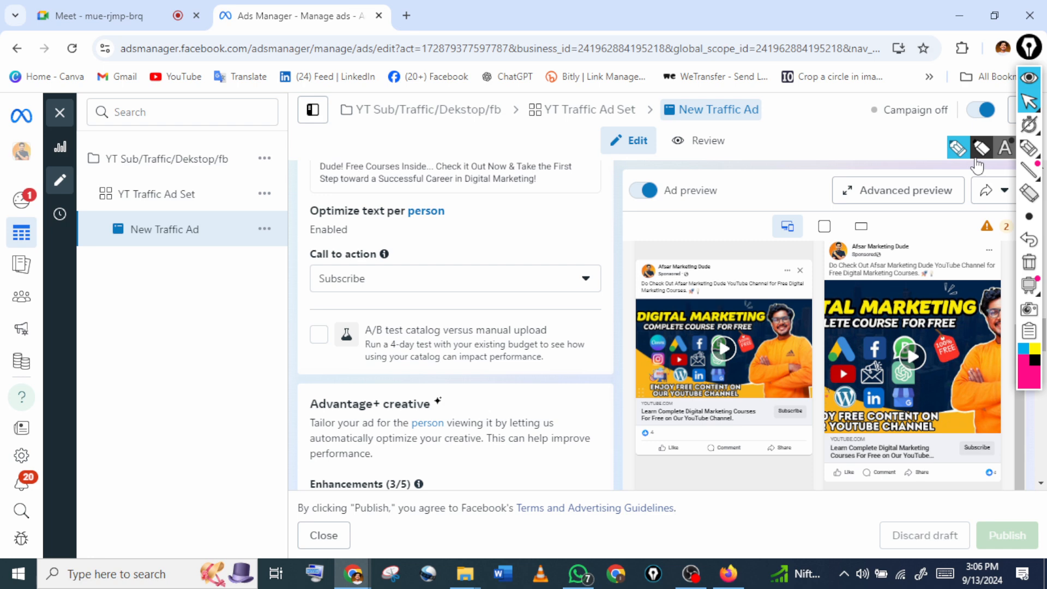
scroll(546, 281, down, 8)
click(979, 156)
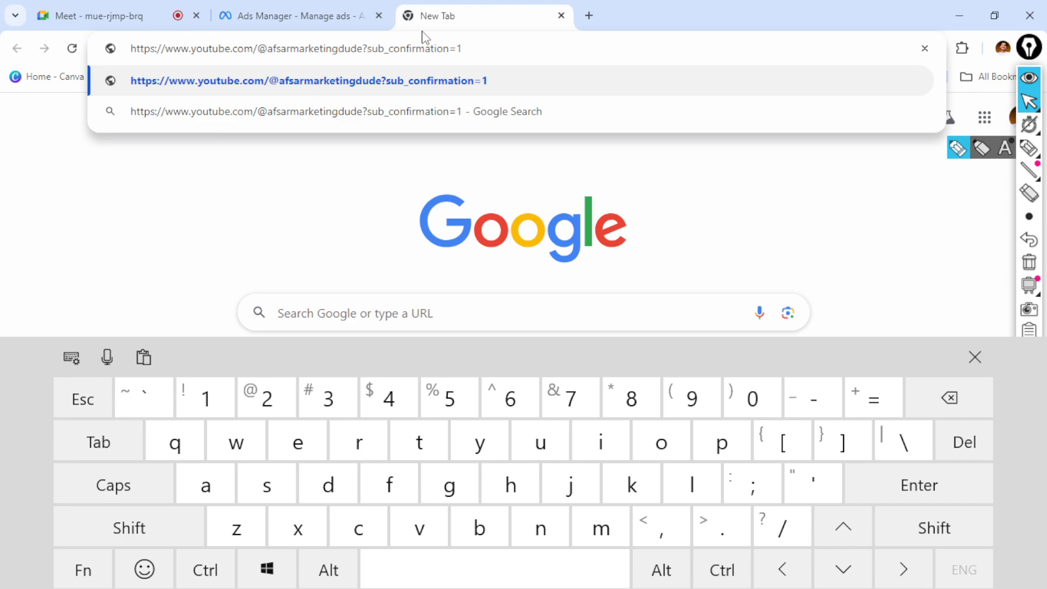
click(1030, 172)
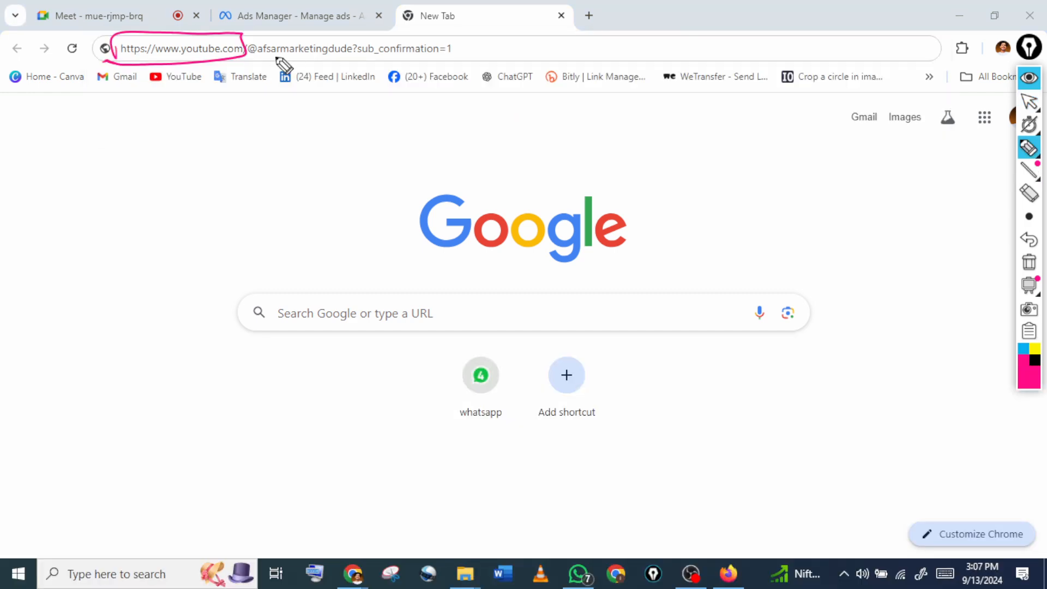
Step: Underline the channel handle, sub_confirmation part and youtube.com part of the YouTube link
drag(248, 54, 356, 52)
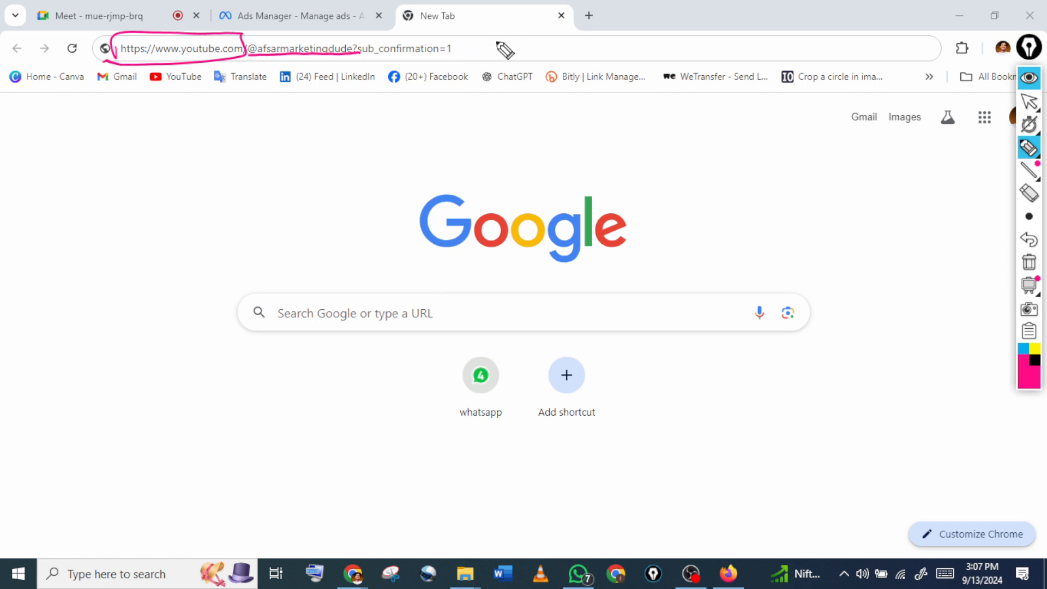
mouse_move(470, 52)
mouse_down()
mouse_move(436, 34)
mouse_move(287, 28)
mouse_move(248, 55)
mouse_move(257, 67)
mouse_move(487, 63)
mouse_up()
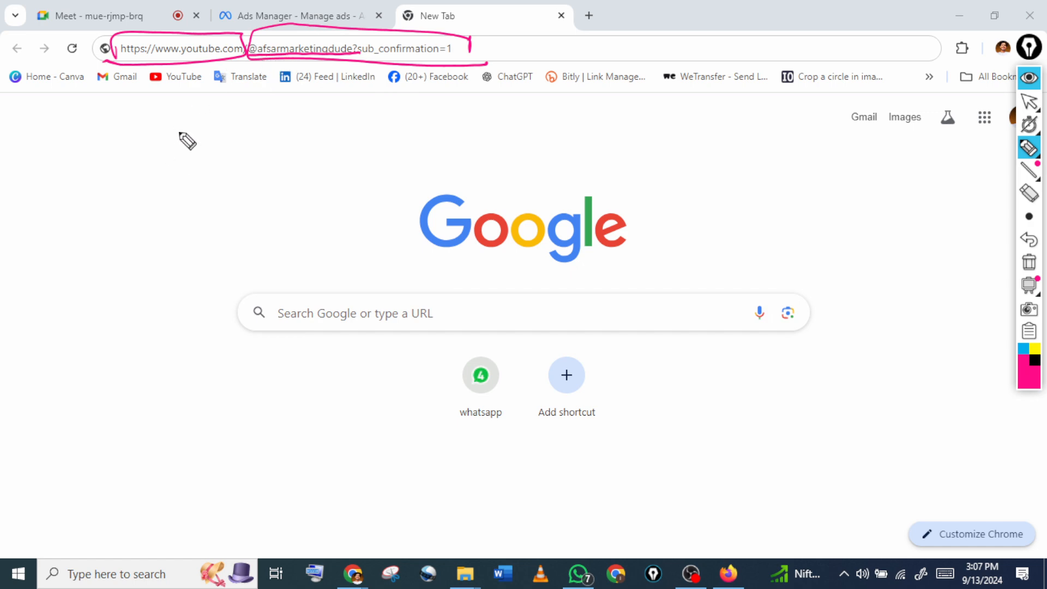
drag(107, 61, 223, 62)
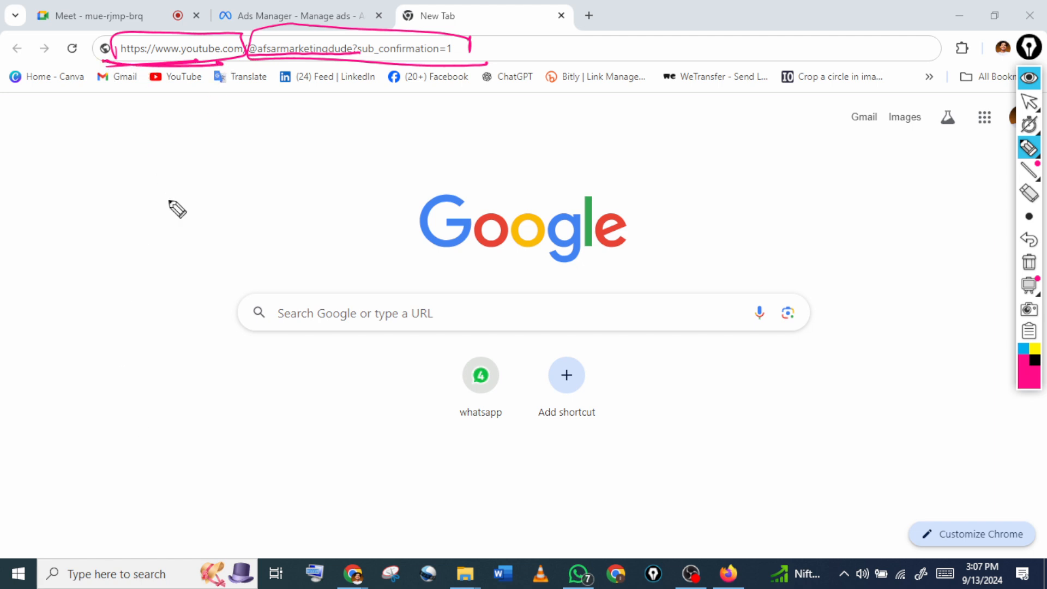
Step: Clear the annotations and return to the Ads Manager ad editor
click(1029, 107)
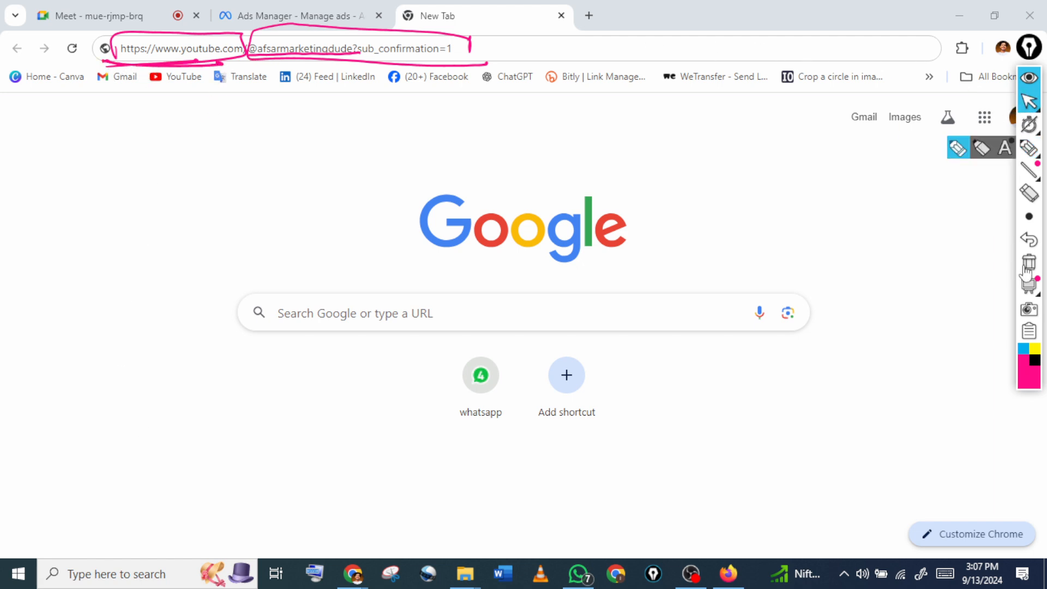
click(1025, 262)
click(1029, 151)
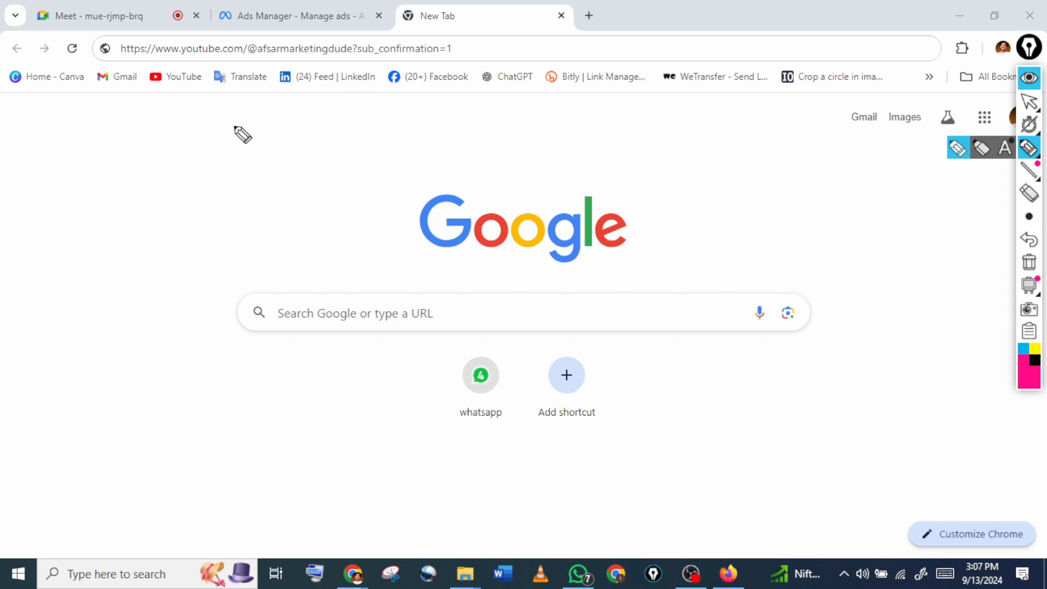
click(1029, 101)
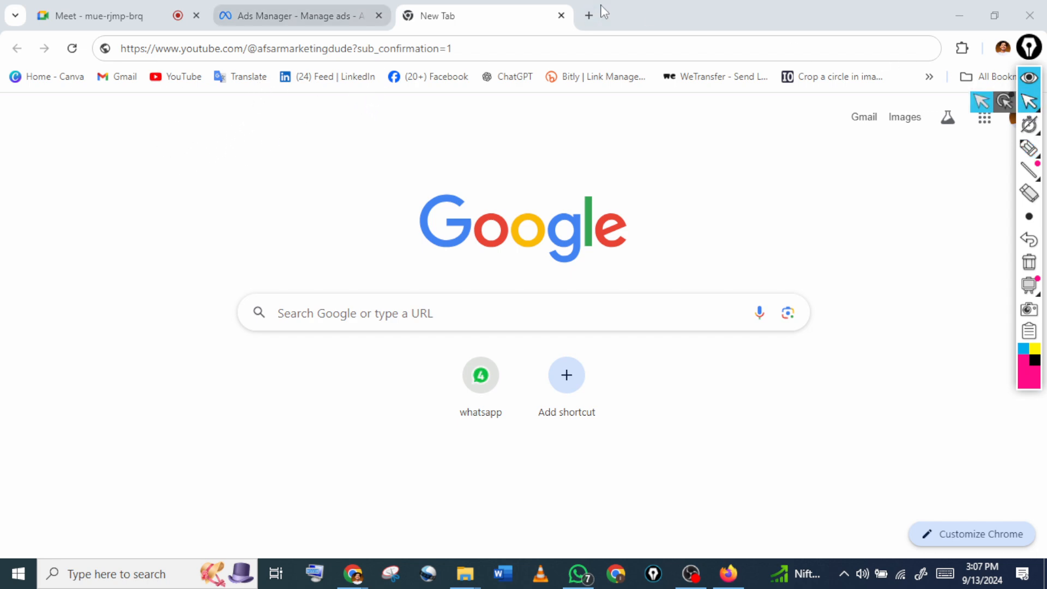
click(292, 9)
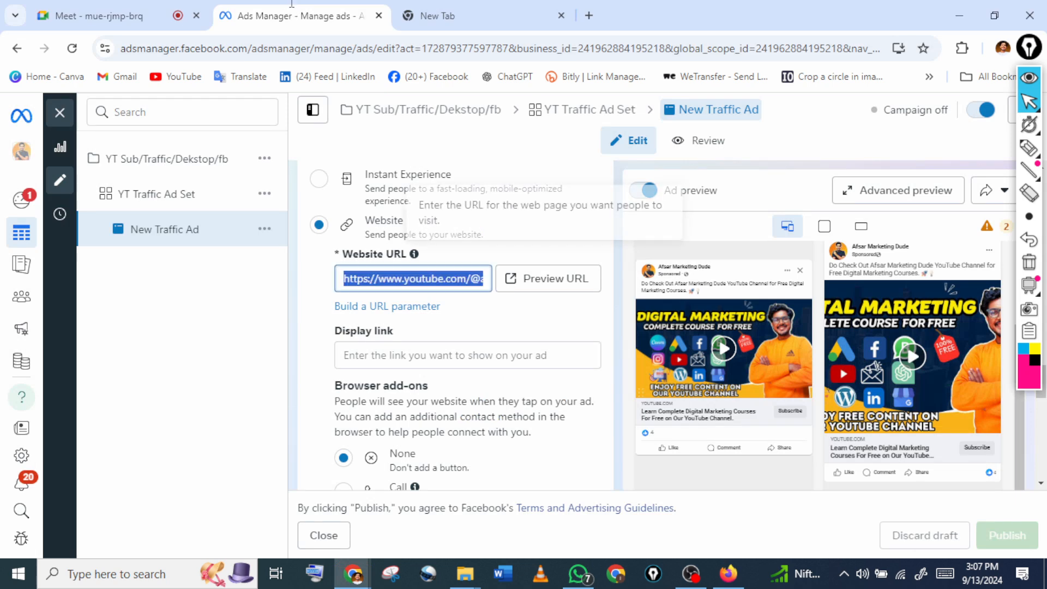
Step: Preview the Website URL so the YouTube channel page opens with its subscription prompt
key(Tab)
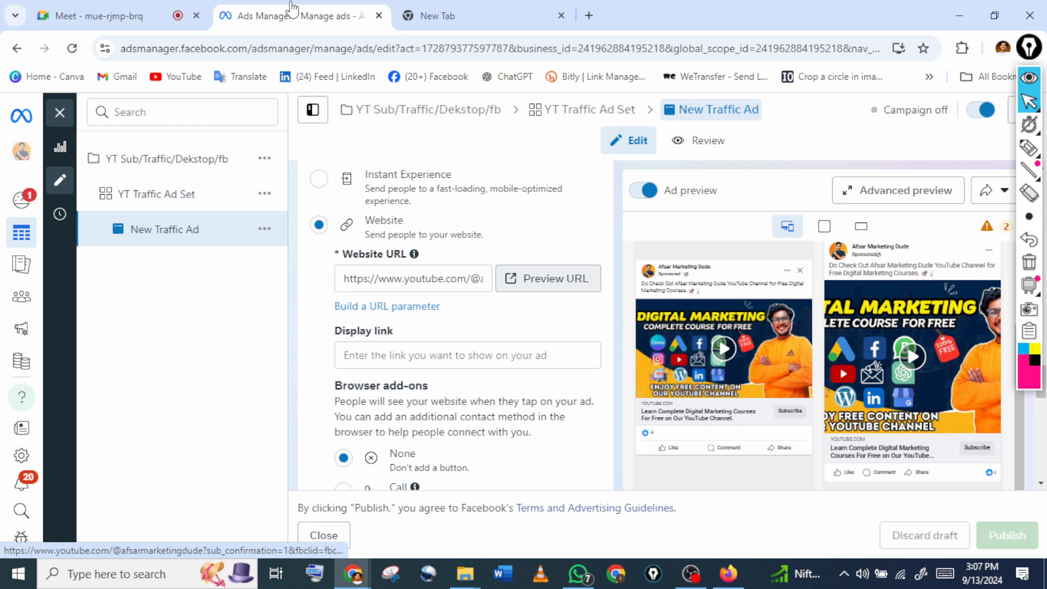
key(Return)
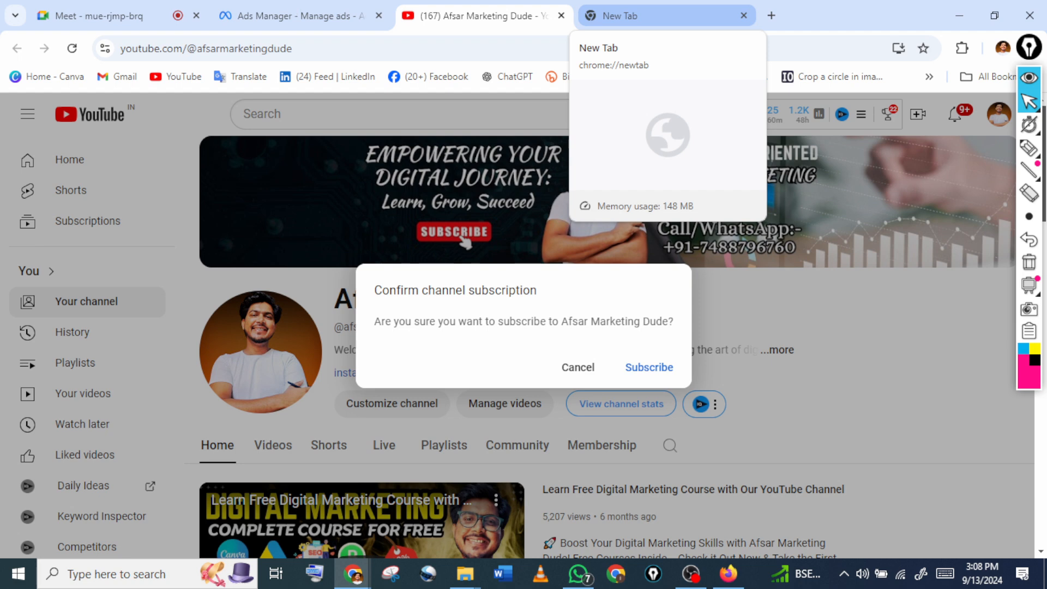
Step: Circle the start and channel handle of the sub_confirmation link, then return to Ads Manager
click(641, 17)
click(1029, 147)
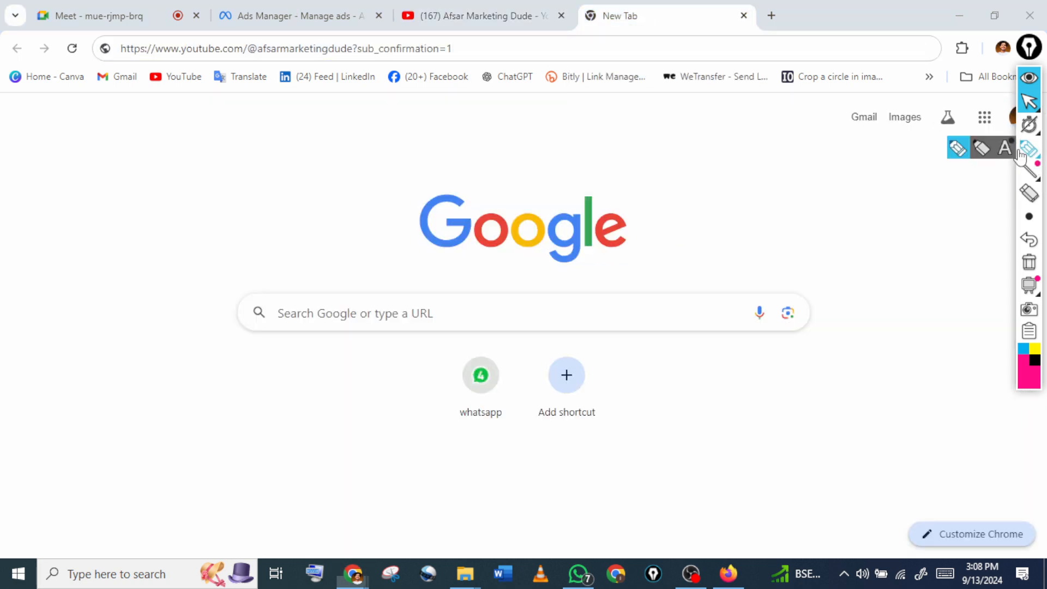
mouse_move(107, 61)
mouse_down()
mouse_move(194, 67)
mouse_move(234, 35)
mouse_move(64, 58)
mouse_up()
mouse_move(258, 70)
mouse_down()
mouse_move(269, 72)
mouse_move(286, 37)
mouse_move(346, 56)
mouse_move(464, 56)
mouse_up()
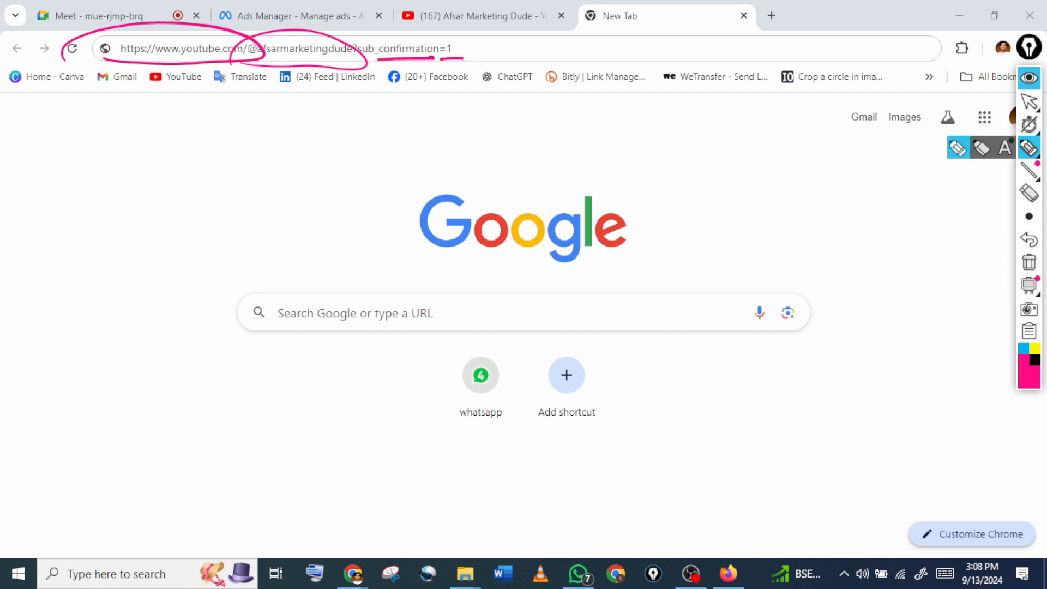
click(1028, 104)
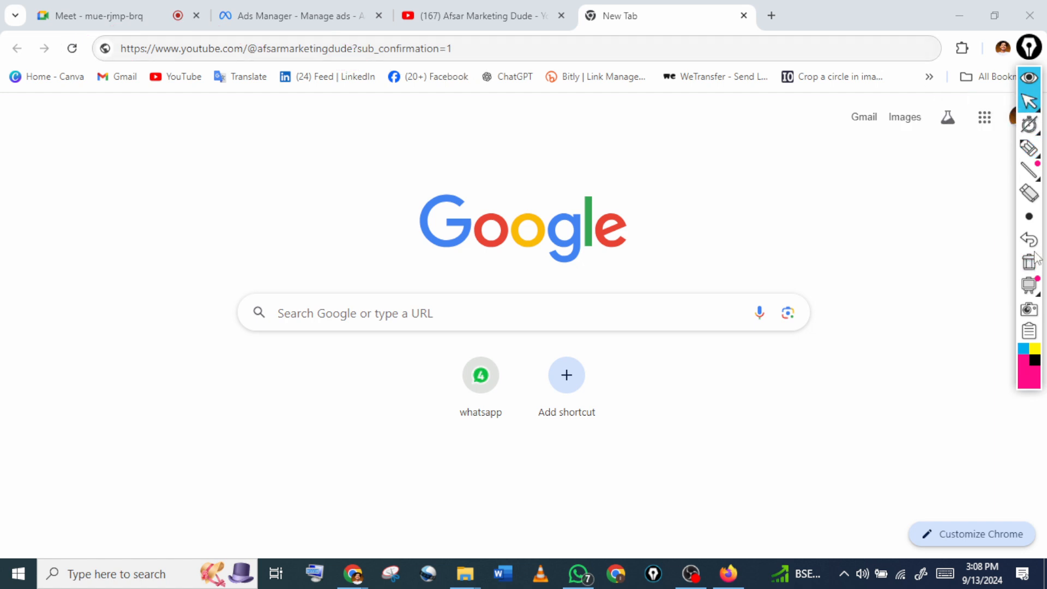
click(278, 22)
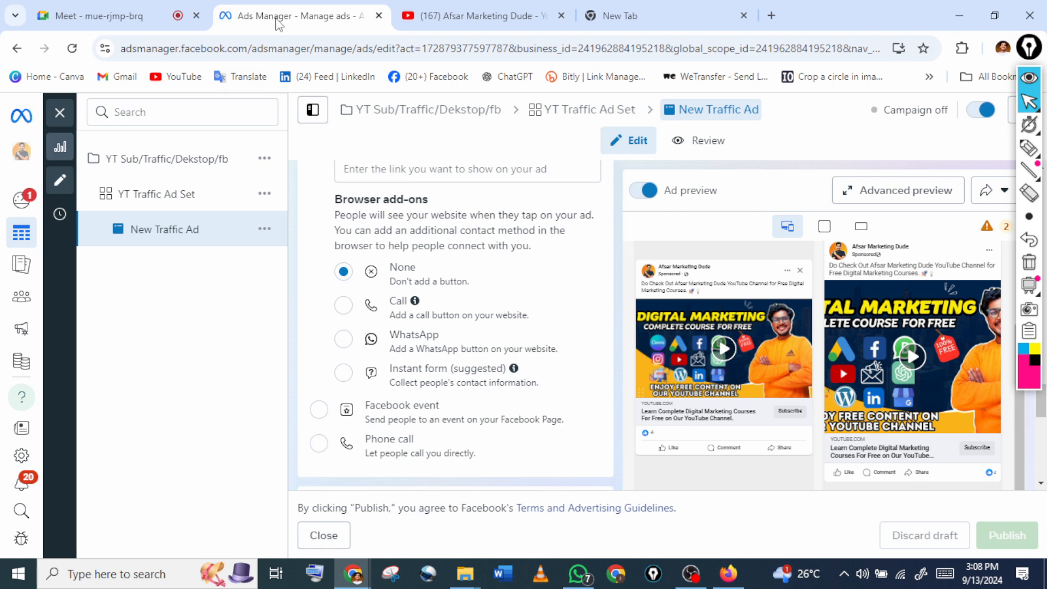
scroll(455, 325, down, 1)
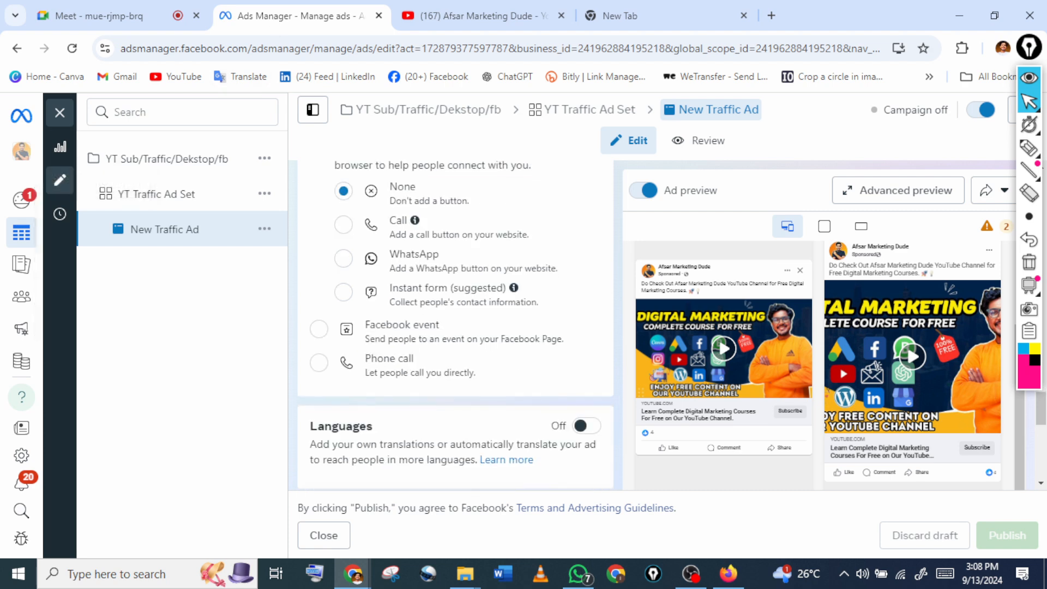
scroll(455, 325, down, 10)
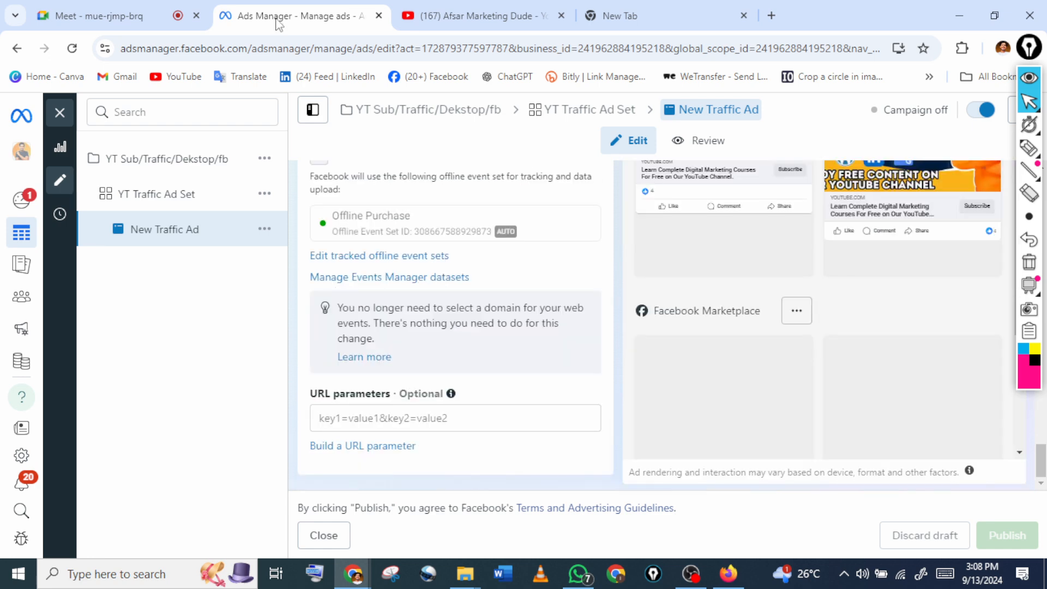
scroll(455, 325, up, 20)
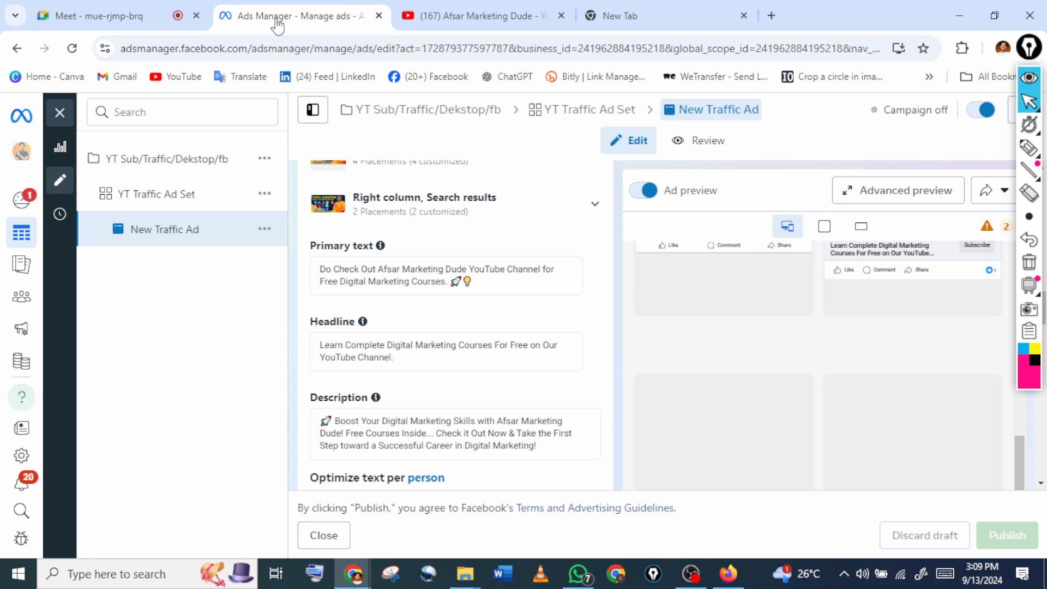
Step: Write 'visit' and circle the ad's Primary text and the campaign name
click(1039, 151)
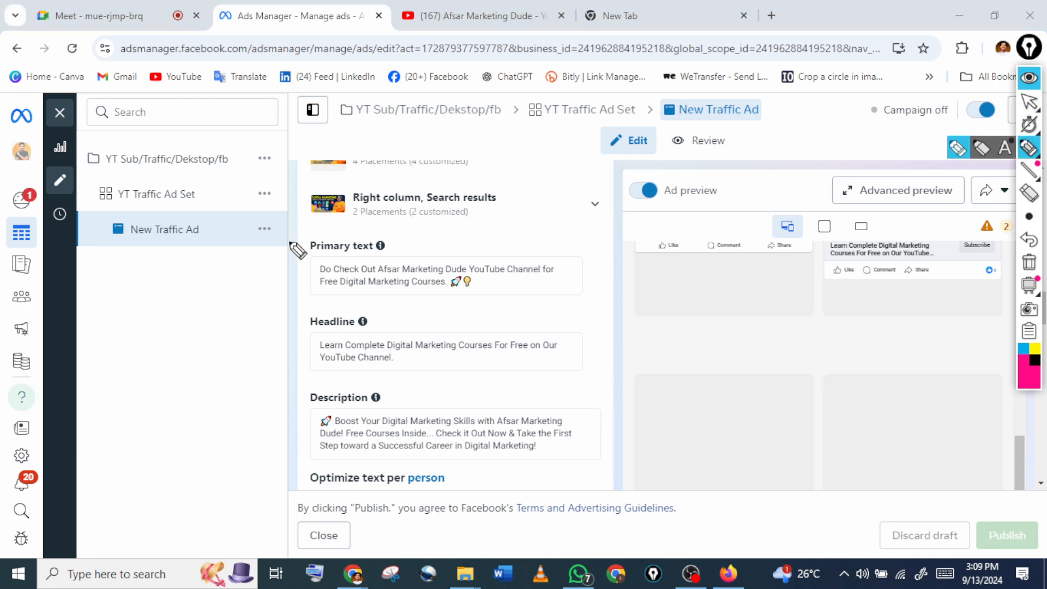
drag(164, 312, 198, 319)
drag(208, 298, 209, 321)
drag(234, 284, 227, 317)
drag(238, 257, 252, 297)
drag(244, 284, 308, 246)
mouse_move(191, 363)
mouse_down()
mouse_move(242, 221)
mouse_move(145, 341)
mouse_move(238, 365)
mouse_up()
mouse_move(398, 133)
mouse_down()
mouse_move(414, 133)
mouse_move(402, 136)
mouse_up()
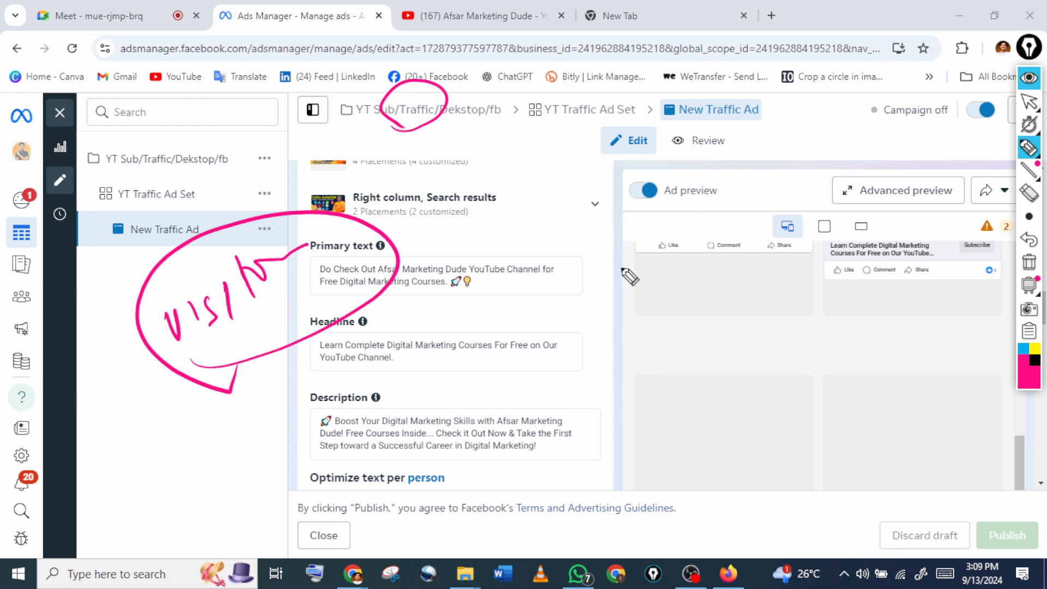
Step: Write 'Sub' over the ad preview and an underlined '100' beside the headline
mouse_move(676, 244)
mouse_down()
mouse_move(661, 282)
mouse_move(732, 262)
mouse_move(662, 233)
mouse_move(606, 281)
mouse_up()
mouse_move(526, 340)
mouse_down()
mouse_move(528, 375)
mouse_move(555, 348)
mouse_up()
drag(581, 345, 578, 345)
drag(593, 337, 601, 354)
mouse_move(473, 388)
mouse_down()
mouse_move(678, 349)
mouse_move(816, 343)
mouse_up()
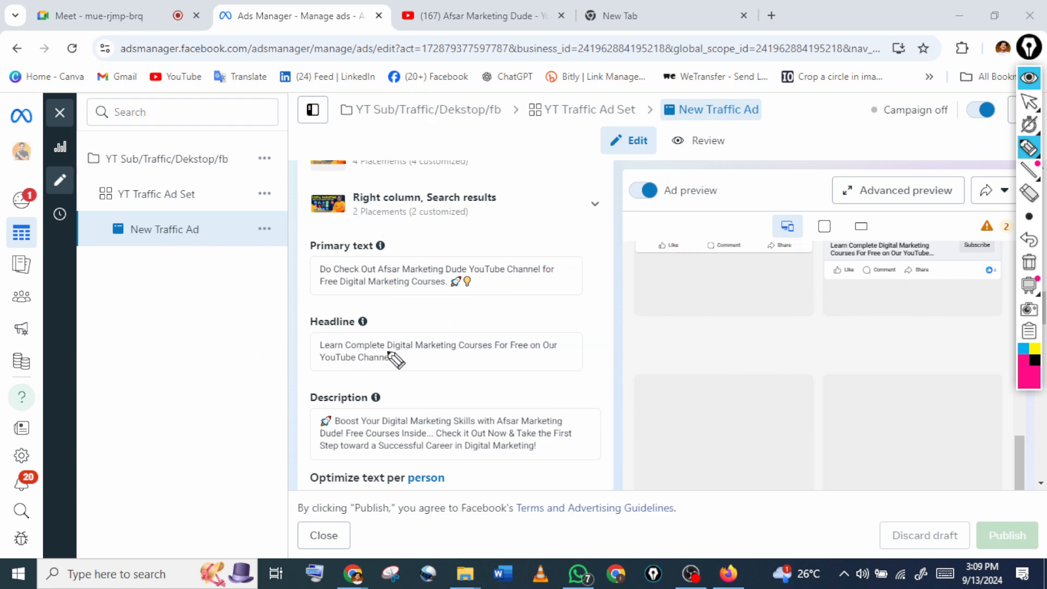
Step: Stop drawing, scroll the ad form, and bring up the course outline PDF
click(988, 109)
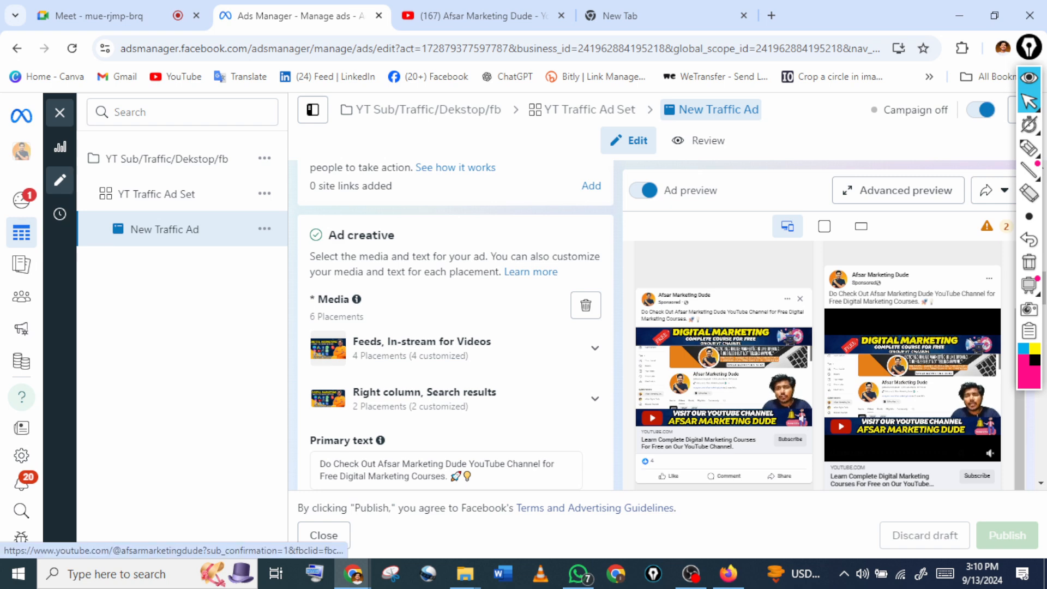
scroll(819, 366, down, 4)
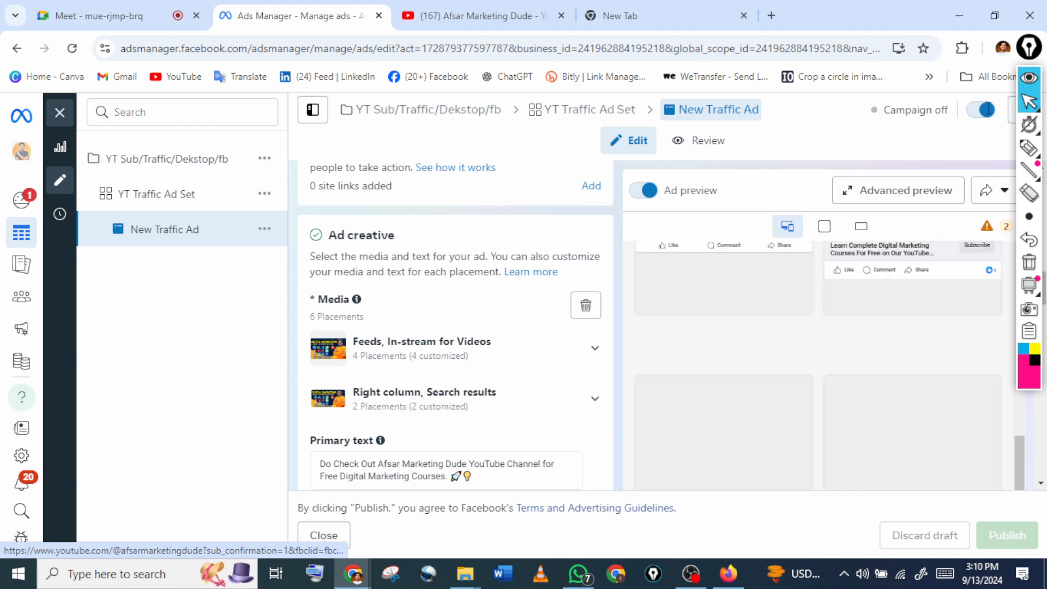
click(728, 574)
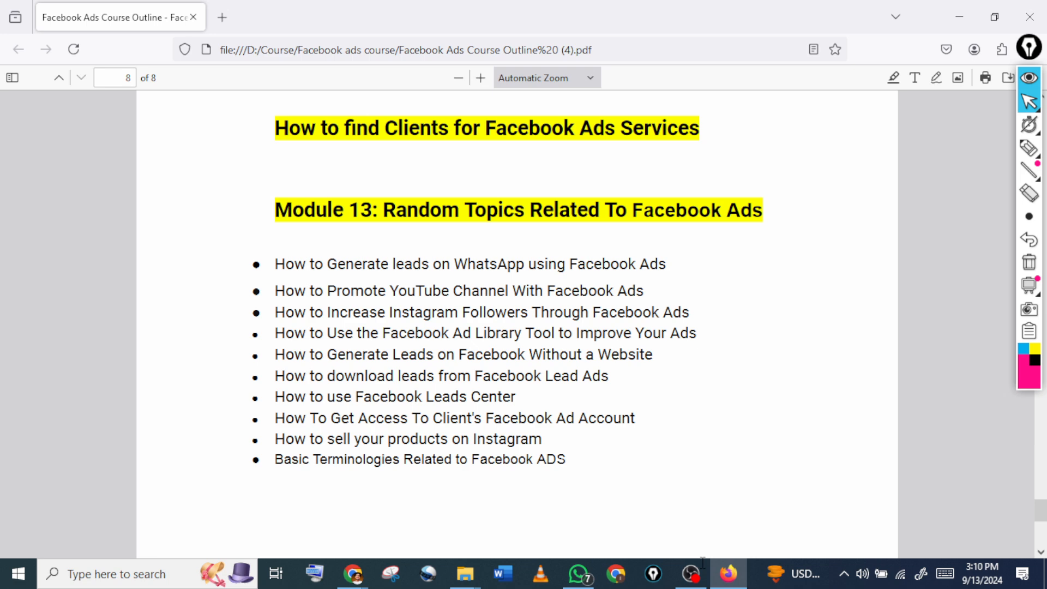
Step: Circle the Increase Instagram Followers Through Facebook Ads line, then return to Ads Manager
drag(340, 322, 501, 320)
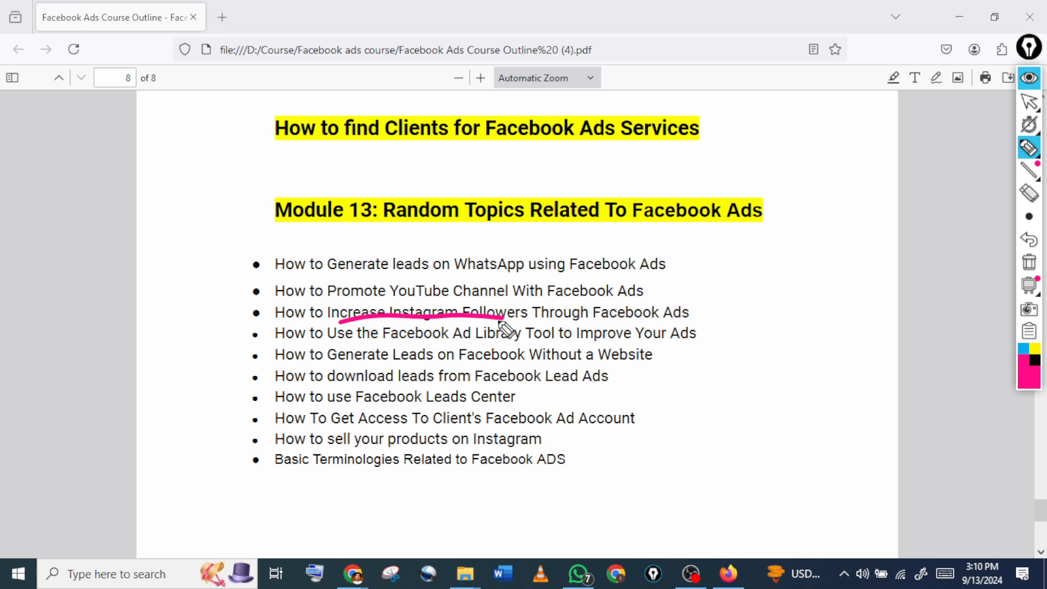
drag(501, 320, 316, 323)
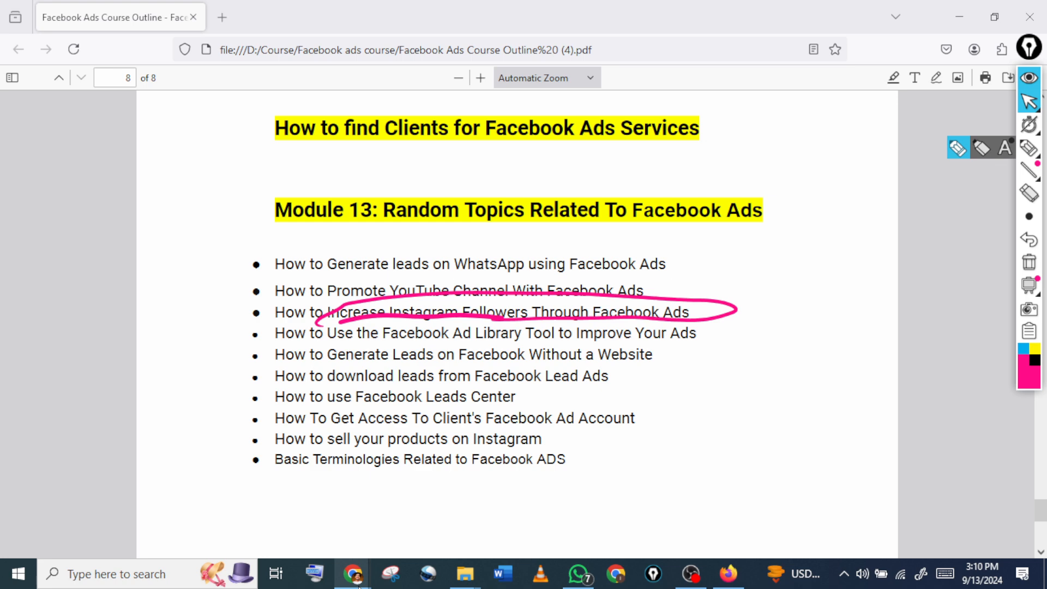
click(356, 578)
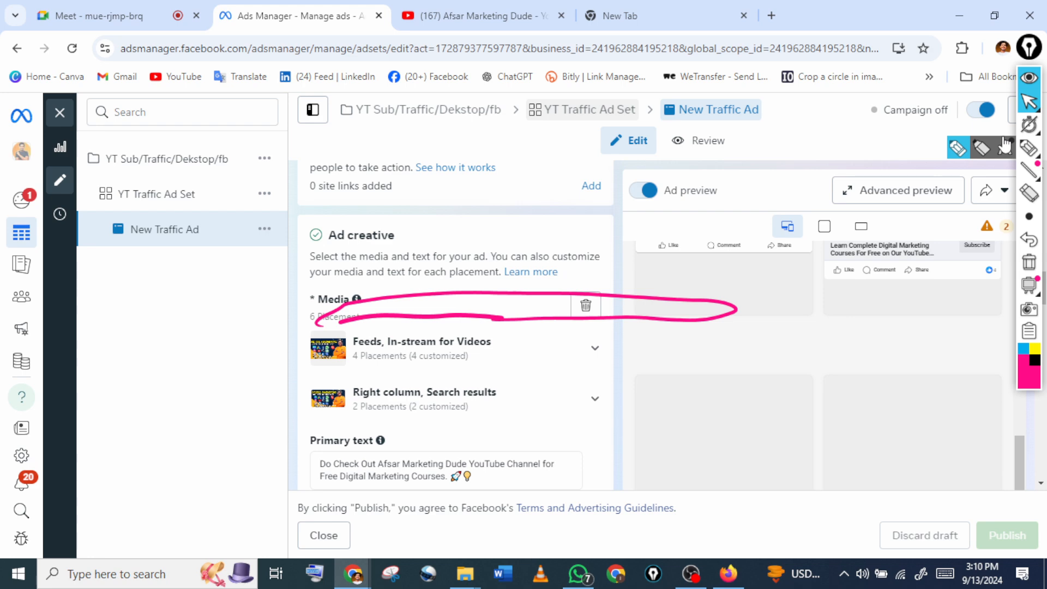
Step: Circle the Instagram profile conversion location and write a ringed 'organic' note near the top
drag(287, 371, 554, 315)
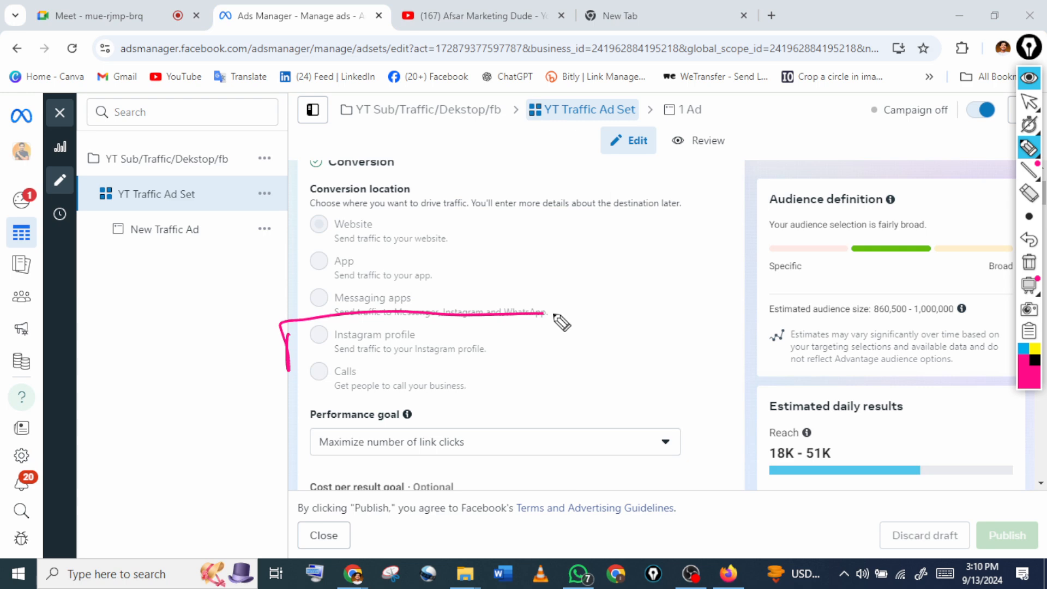
drag(554, 315, 273, 329)
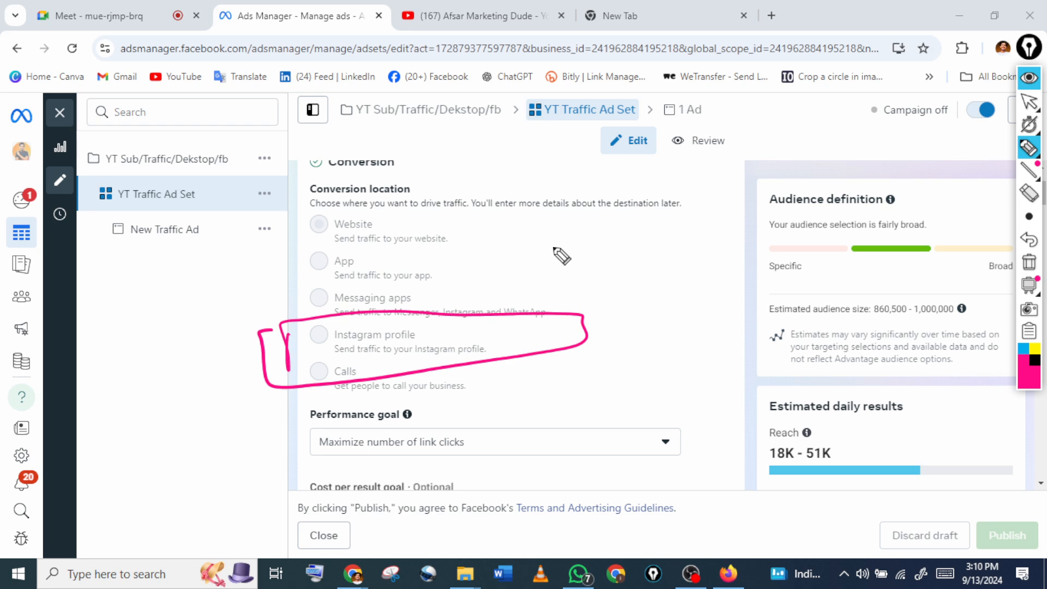
drag(554, 249, 279, 354)
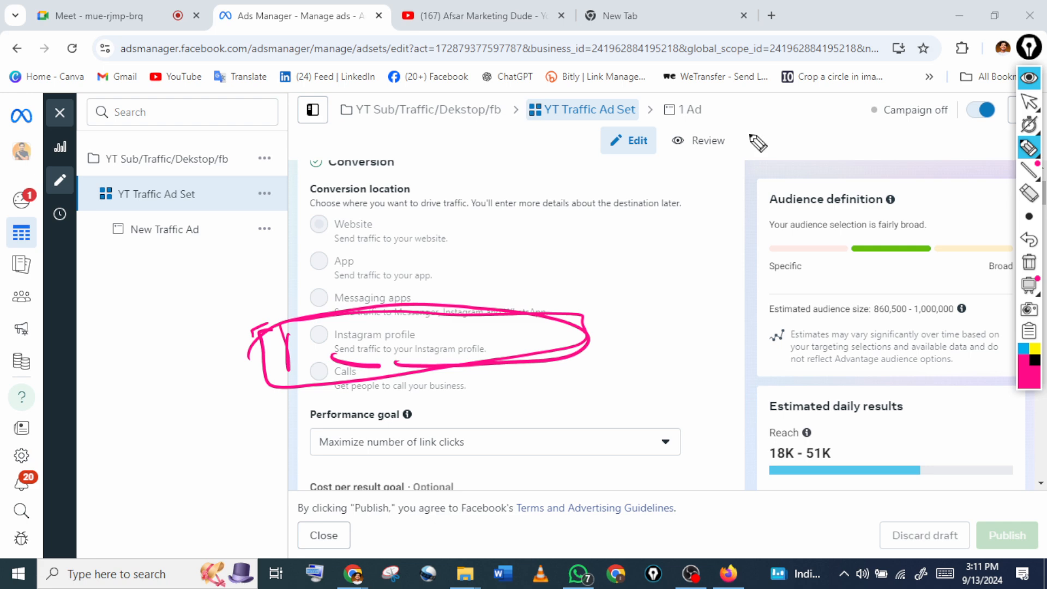
drag(740, 144, 739, 145)
drag(748, 158, 832, 141)
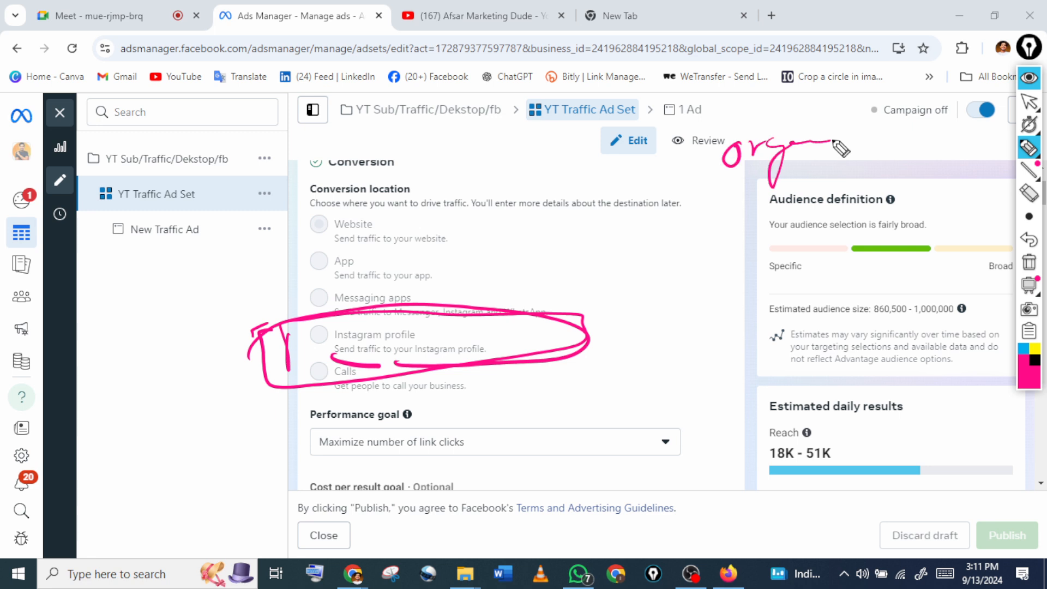
drag(833, 140, 884, 135)
click(865, 118)
drag(755, 182, 715, 197)
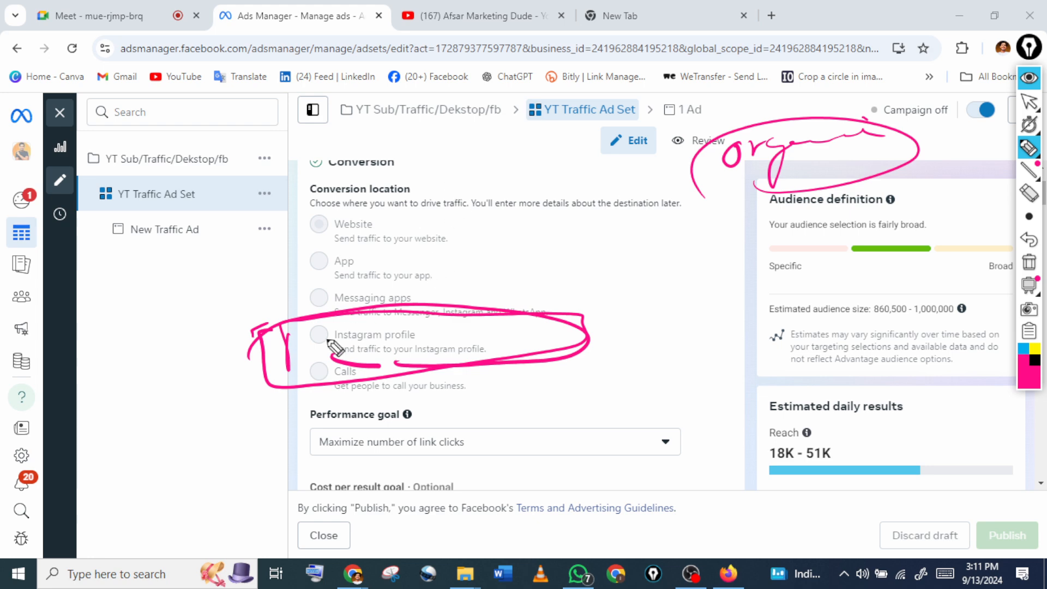
Step: Re-mark Instagram profile, note 'co', and write an underlined '50-60' beside estimated results
drag(267, 334, 266, 363)
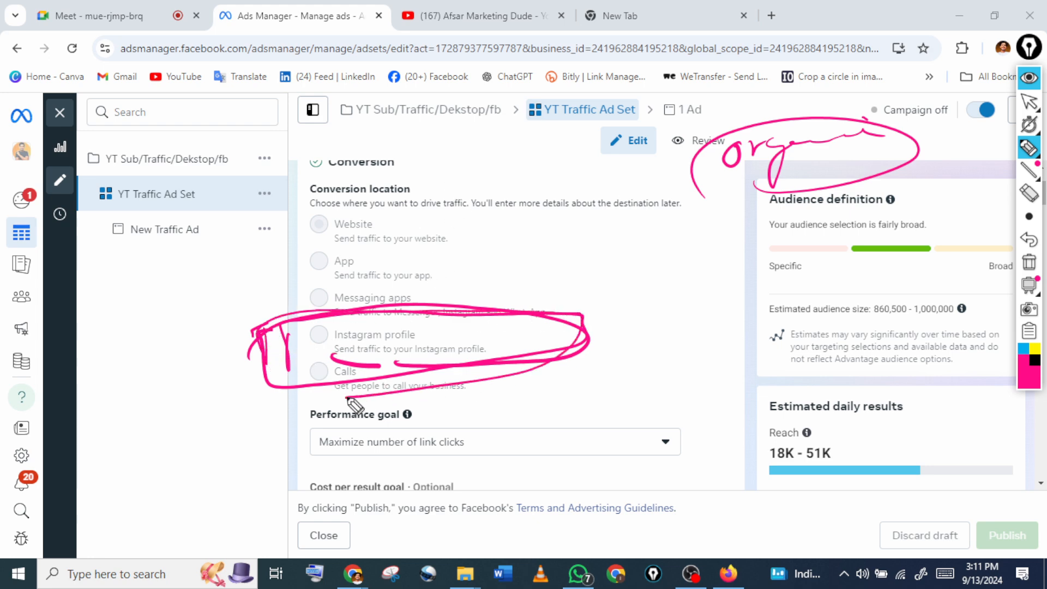
mouse_move(539, 258)
mouse_down()
mouse_move(638, 240)
mouse_move(659, 250)
mouse_move(707, 232)
mouse_up()
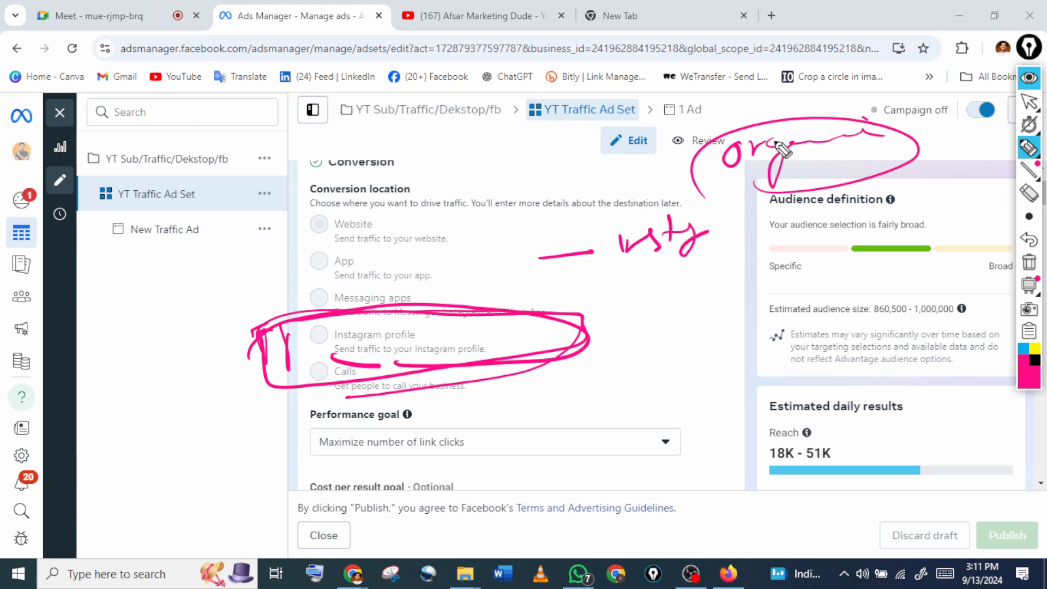
mouse_move(682, 312)
mouse_down()
mouse_move(676, 338)
mouse_move(794, 271)
mouse_up()
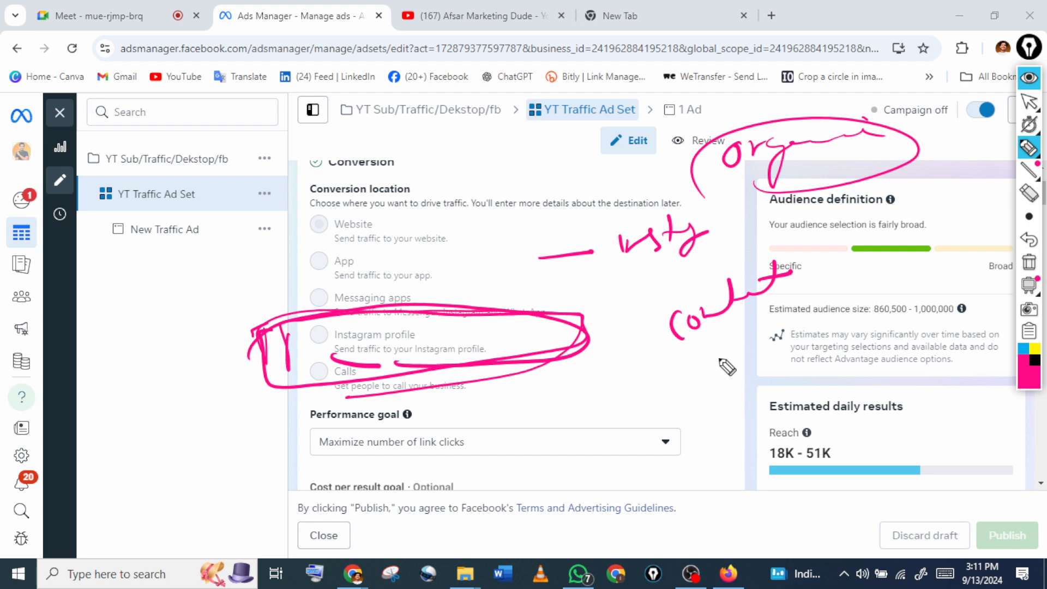
drag(267, 310, 269, 376)
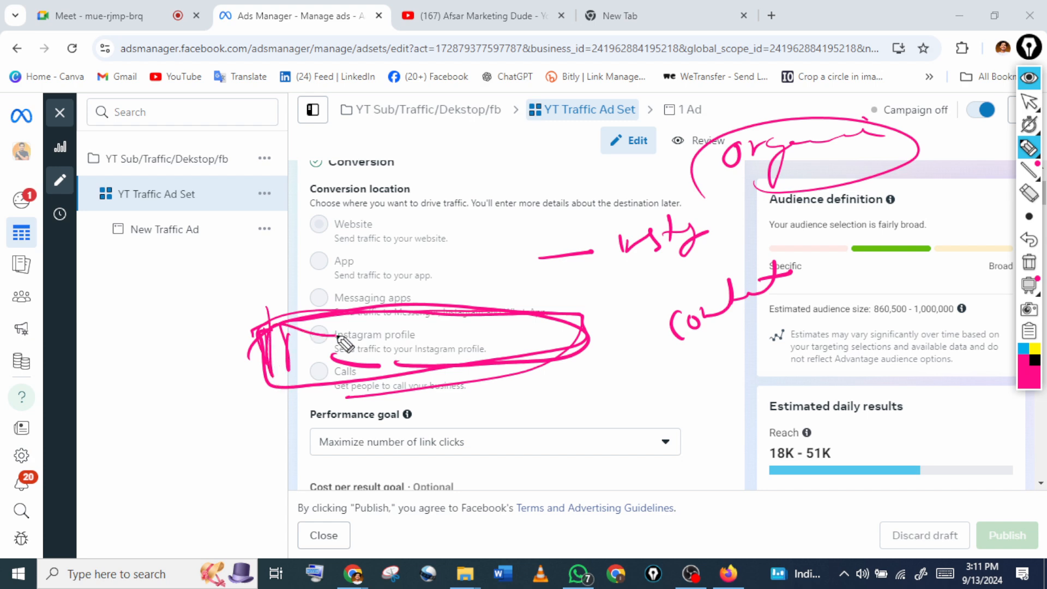
mouse_move(682, 381)
mouse_down()
mouse_move(668, 415)
mouse_move(700, 386)
mouse_move(785, 366)
mouse_up()
mouse_move(642, 401)
mouse_down()
mouse_move(634, 431)
mouse_move(606, 445)
mouse_up()
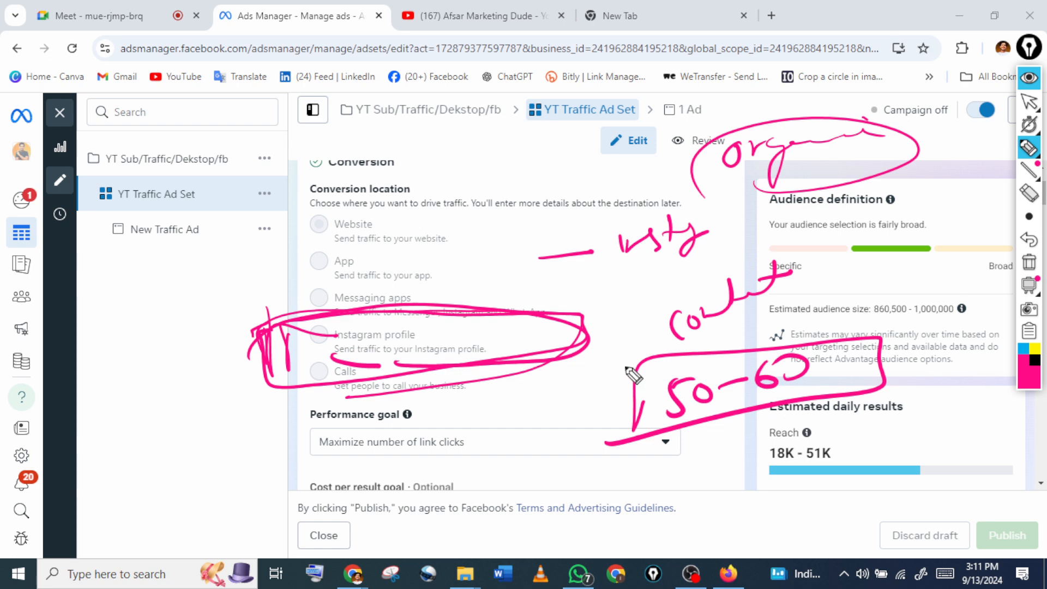
drag(627, 401, 582, 402)
Step: Erase the ink and switch back to the course outline PDF
click(1029, 101)
click(1029, 264)
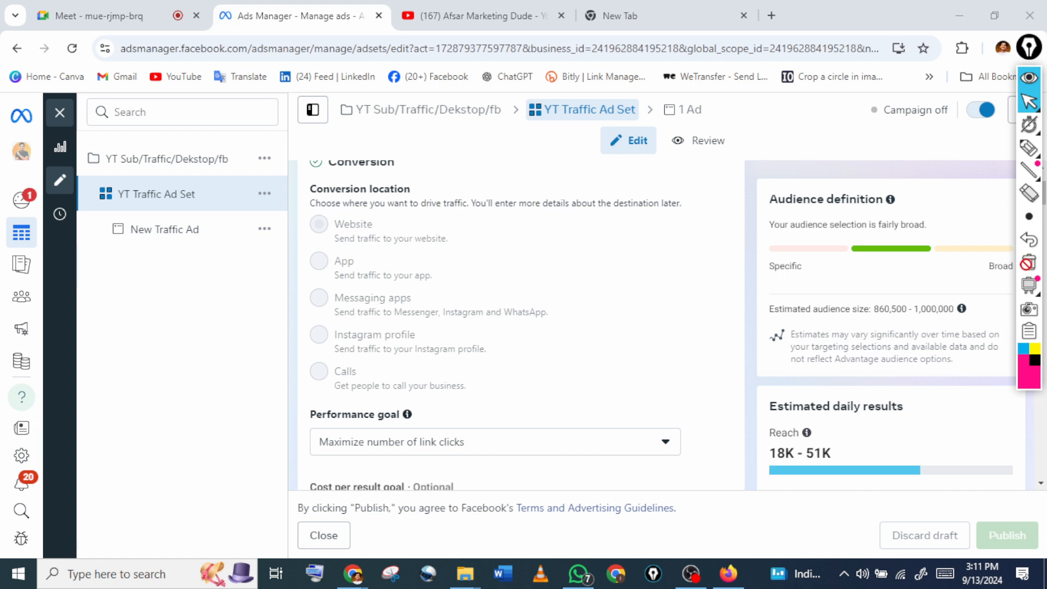
click(1028, 148)
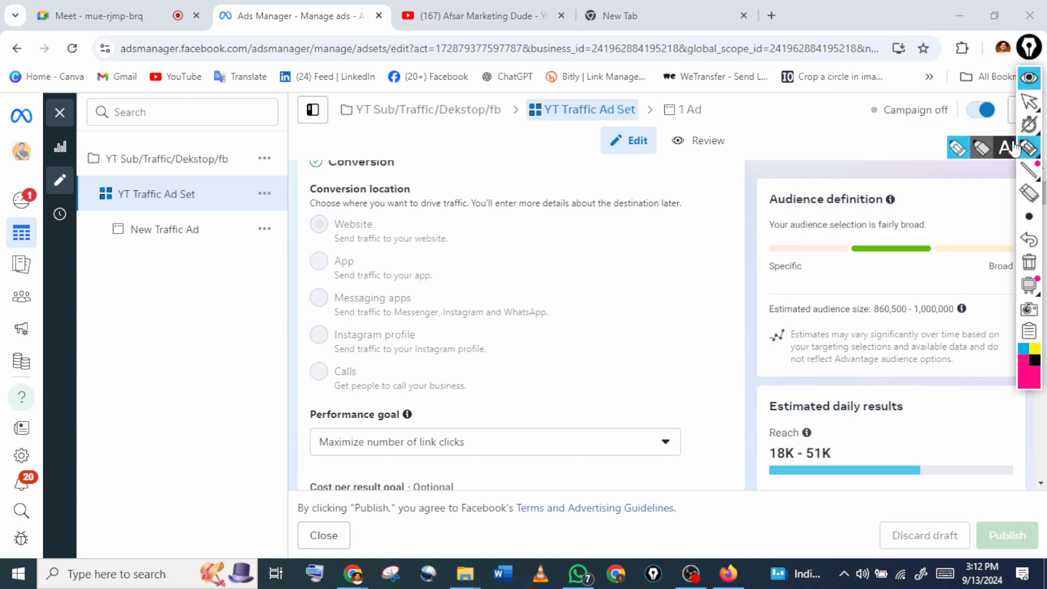
click(1035, 105)
click(730, 572)
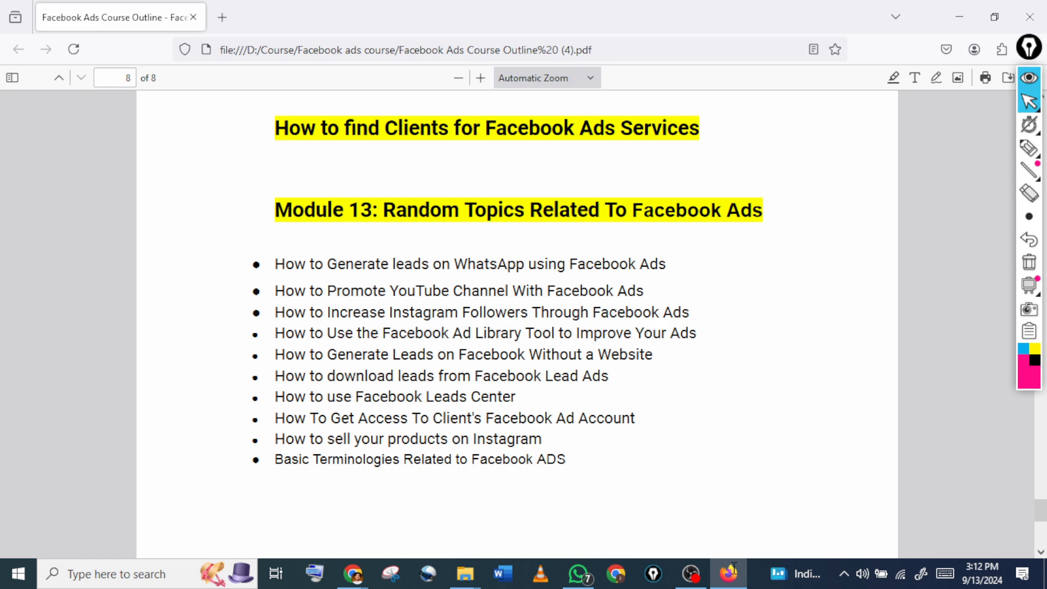
Step: Annotate Module 13: underline Random and Related, box Instagram Followers, write 'Bus' beside the list
click(1029, 149)
mouse_move(760, 249)
mouse_down()
mouse_move(771, 267)
mouse_move(755, 278)
mouse_up()
drag(784, 255, 835, 219)
drag(857, 228, 858, 244)
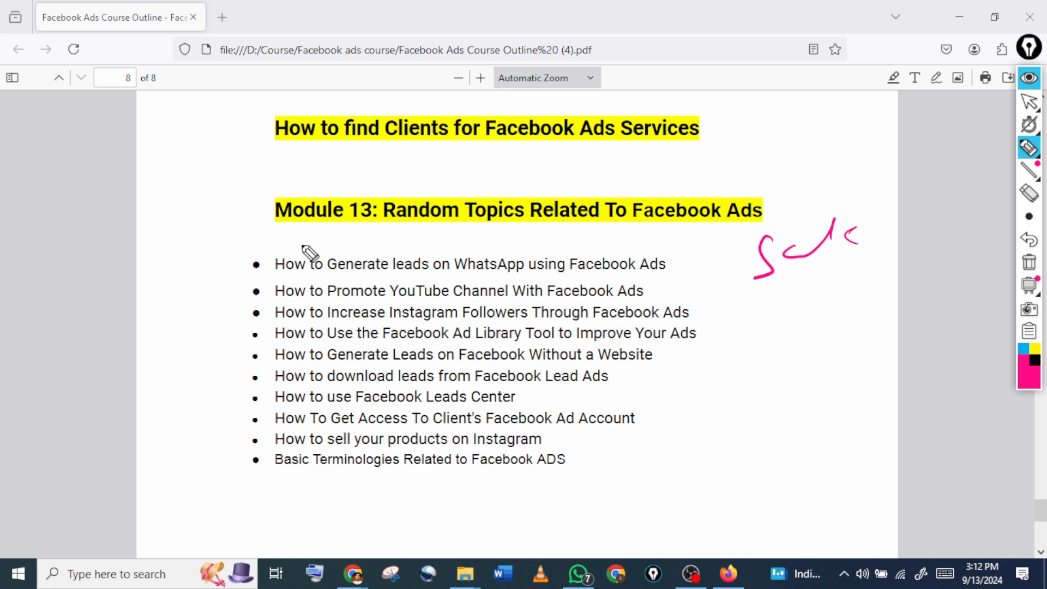
drag(383, 234, 469, 229)
drag(541, 236, 773, 235)
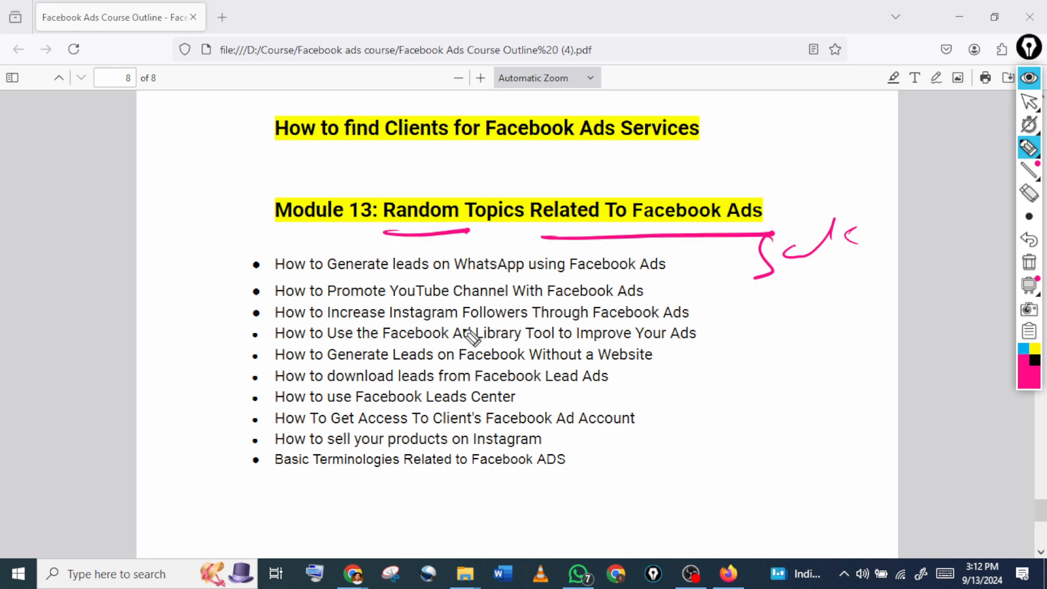
drag(394, 322, 540, 310)
mouse_move(318, 331)
mouse_down()
mouse_move(320, 321)
mouse_move(678, 306)
mouse_move(693, 319)
mouse_move(289, 330)
mouse_up()
mouse_move(755, 319)
mouse_down()
mouse_move(765, 333)
mouse_move(823, 315)
mouse_up()
mouse_move(757, 392)
mouse_down()
mouse_move(757, 409)
mouse_move(874, 352)
mouse_up()
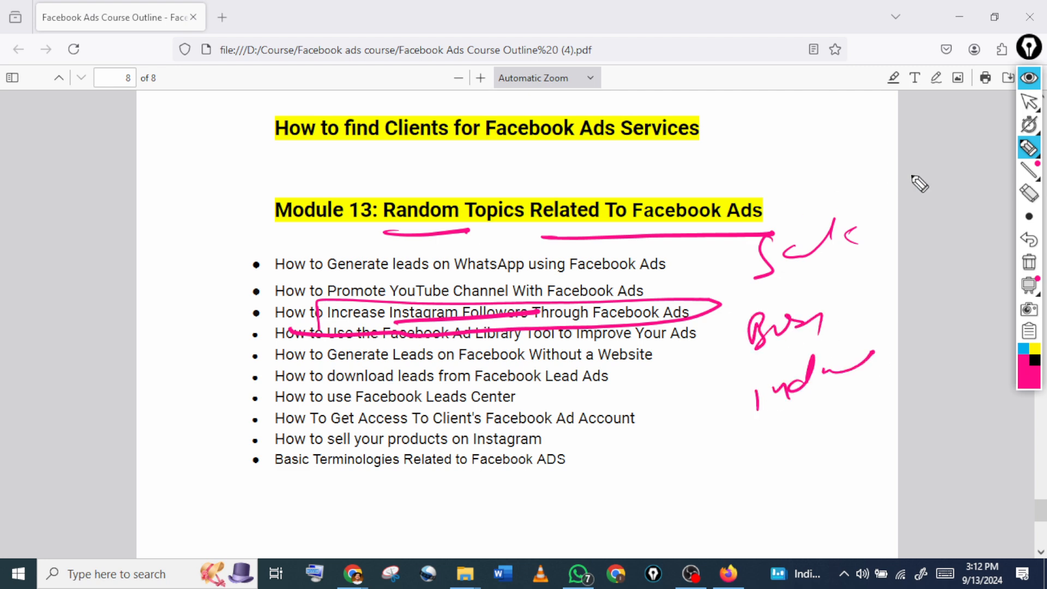
Step: Clear all the ink from the outline page
click(1029, 100)
click(1030, 262)
click(1030, 147)
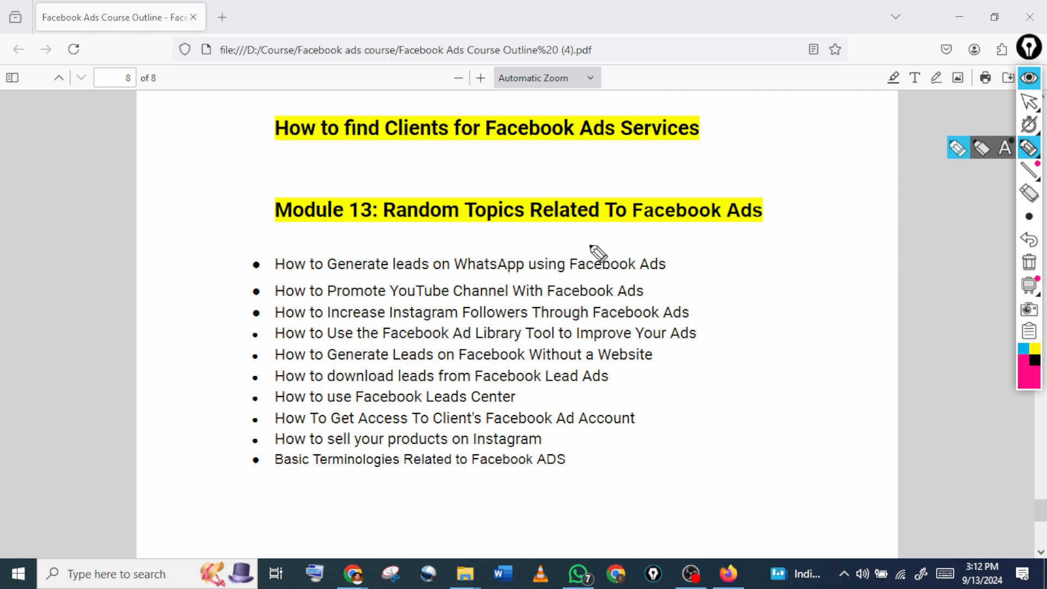
click(1030, 101)
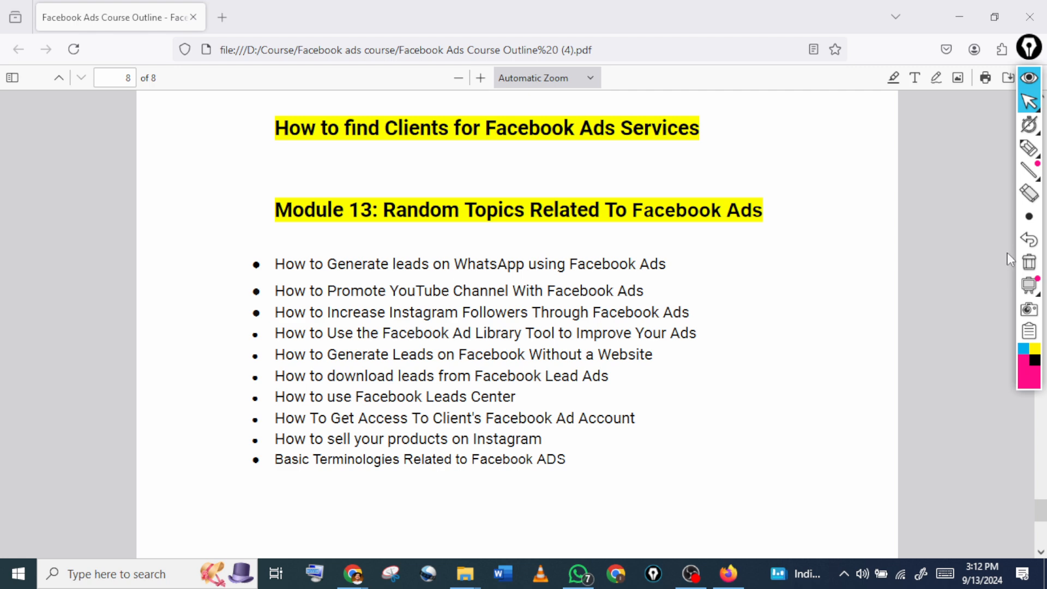
Step: Underline the Facebook Ad Library Tool topic, add side notes, then clear all annotations
mouse_move(1029, 148)
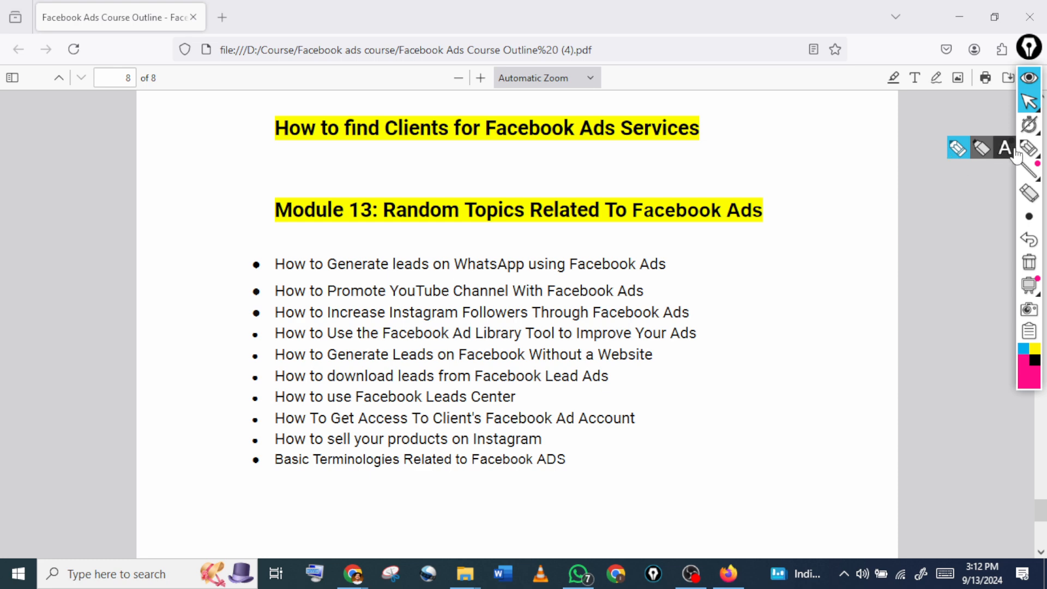
click(1029, 147)
drag(423, 342, 664, 336)
mouse_move(745, 243)
mouse_down()
mouse_move(742, 278)
mouse_move(788, 257)
mouse_move(817, 263)
mouse_up()
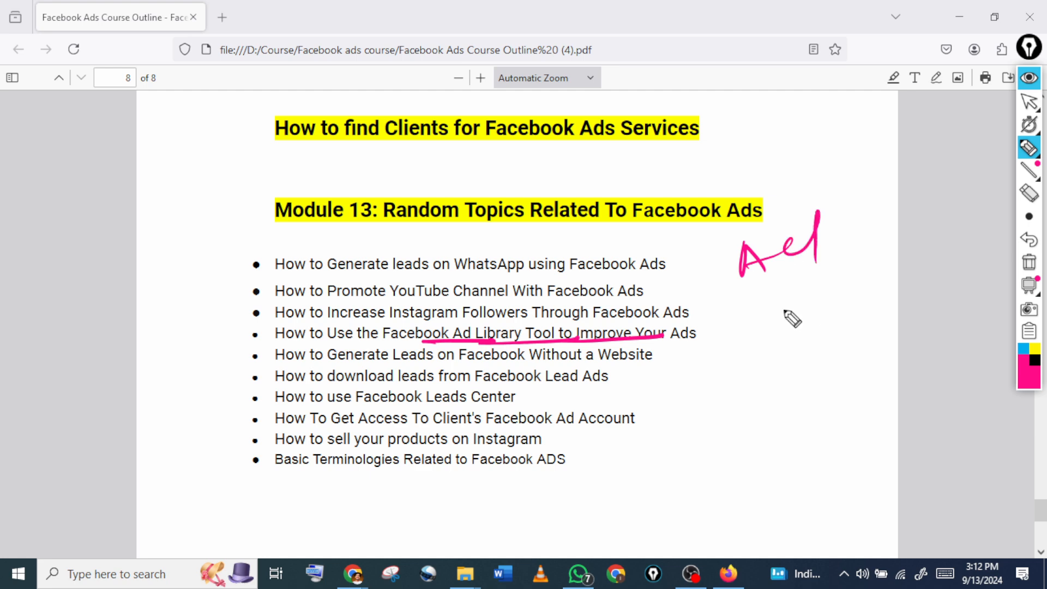
drag(784, 300, 770, 334)
drag(800, 322, 901, 297)
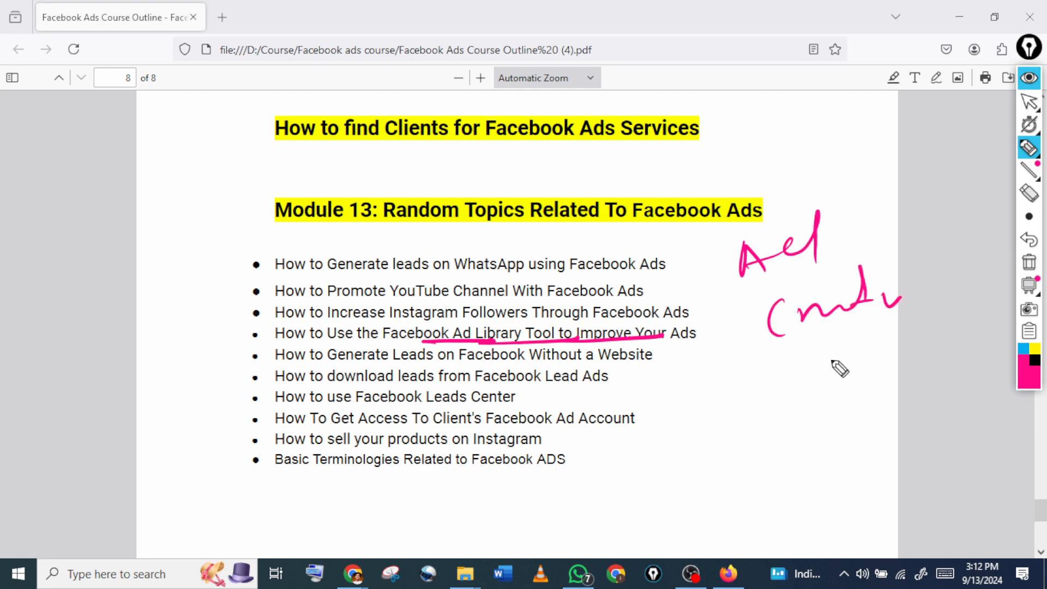
click(1029, 263)
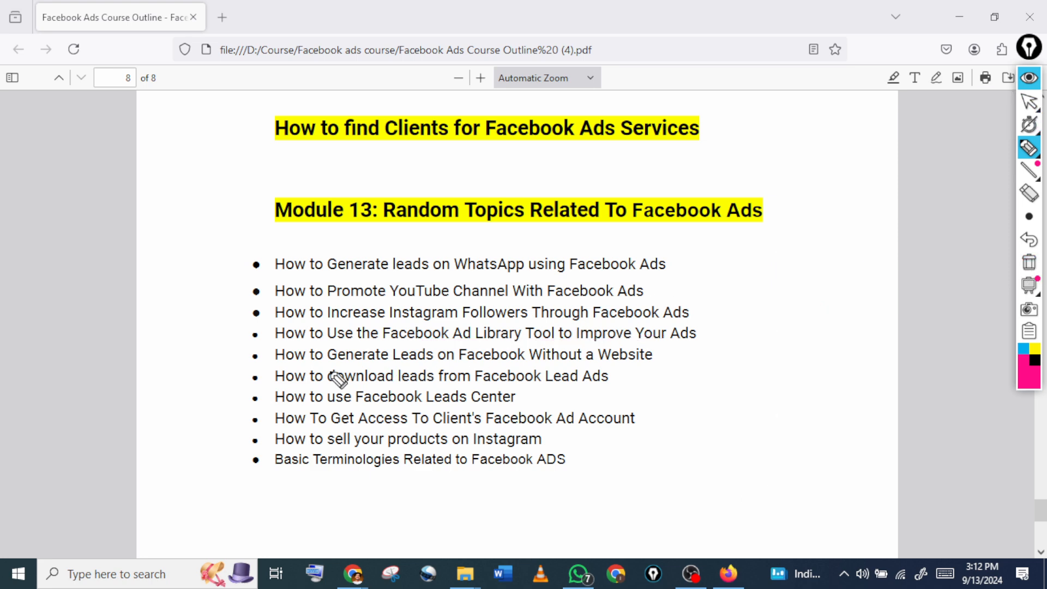
drag(489, 402, 491, 352)
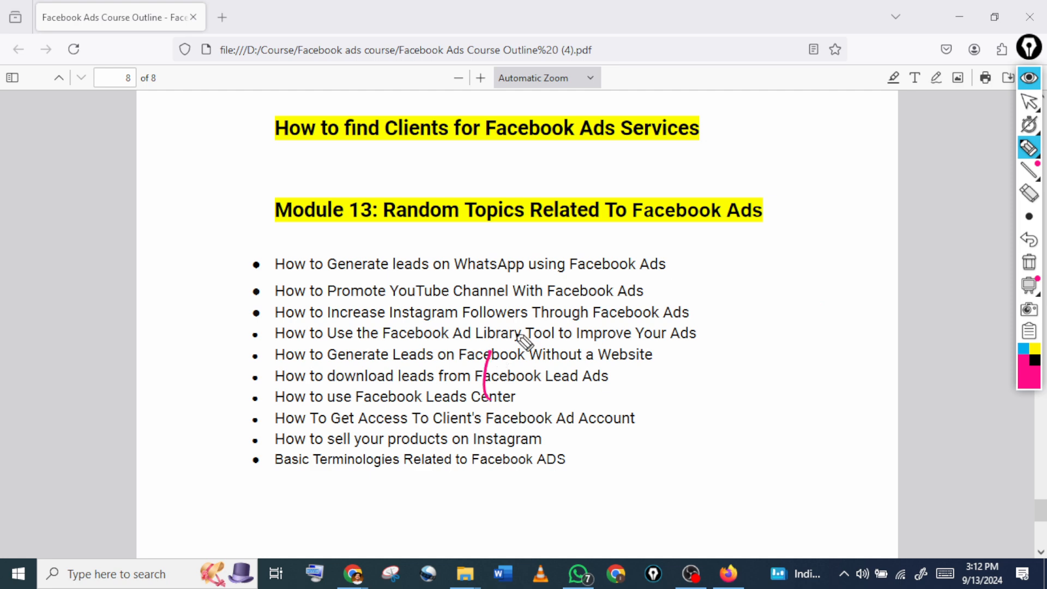
click(1029, 100)
click(1030, 262)
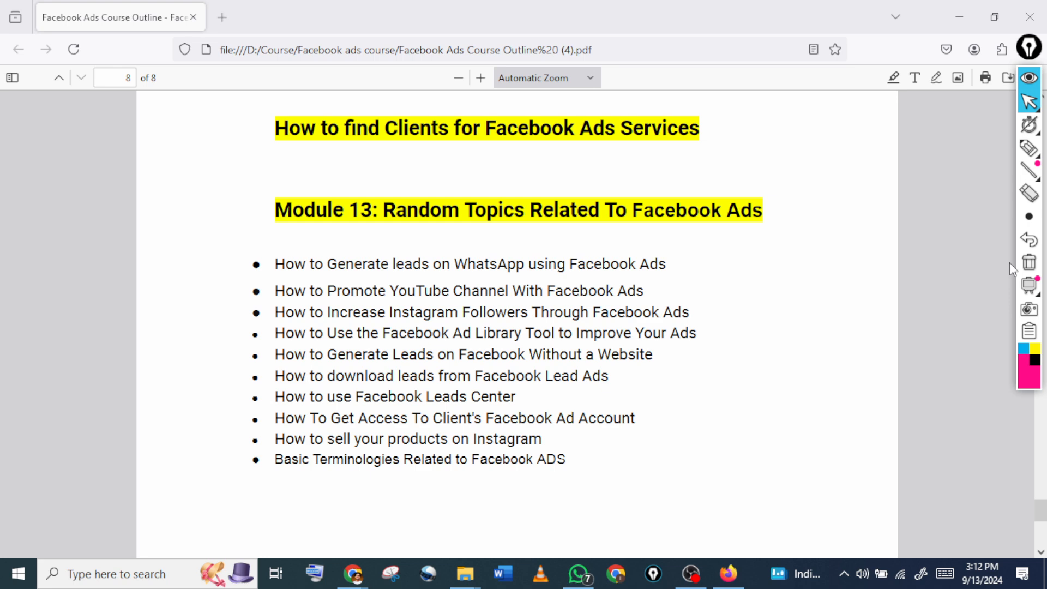
click(1029, 153)
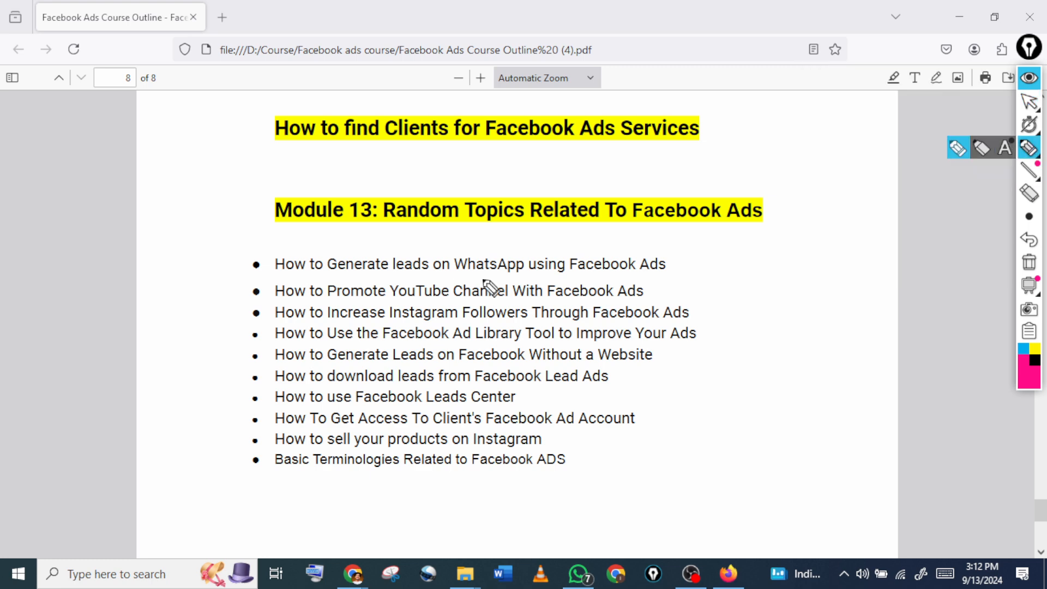
drag(434, 345, 536, 342)
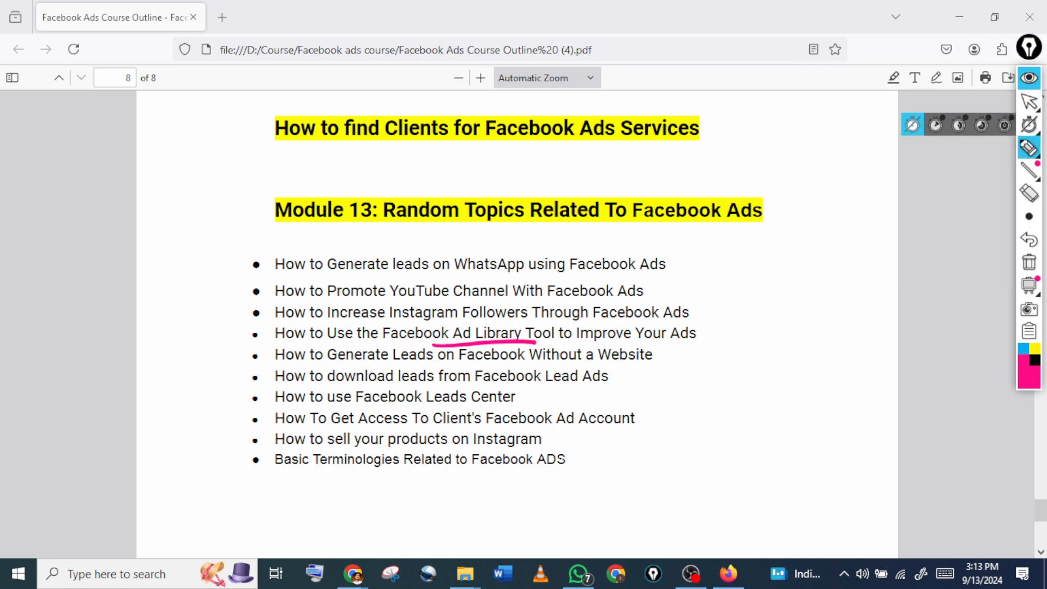
click(1028, 262)
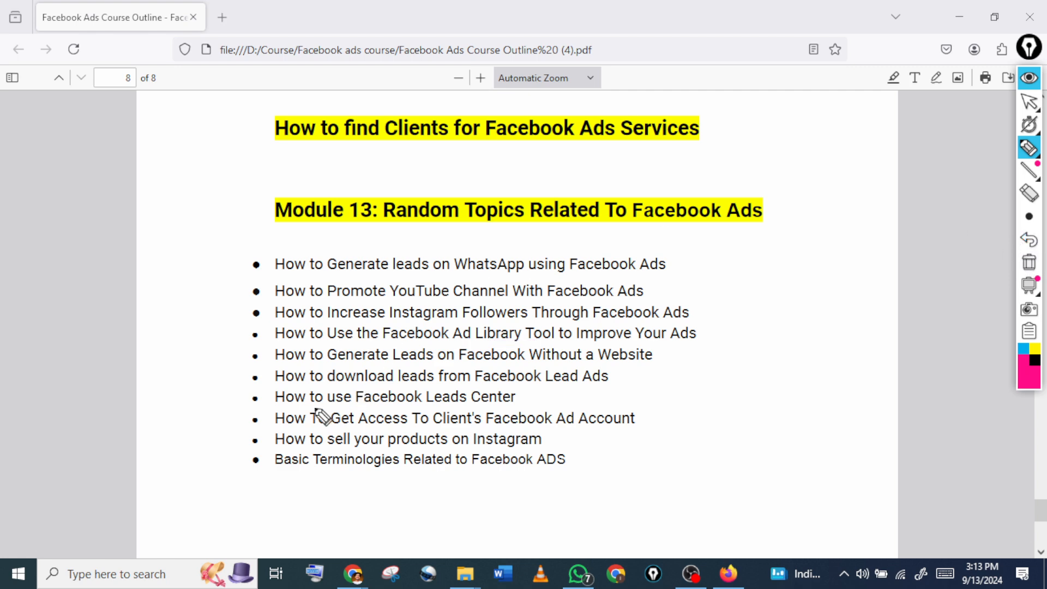
mouse_move(1026, 147)
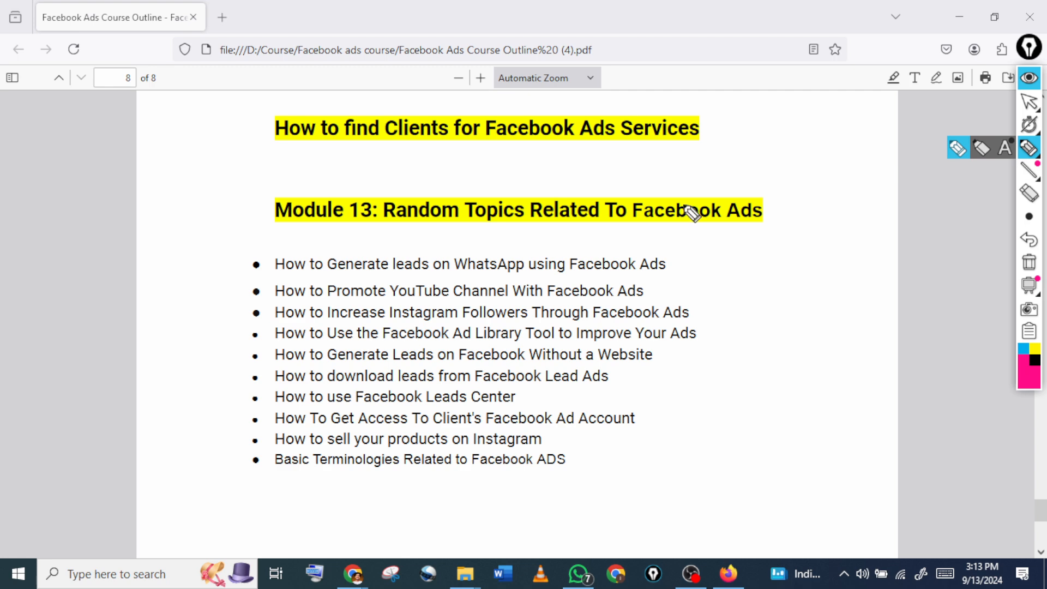
click(1029, 101)
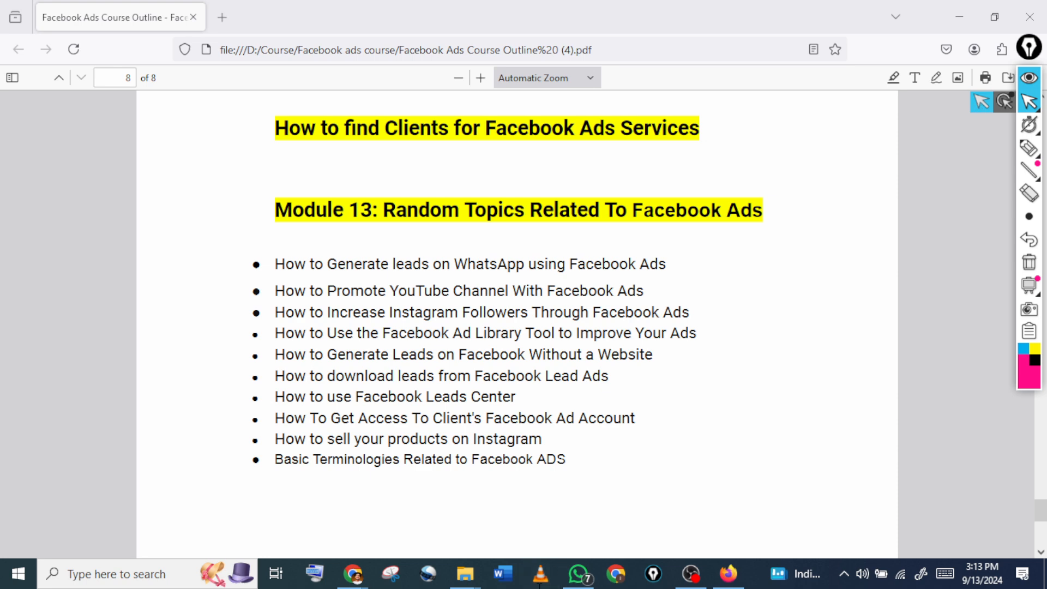
click(1025, 153)
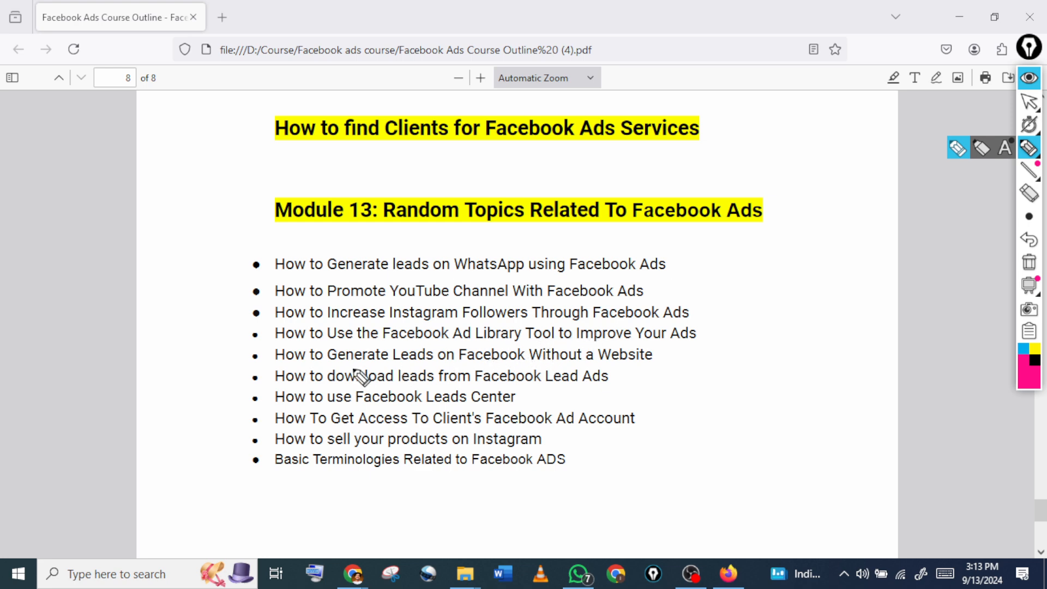
mouse_move(329, 388)
mouse_down()
mouse_move(603, 408)
mouse_move(487, 358)
mouse_move(330, 375)
mouse_up()
mouse_move(748, 353)
mouse_down()
mouse_move(743, 392)
mouse_move(767, 348)
mouse_move(786, 367)
mouse_up()
drag(783, 364, 831, 337)
mouse_move(721, 419)
mouse_down()
mouse_move(804, 290)
mouse_move(708, 398)
mouse_up()
mouse_move(328, 376)
mouse_down()
mouse_move(349, 365)
mouse_move(649, 375)
mouse_move(327, 401)
mouse_move(303, 374)
mouse_up()
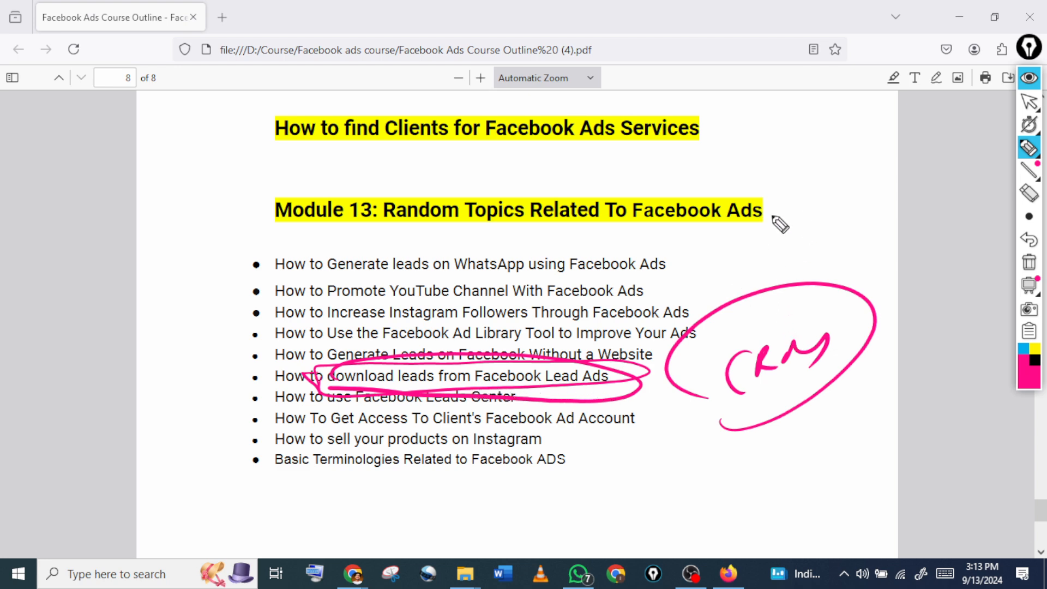
drag(811, 187, 833, 188)
drag(853, 168, 860, 189)
mouse_move(809, 213)
mouse_down()
mouse_move(794, 187)
mouse_move(828, 262)
mouse_up()
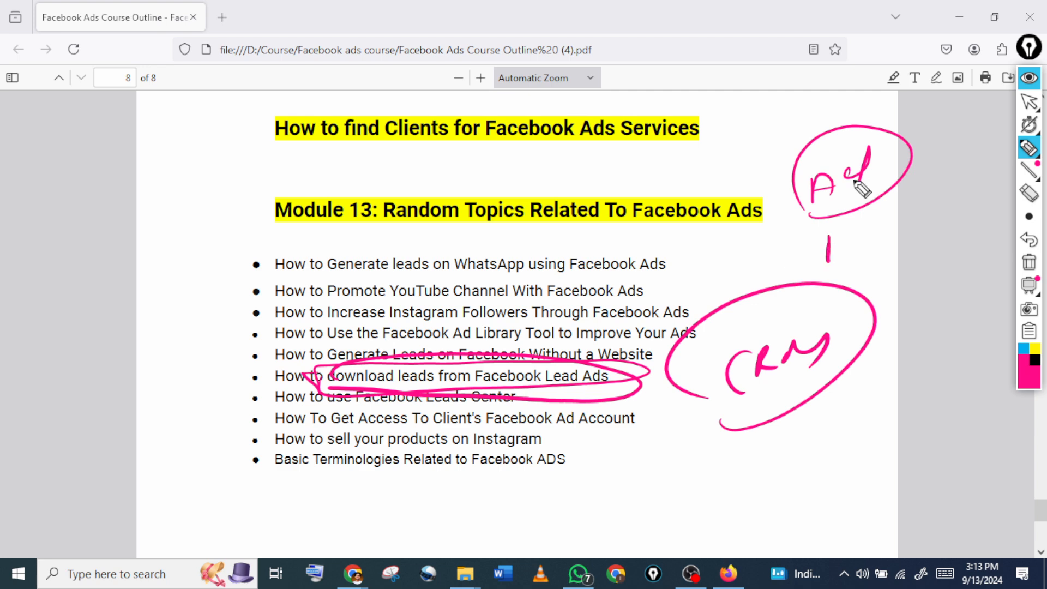
click(1029, 102)
Step: Underline and loop the Facebook Leads Center topic, wipe the ink, and return to Ads Manager
click(1029, 263)
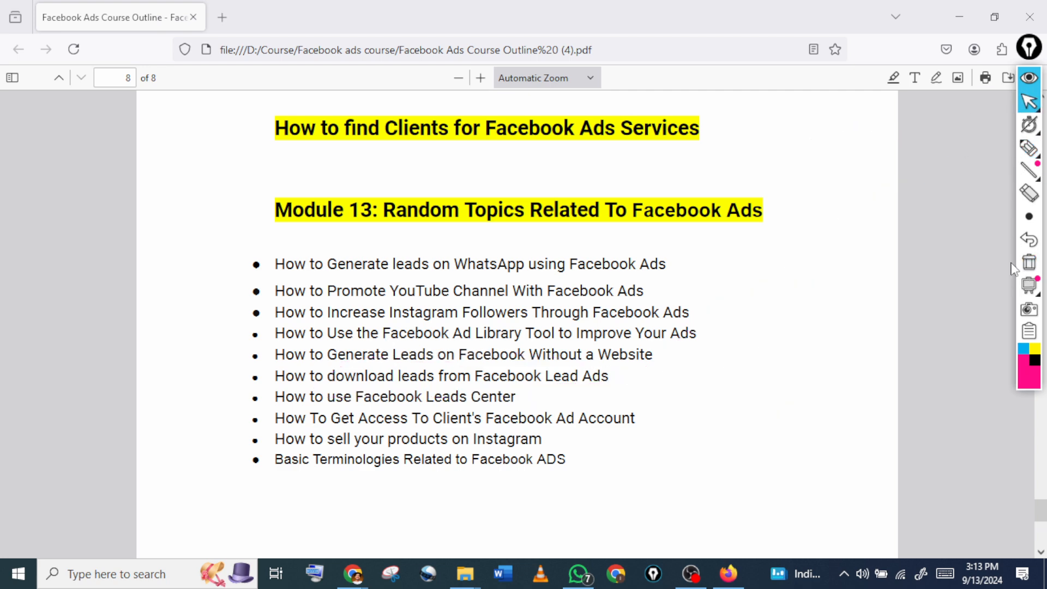
click(1030, 147)
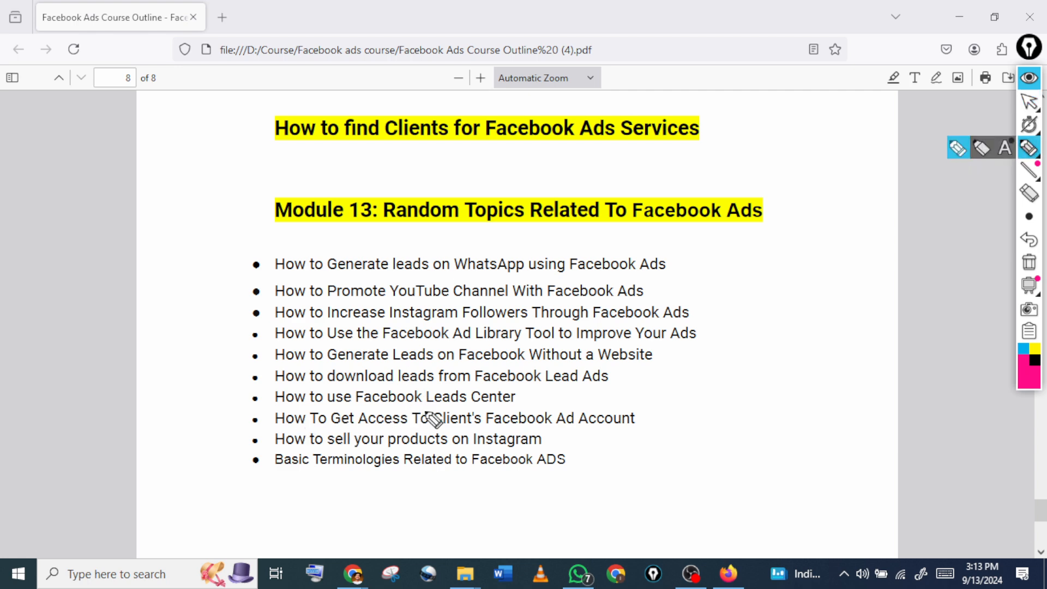
drag(303, 407, 464, 406)
drag(308, 406, 523, 406)
mouse_move(303, 409)
mouse_down()
mouse_move(371, 385)
mouse_move(552, 389)
mouse_move(521, 395)
mouse_up()
click(1029, 101)
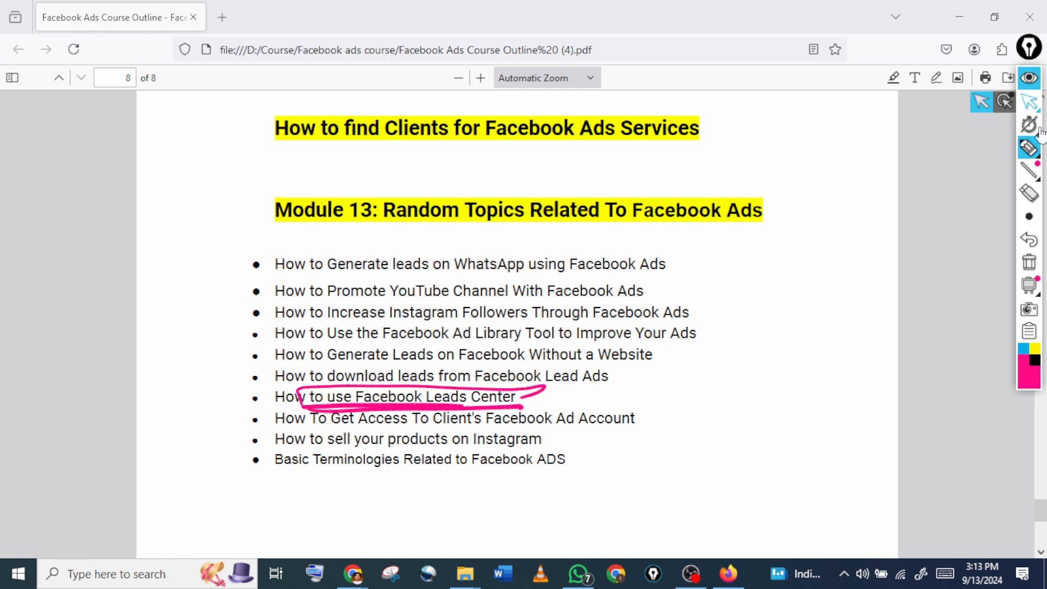
click(1029, 262)
mouse_move(369, 580)
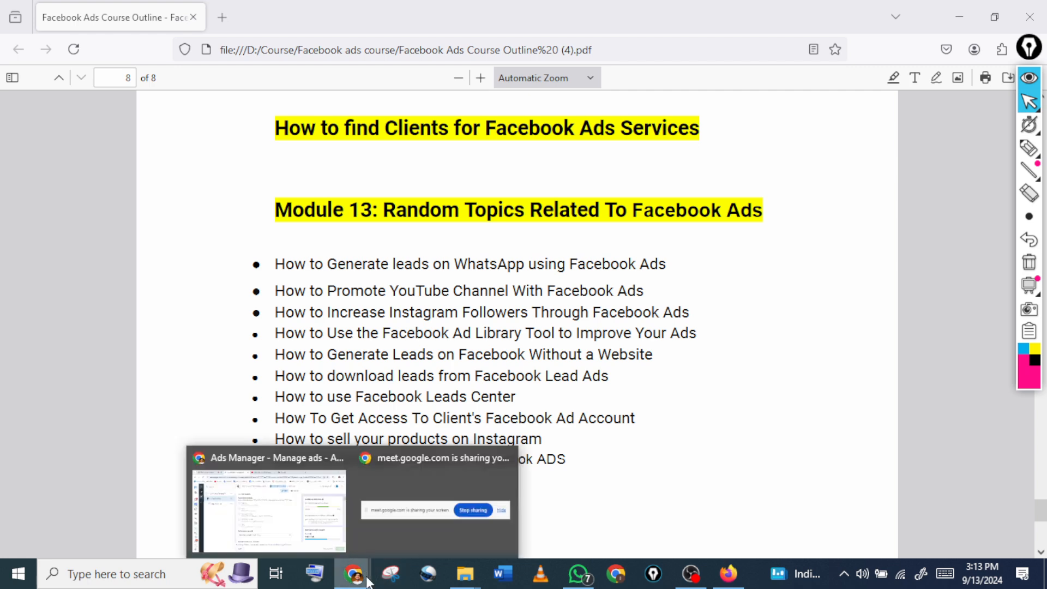
click(322, 528)
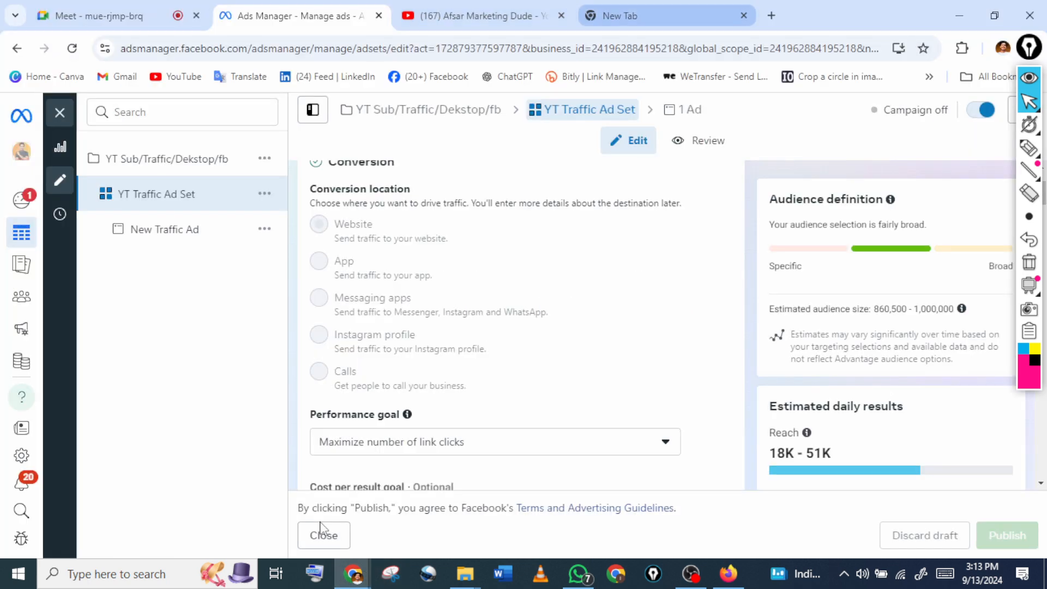
Step: Load the Facebook home feed from the bookmark in the empty new Chrome tab
click(618, 17)
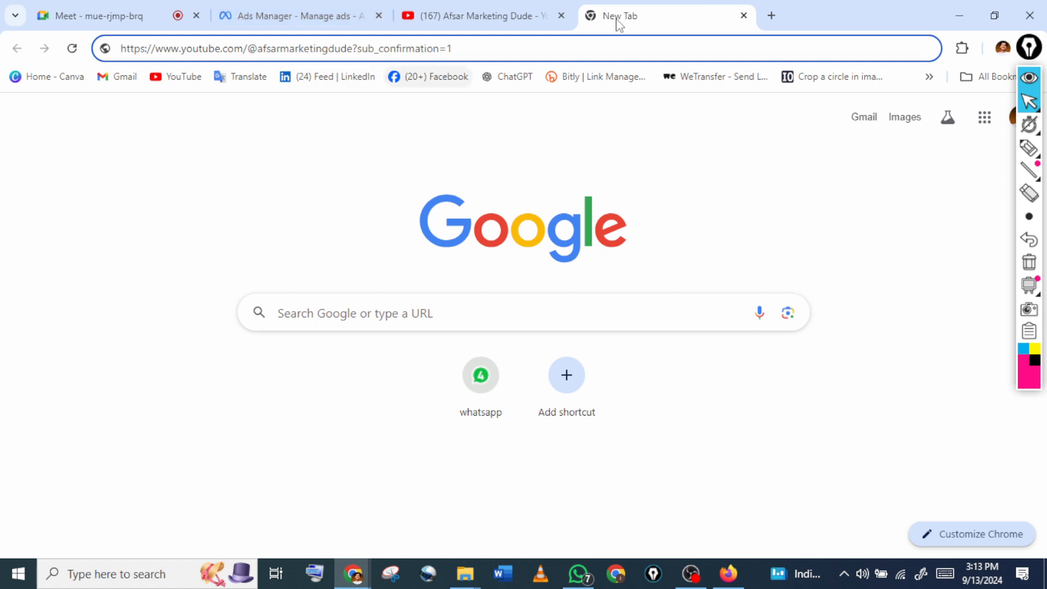
click(429, 76)
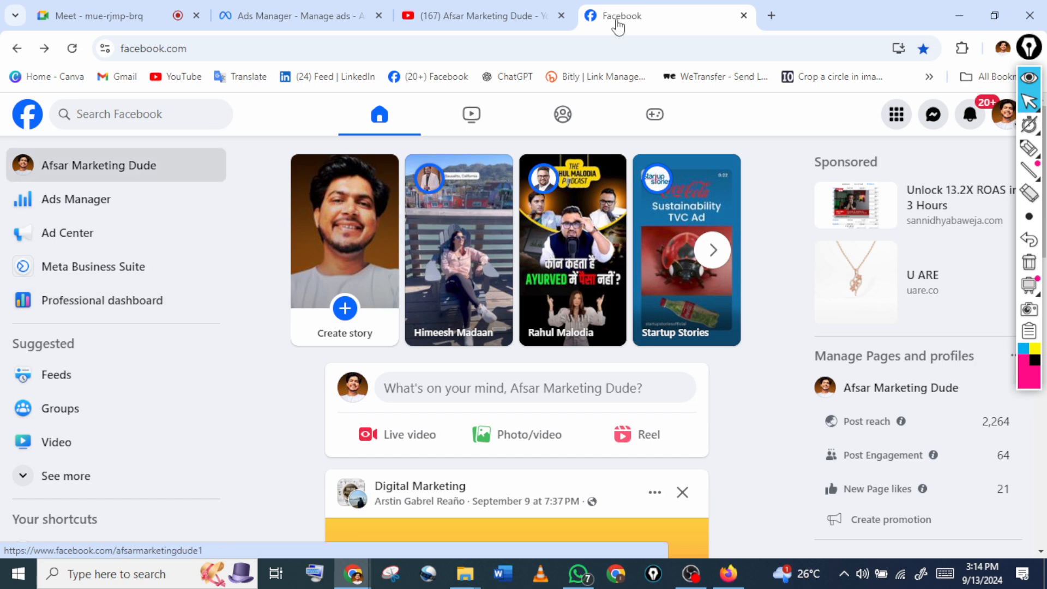
Step: Go to the business page's profile and open Leads Center in its own tab
click(99, 165)
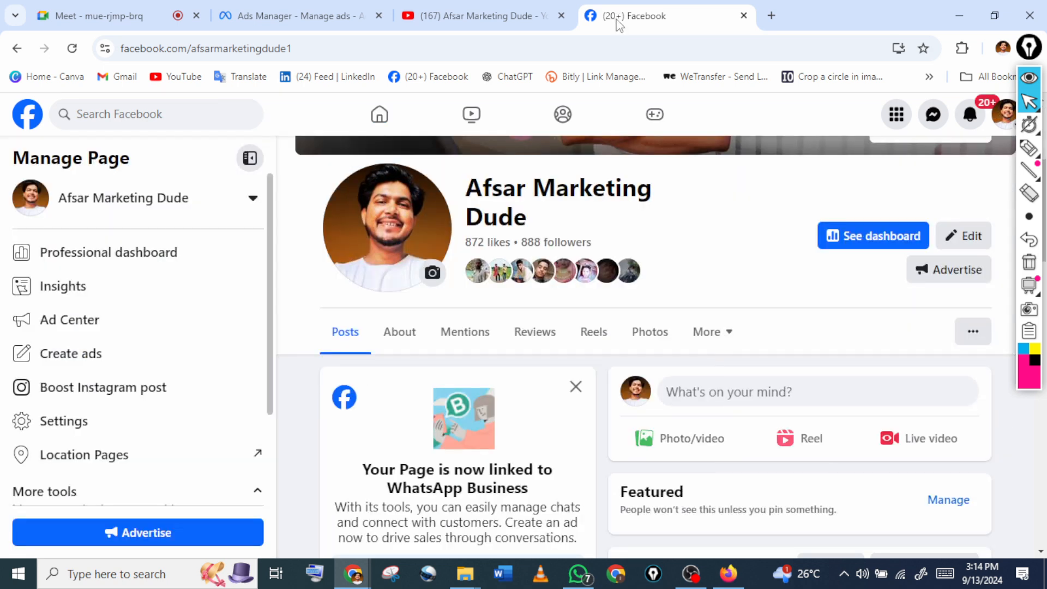
key(ctrl+t)
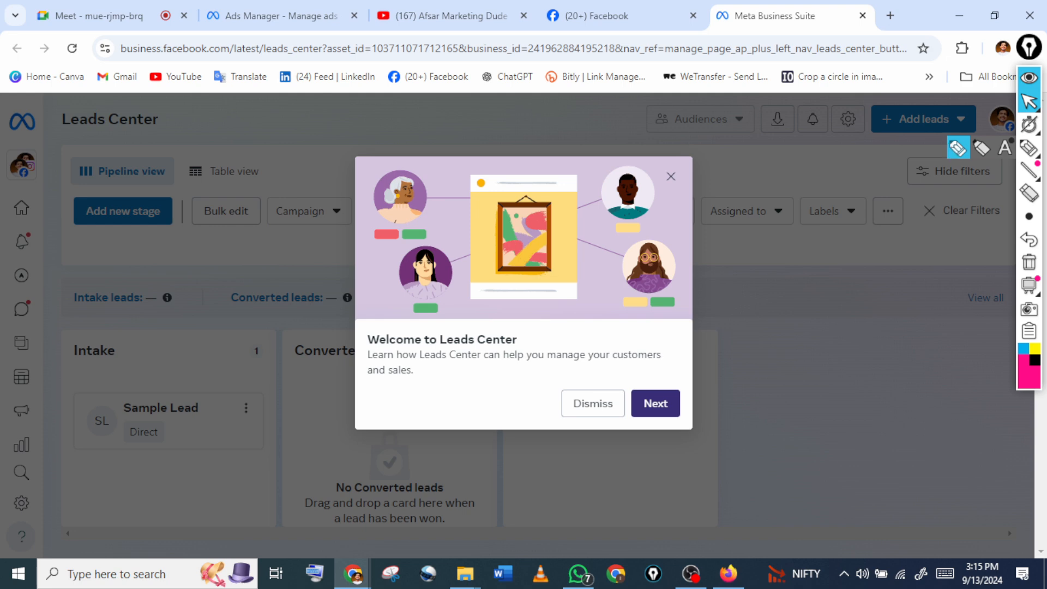
Step: Dismiss the Leads Center welcome message and tour tip, then reload the page
click(655, 404)
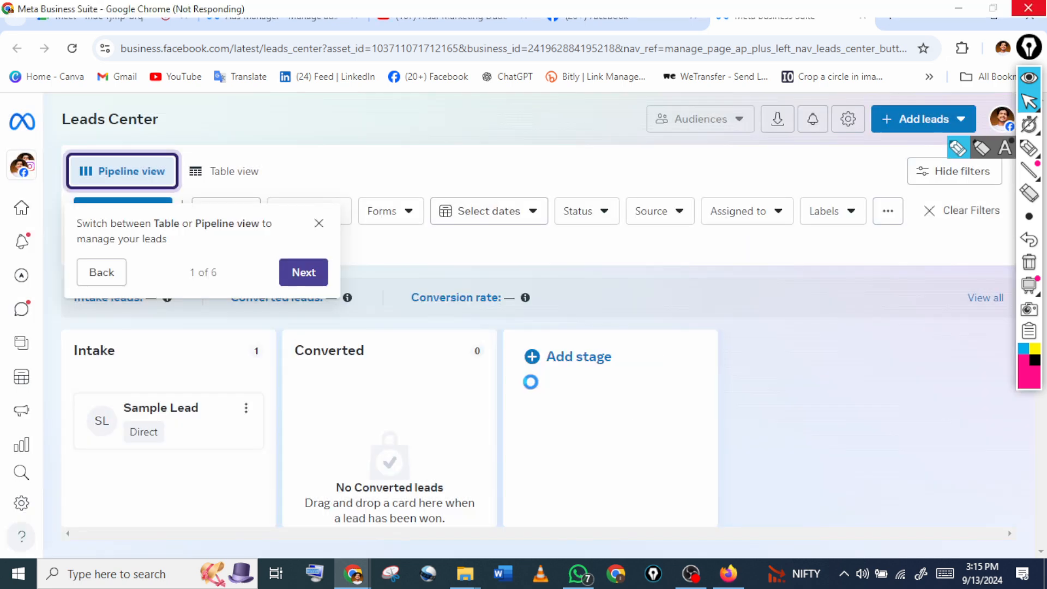
click(516, 208)
key(F5)
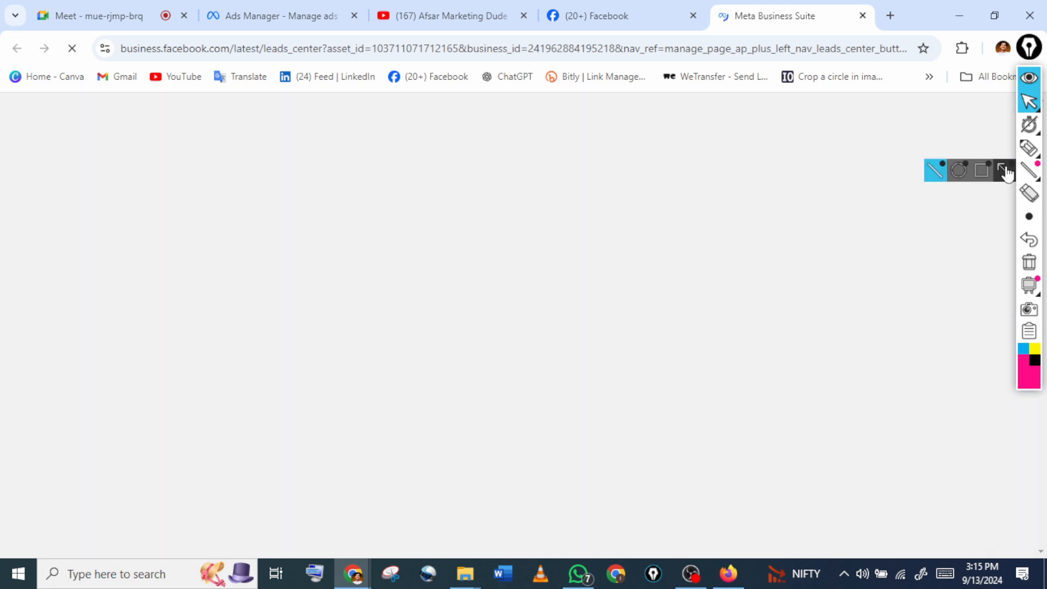
Step: Handwrite and circle 'lead' and 'CRM' above the pipeline board, then erase the notes
click(1029, 147)
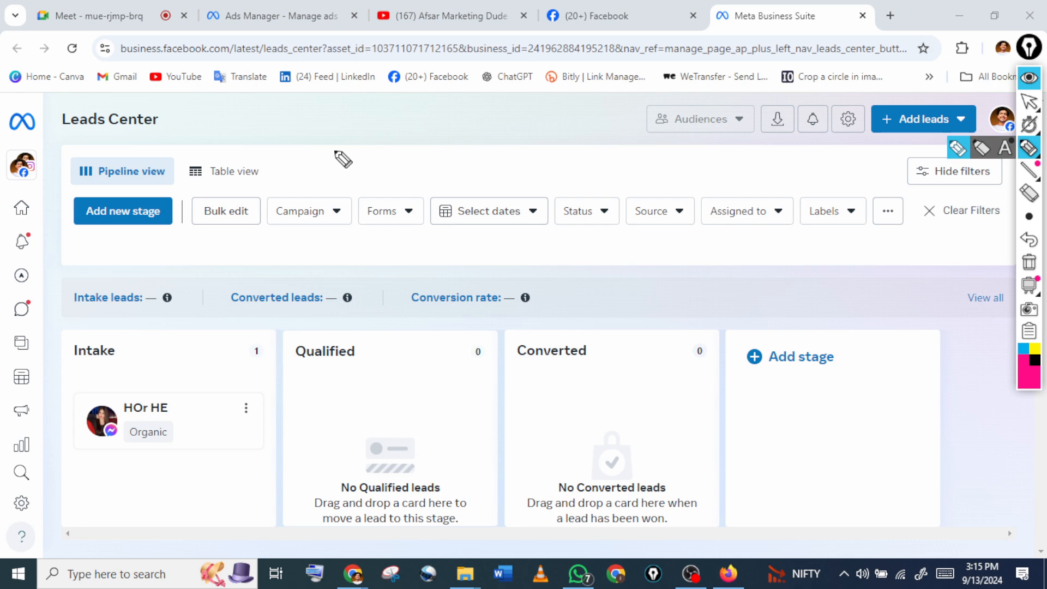
drag(352, 132, 461, 145)
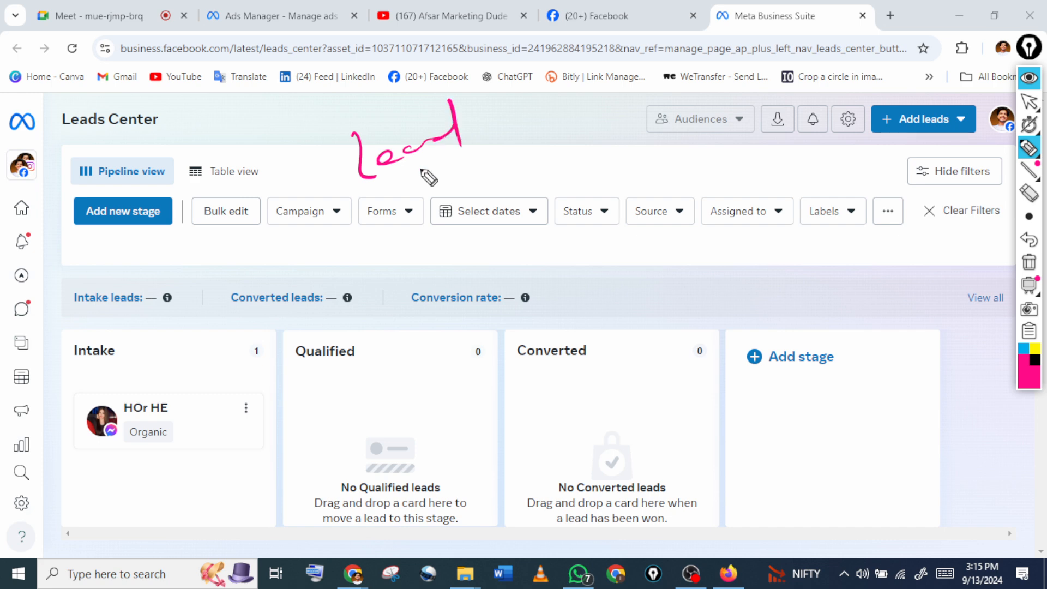
mouse_move(312, 209)
mouse_down()
mouse_move(404, 82)
mouse_move(331, 189)
mouse_up()
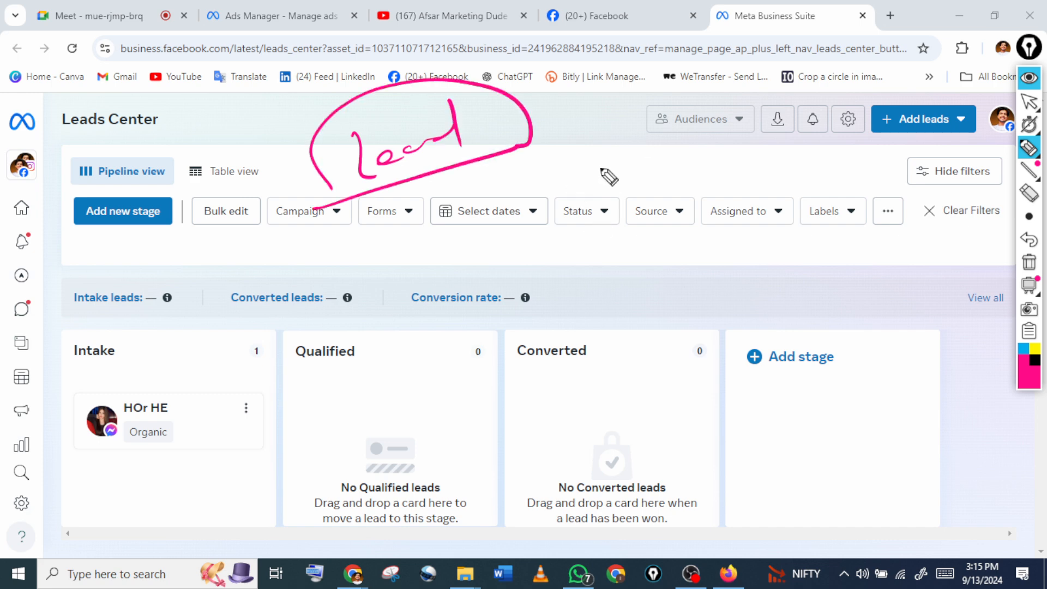
mouse_move(327, 200)
mouse_down()
mouse_move(416, 209)
mouse_move(510, 99)
mouse_move(265, 160)
mouse_up()
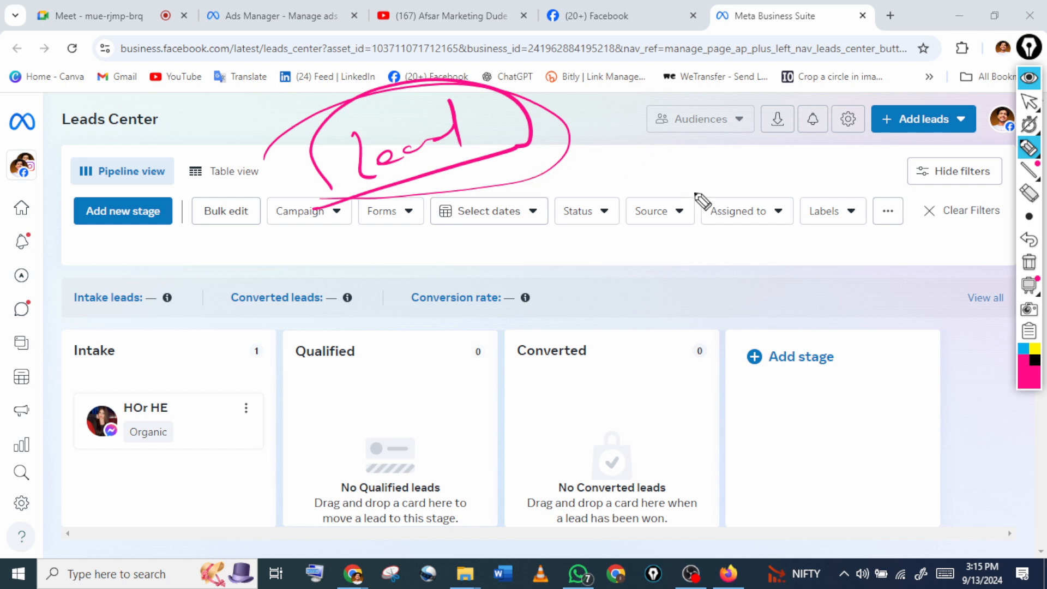
mouse_move(635, 159)
mouse_down()
mouse_move(666, 175)
mouse_move(603, 227)
mouse_move(499, 159)
mouse_move(656, 215)
mouse_up()
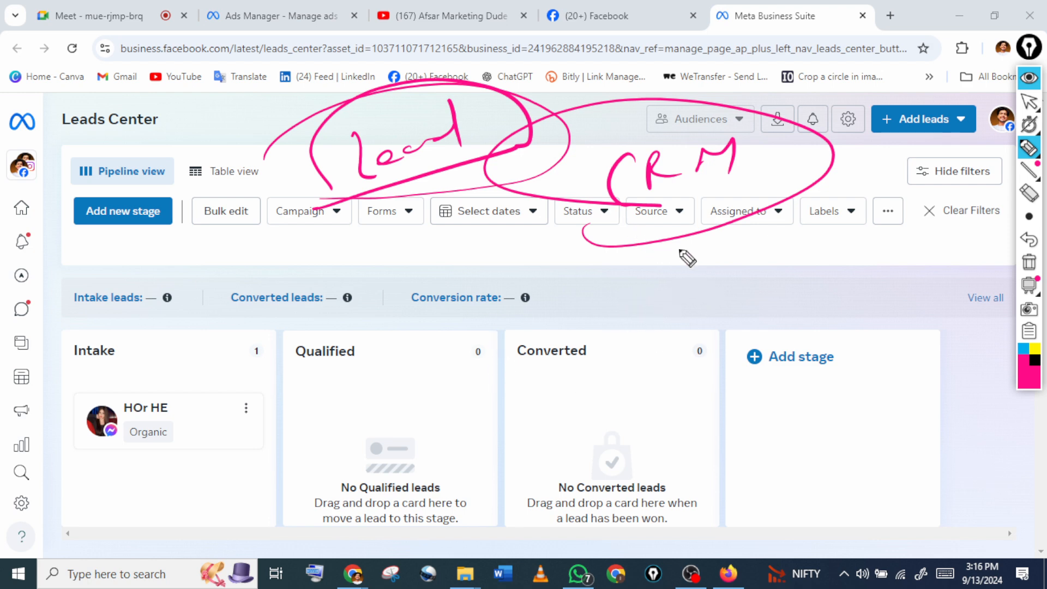
click(1029, 101)
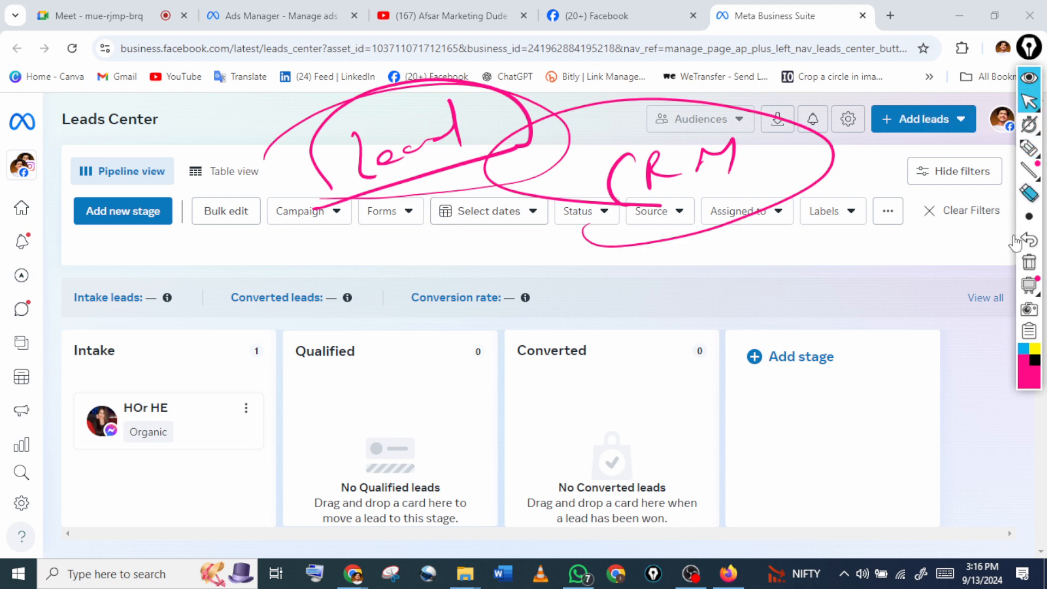
click(1028, 261)
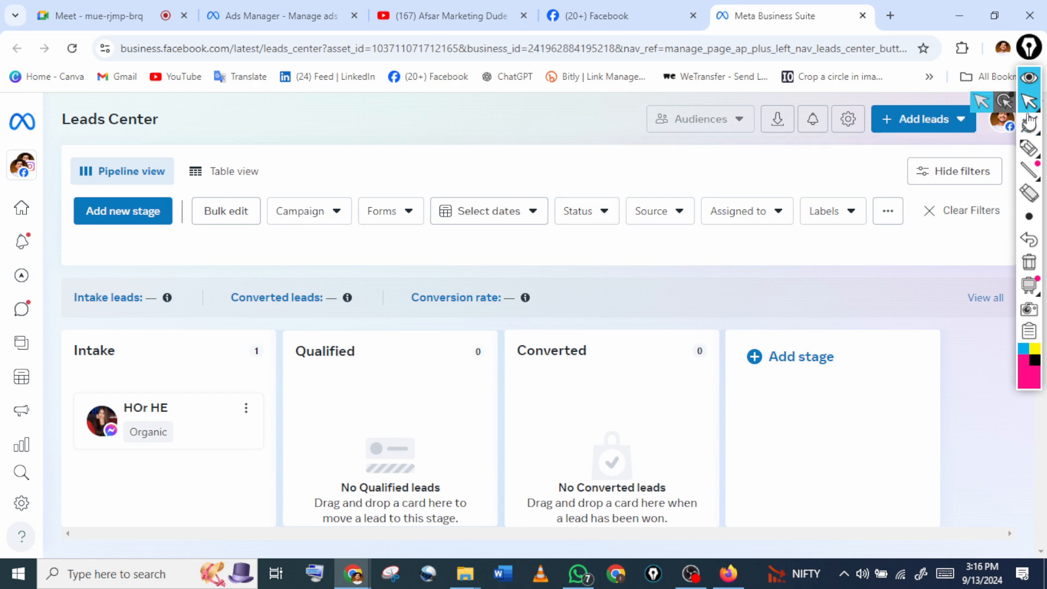
click(1029, 147)
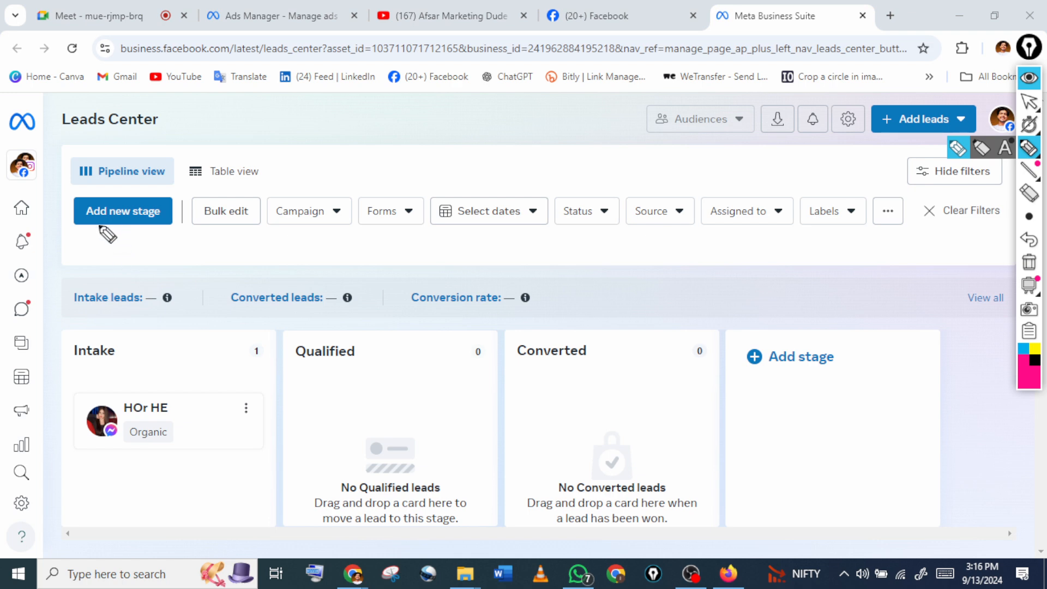
mouse_move(75, 307)
mouse_down()
mouse_move(63, 283)
mouse_move(74, 343)
mouse_up()
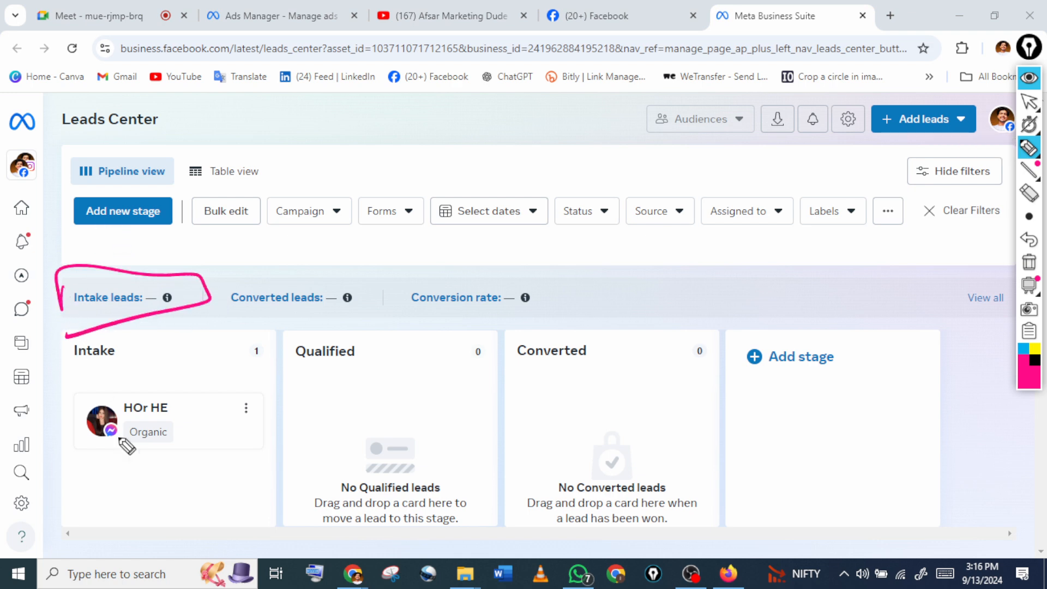
mouse_move(300, 367)
mouse_down()
mouse_move(344, 329)
mouse_move(297, 388)
mouse_move(267, 387)
mouse_up()
mouse_move(523, 372)
mouse_down()
mouse_move(533, 322)
mouse_move(551, 369)
mouse_move(517, 371)
mouse_up()
click(1029, 101)
click(1028, 262)
click(1029, 147)
mouse_move(226, 141)
mouse_down()
mouse_move(224, 170)
mouse_move(284, 151)
mouse_move(294, 133)
mouse_up()
drag(263, 86, 271, 105)
drag(385, 82, 413, 95)
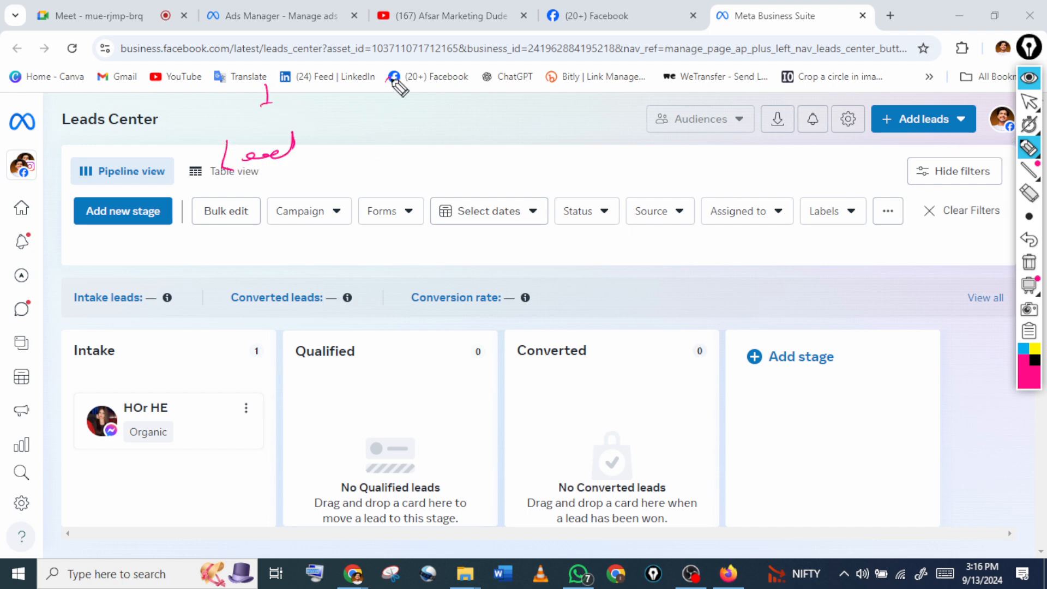
mouse_move(368, 132)
mouse_down()
mouse_move(358, 143)
mouse_move(399, 142)
mouse_up()
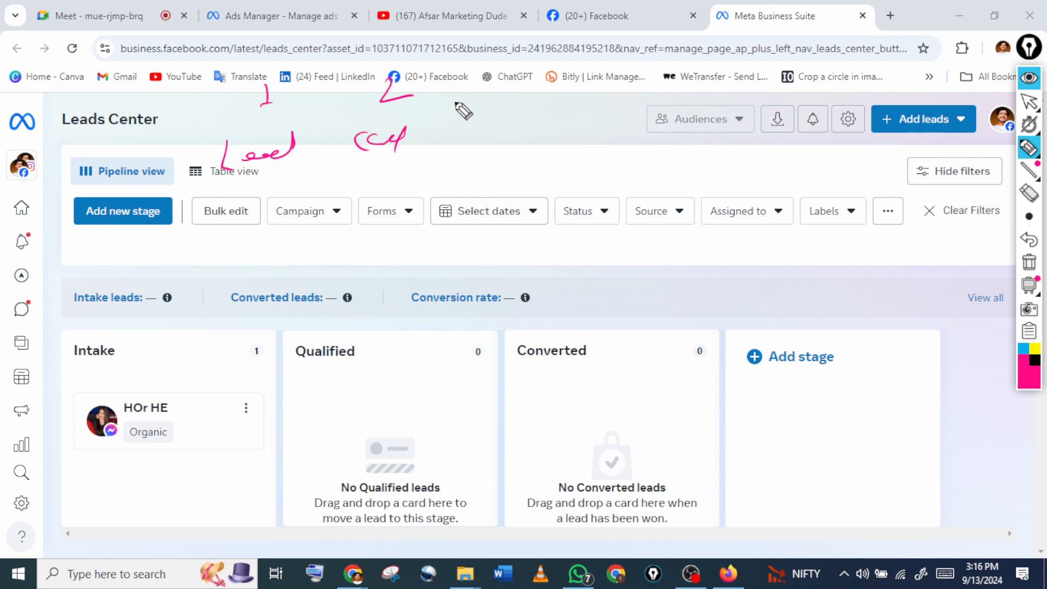
drag(509, 69, 506, 94)
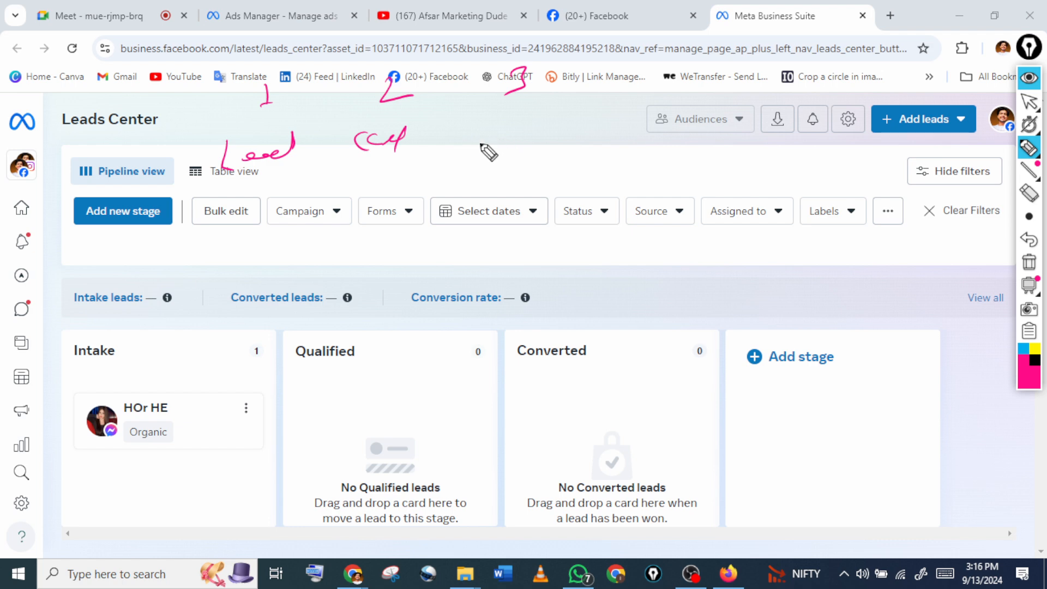
mouse_move(480, 127)
mouse_down()
mouse_move(497, 139)
mouse_move(537, 119)
mouse_up()
mouse_move(653, 64)
mouse_down()
mouse_move(677, 70)
mouse_move(666, 87)
mouse_up()
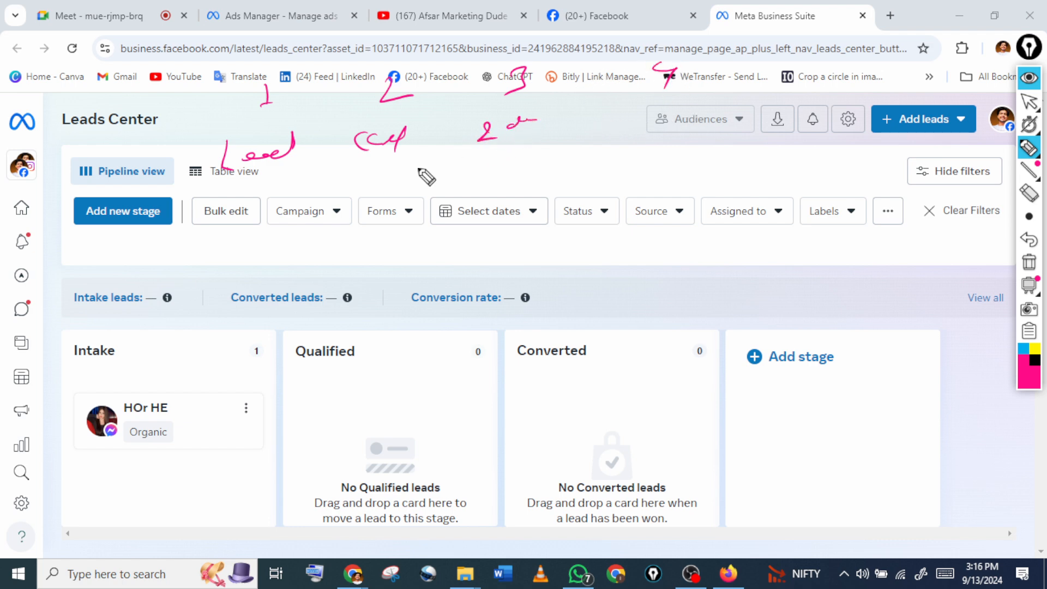
drag(644, 116, 636, 136)
click(663, 109)
mouse_move(653, 122)
mouse_down()
mouse_move(648, 134)
mouse_move(686, 118)
mouse_up()
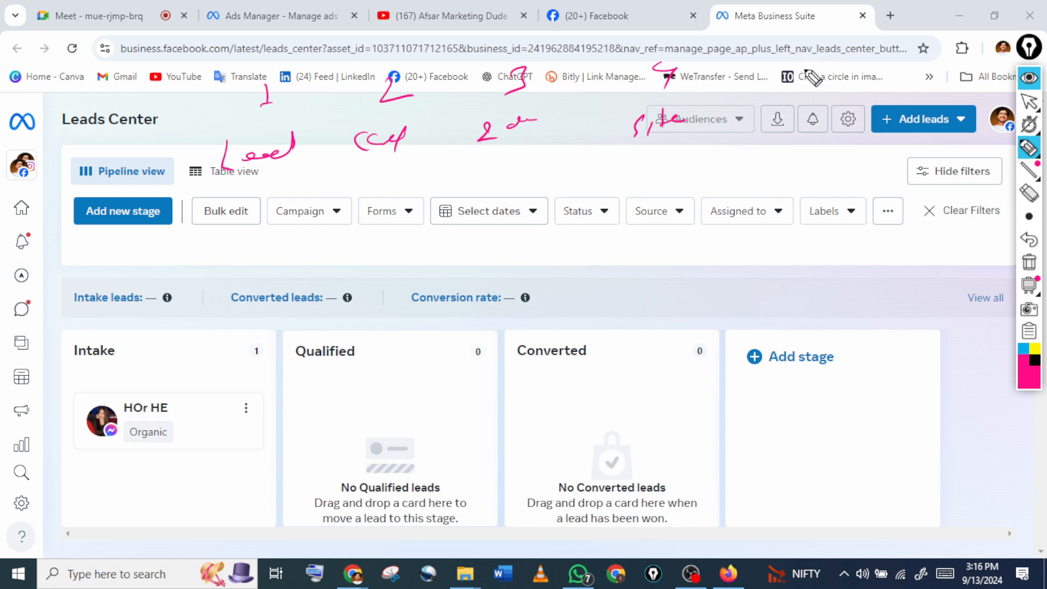
mouse_move(812, 64)
mouse_down()
mouse_move(806, 78)
mouse_move(817, 84)
mouse_move(799, 80)
mouse_up()
drag(780, 126, 855, 109)
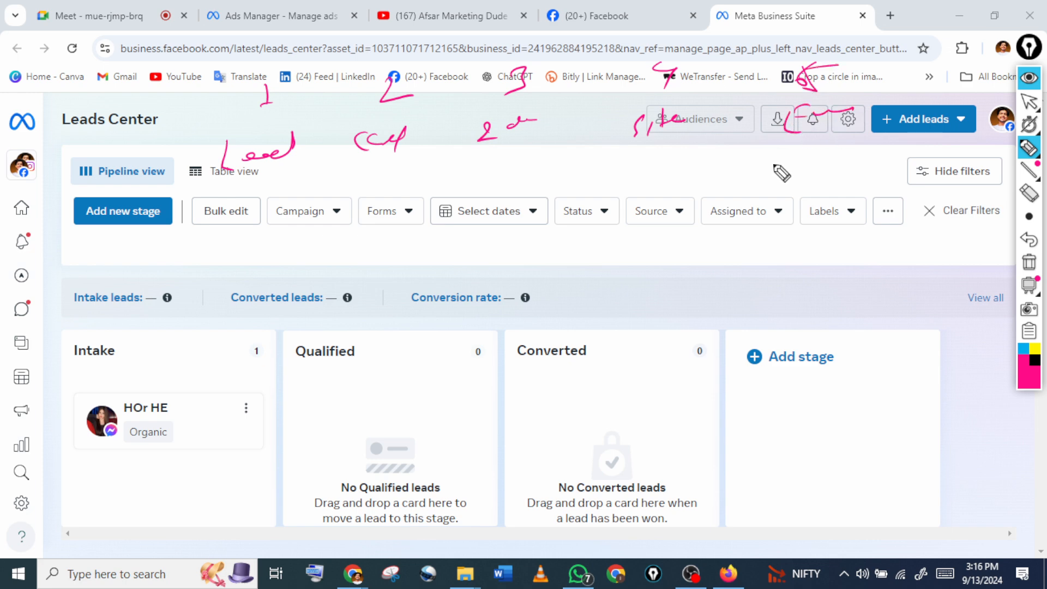
mouse_move(782, 154)
mouse_down()
mouse_move(783, 173)
mouse_move(851, 143)
mouse_up()
mouse_move(181, 188)
mouse_down()
mouse_move(446, 152)
mouse_move(845, 131)
mouse_up()
mouse_move(175, 203)
mouse_down()
mouse_move(429, 49)
mouse_move(887, 114)
mouse_up()
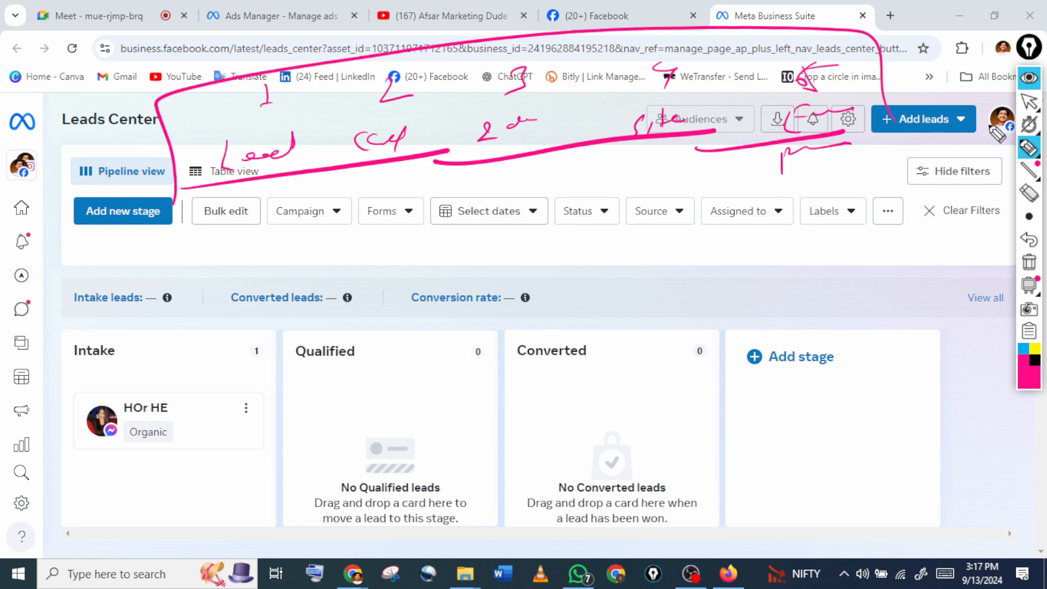
click(1029, 102)
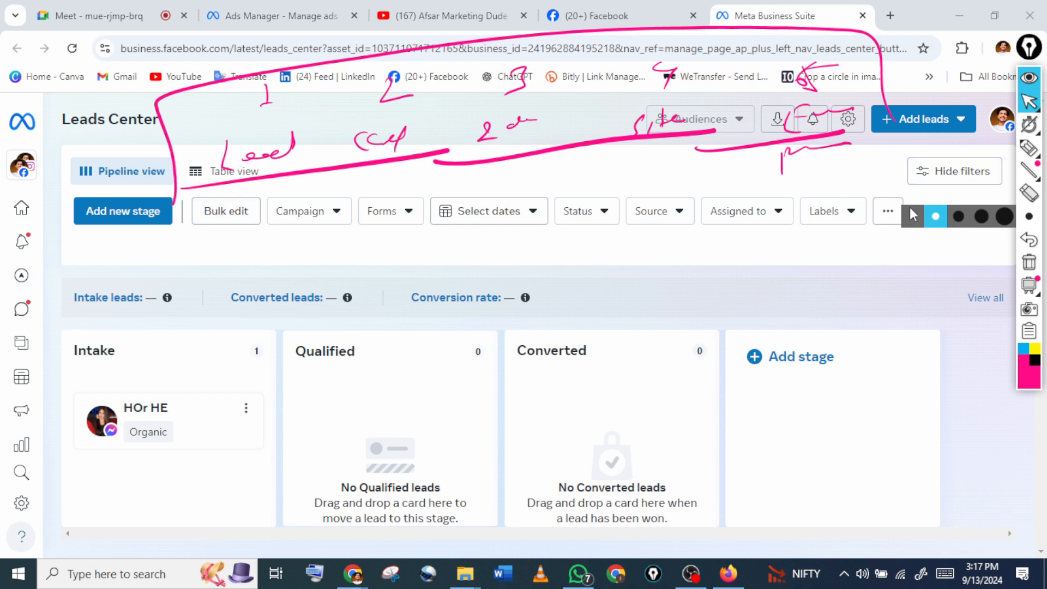
click(1029, 148)
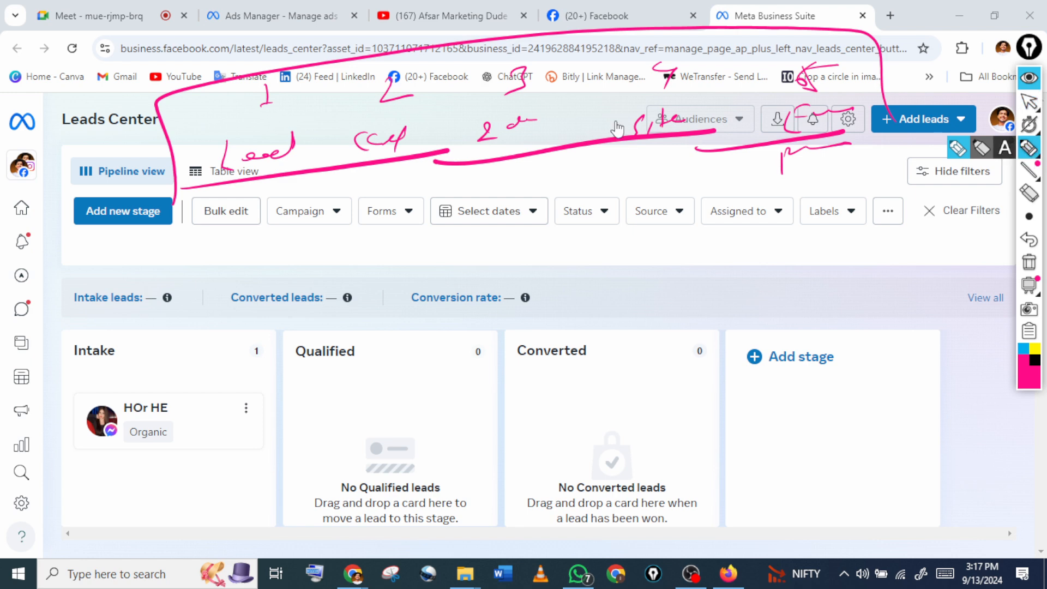
drag(481, 137, 519, 126)
mouse_move(189, 191)
mouse_down()
mouse_move(261, 177)
mouse_move(296, 151)
mouse_up()
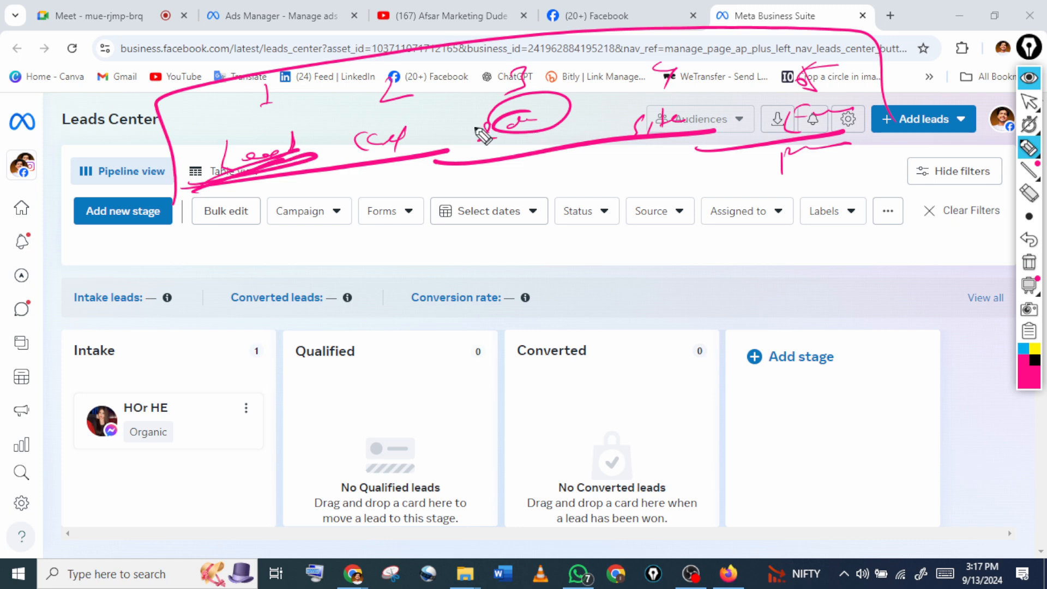
drag(477, 130, 503, 110)
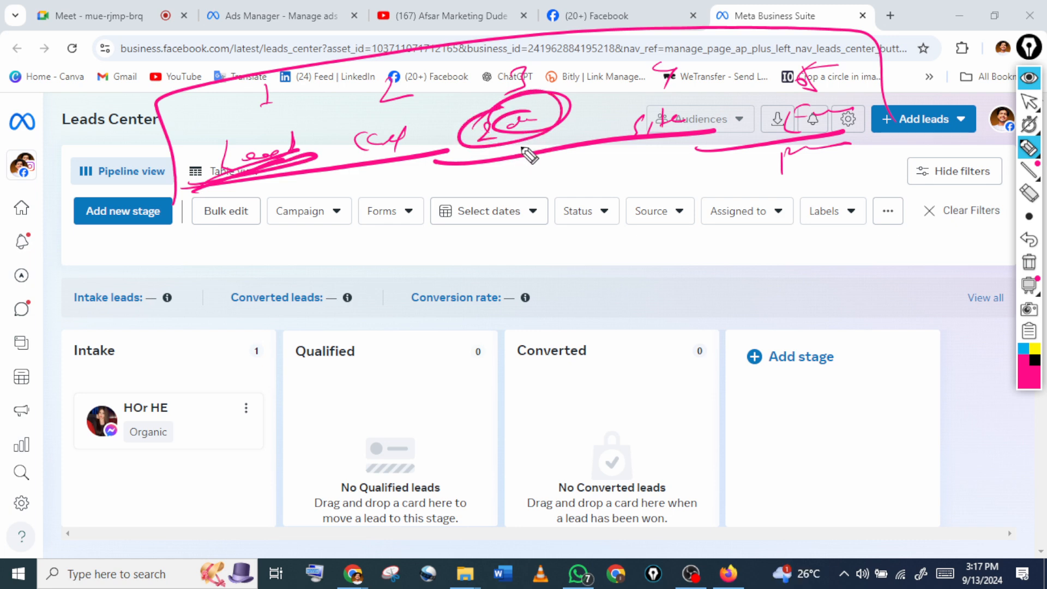
click(1030, 103)
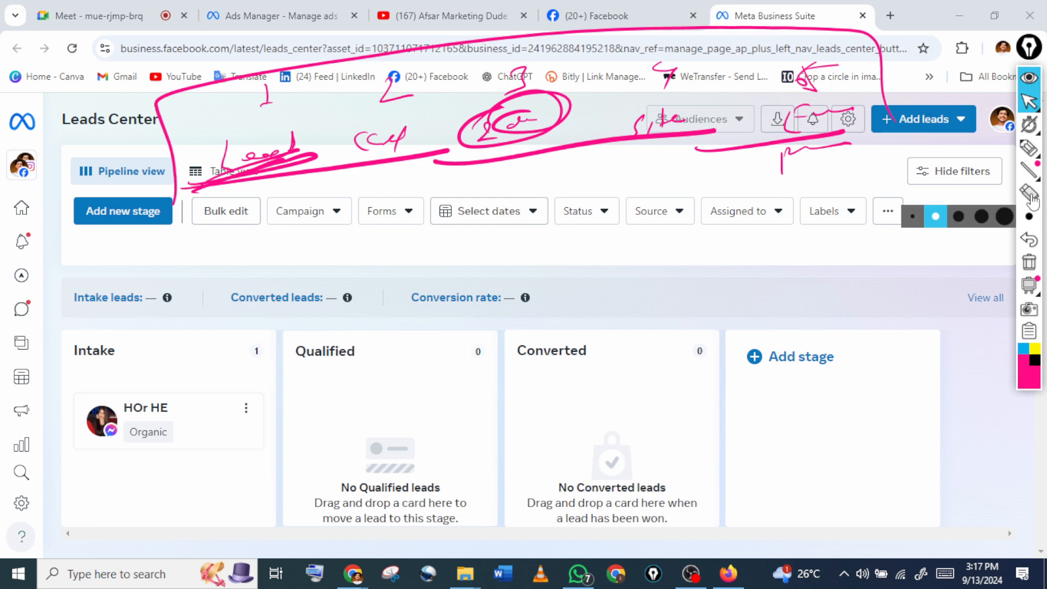
click(1031, 262)
Step: Open the Leads Center settings from the pipeline page
click(1025, 109)
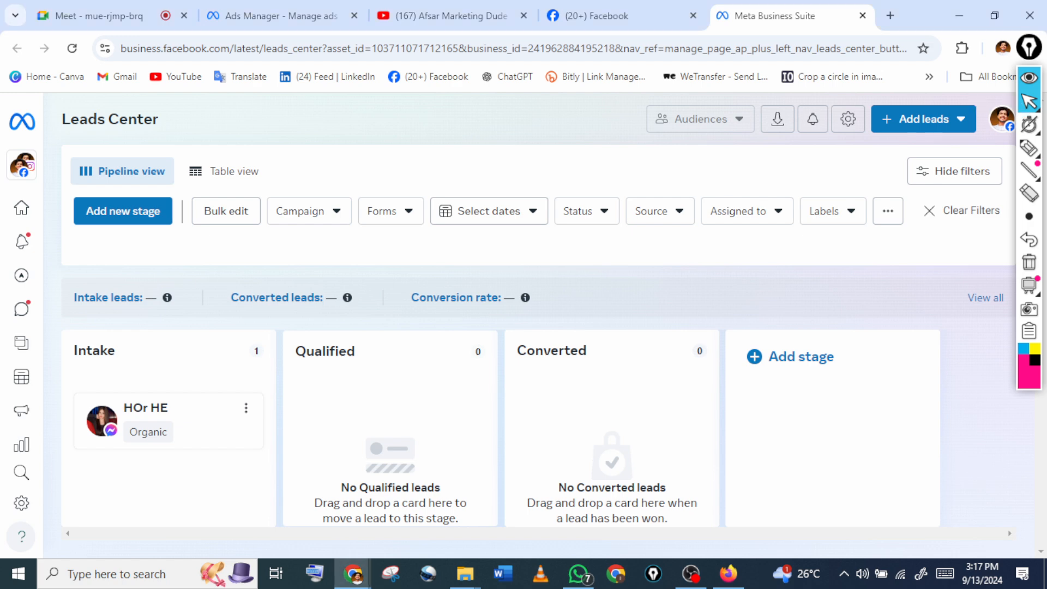
drag(169, 421, 159, 377)
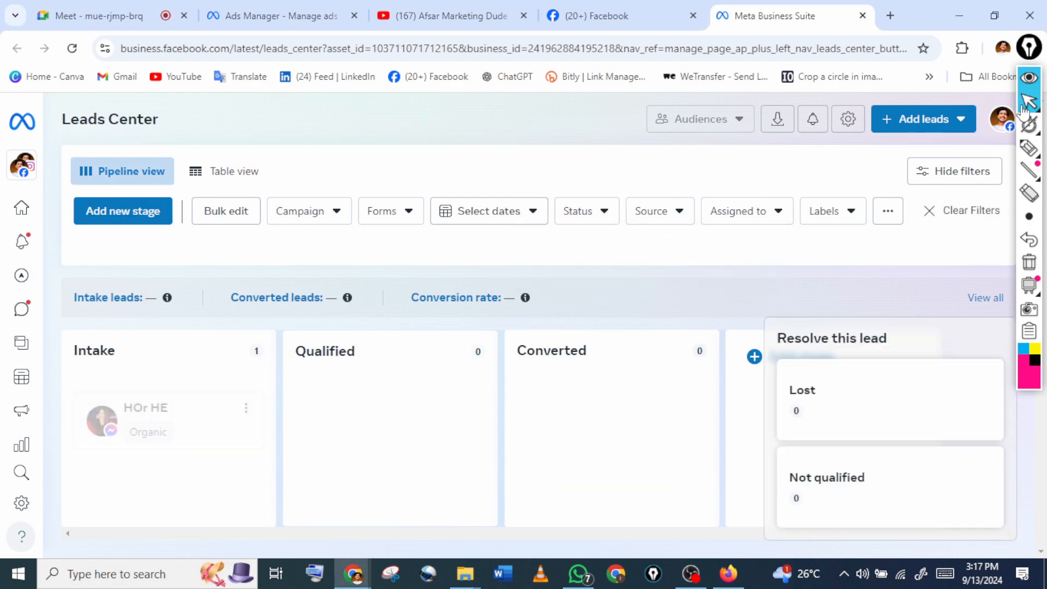
click(122, 212)
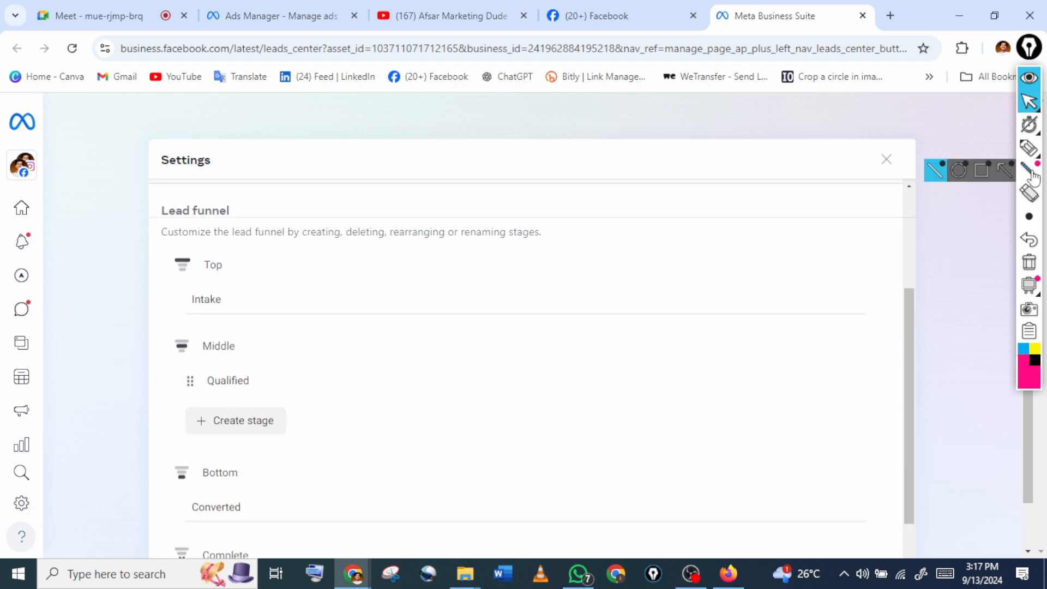
Step: Underline the Lead funnel heading and mark its Intake, Qualified and Bottom stages, then erase the ink
click(1021, 154)
click(1029, 148)
drag(146, 204, 611, 209)
mouse_move(150, 286)
mouse_down()
mouse_move(147, 229)
mouse_move(137, 322)
mouse_up()
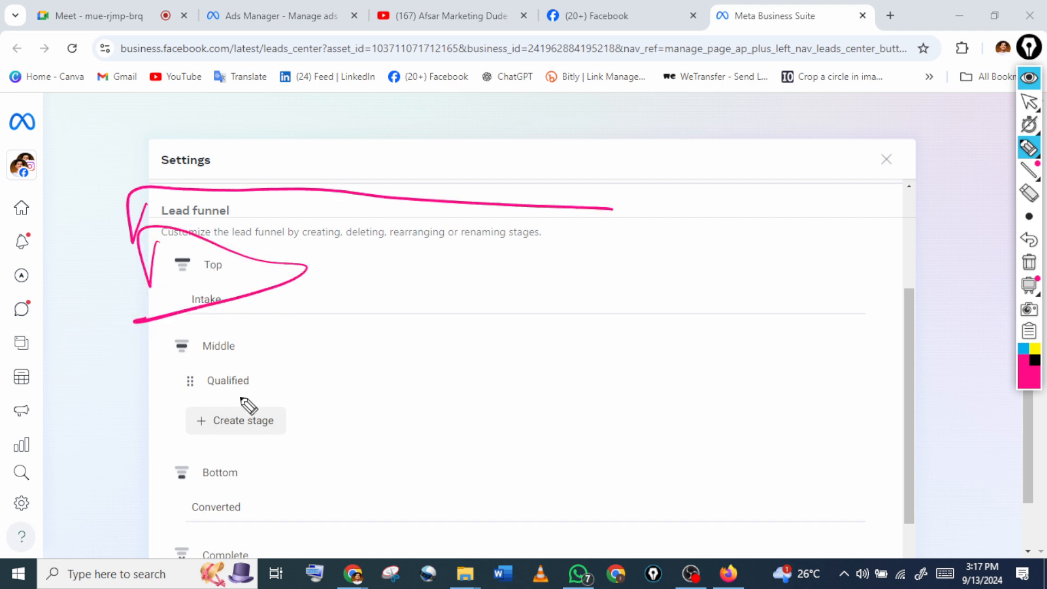
mouse_move(212, 398)
mouse_down()
mouse_move(264, 345)
mouse_move(180, 373)
mouse_up()
drag(221, 470, 221, 410)
click(1028, 100)
click(1029, 262)
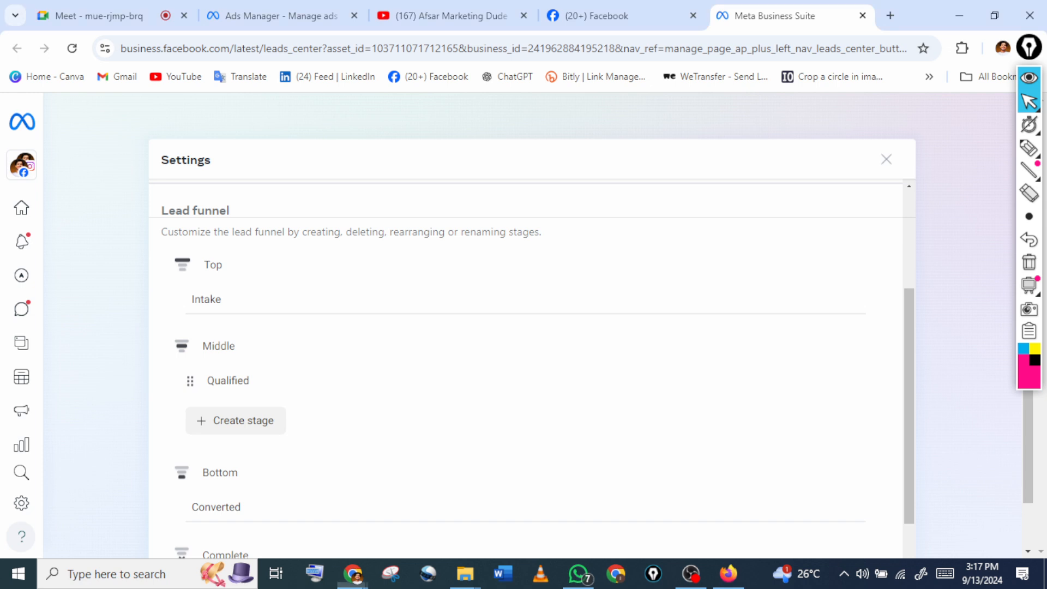
Step: Close the settings dialog and switch over to the course outline PDF
scroll(1012, 271, up, 5)
key(Escape)
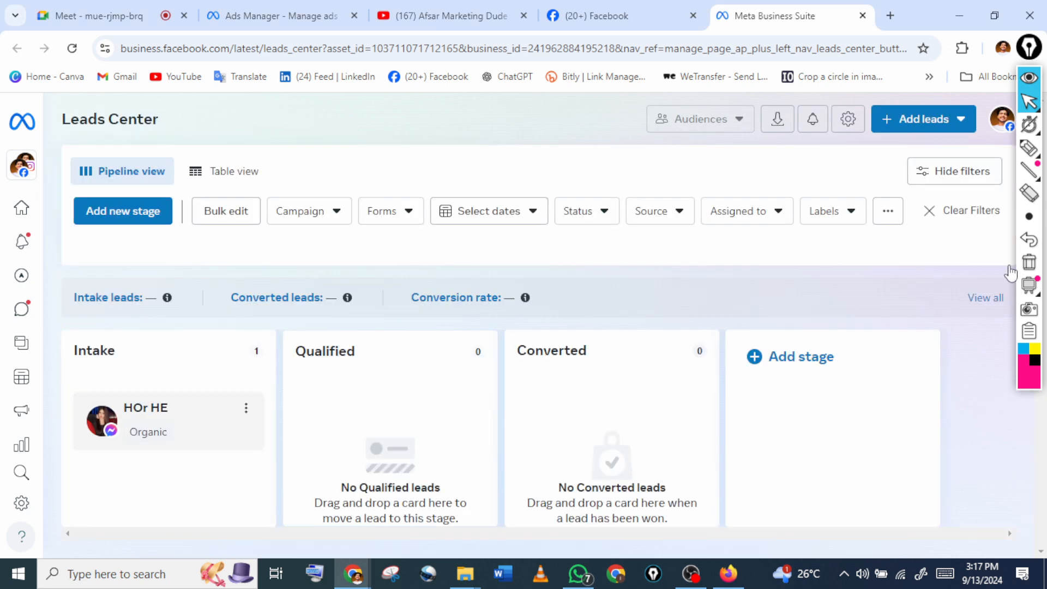
drag(185, 421, 199, 421)
right_click(291, 418)
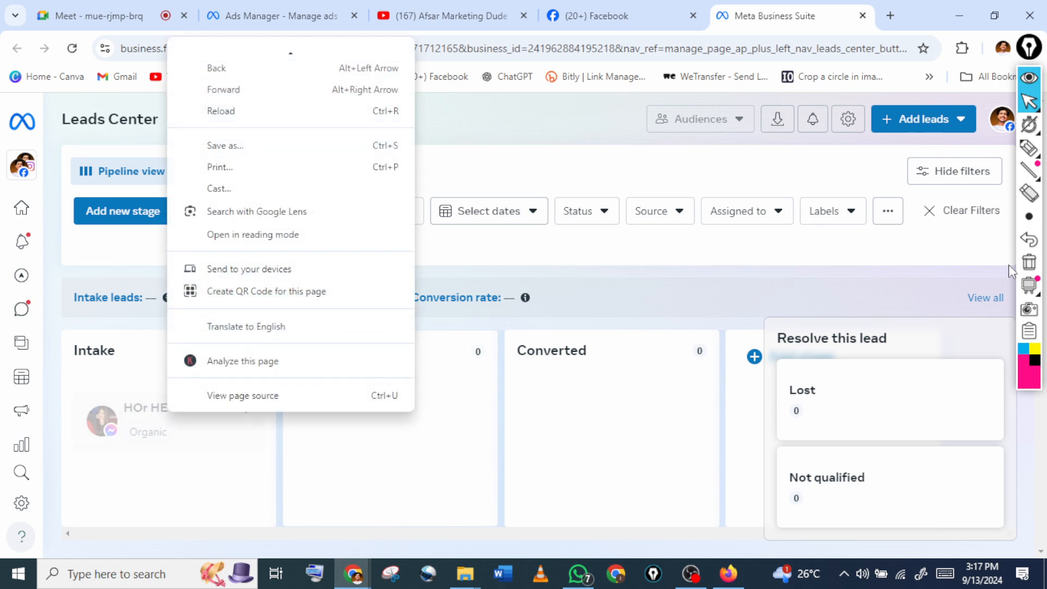
click(1011, 271)
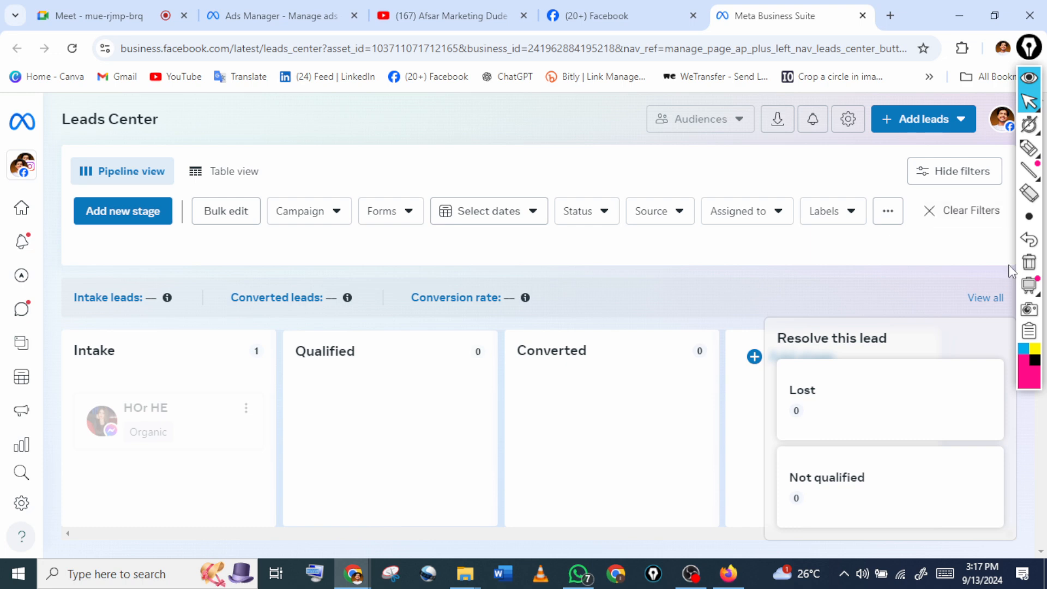
click(731, 579)
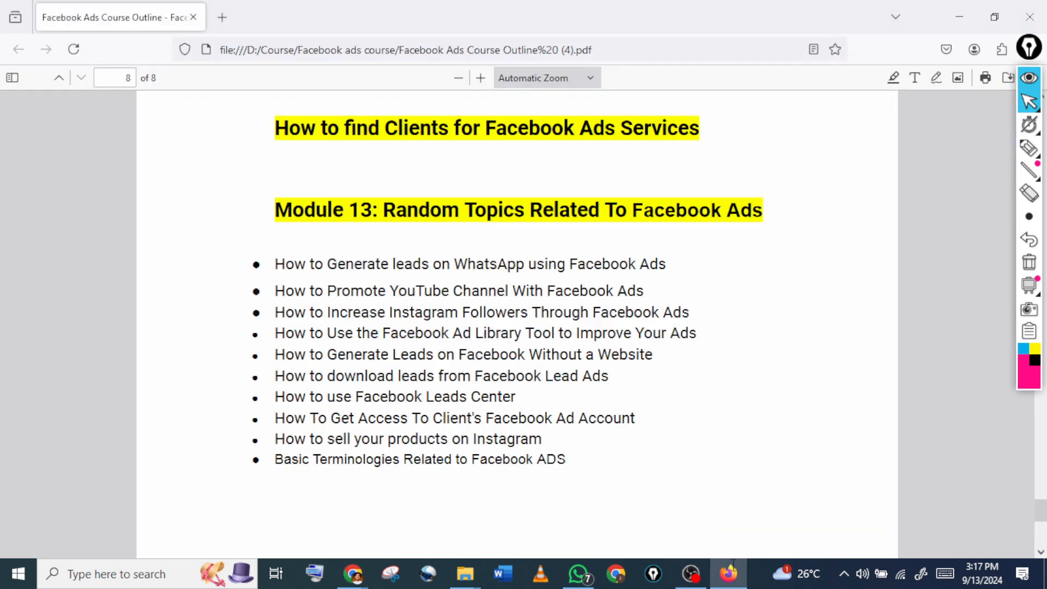
Step: Sketch a '1d' note and curve in the page's right margin, then erase them
scroll(733, 565, down, 2)
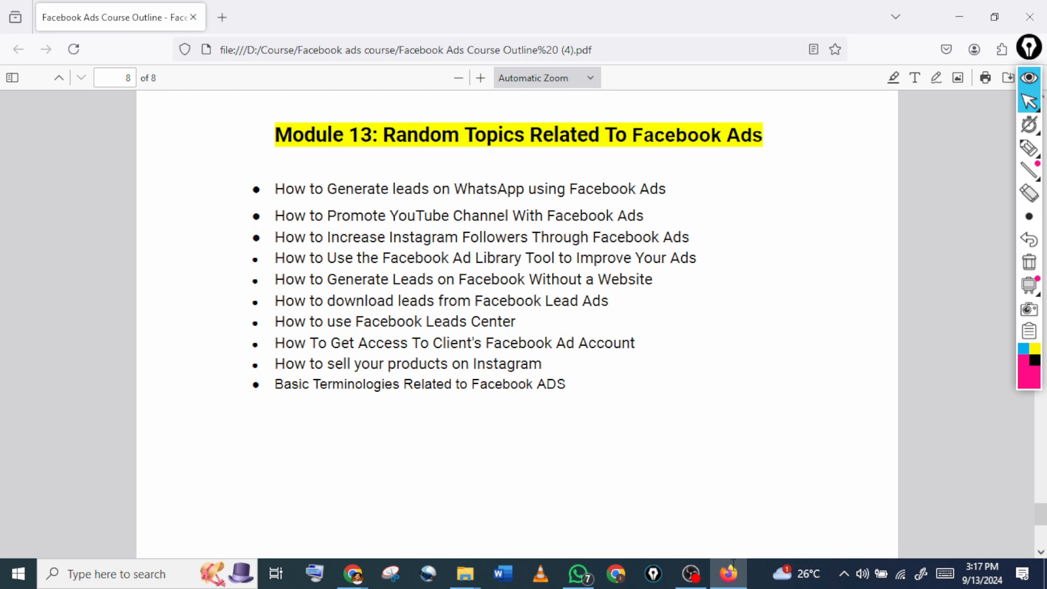
click(1029, 147)
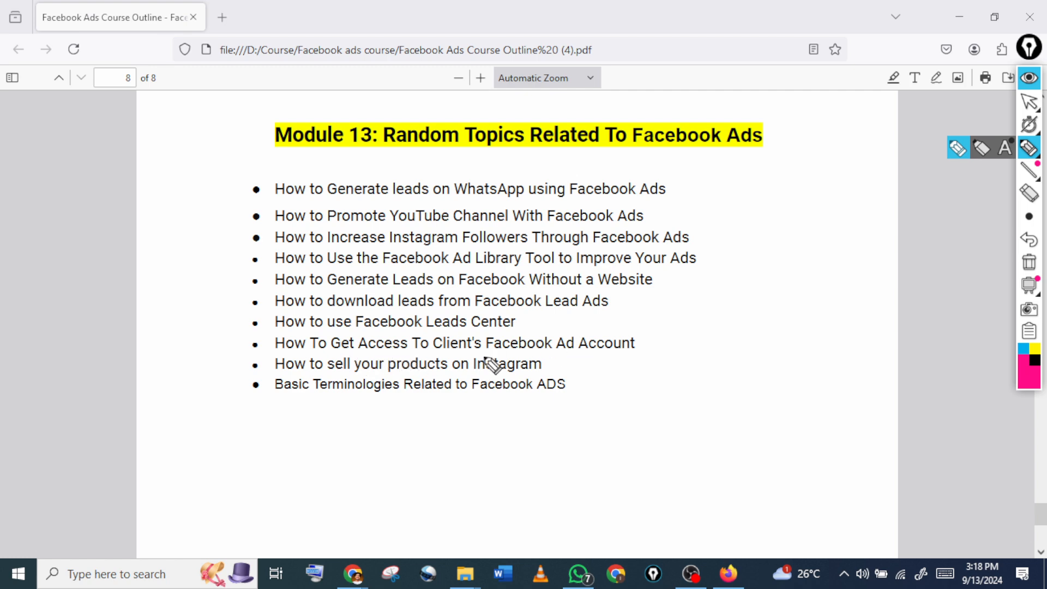
mouse_move(774, 306)
mouse_down()
mouse_move(791, 268)
mouse_move(829, 296)
mouse_move(886, 282)
mouse_up()
mouse_move(660, 385)
mouse_down()
mouse_move(662, 408)
mouse_move(708, 412)
mouse_move(812, 370)
mouse_up()
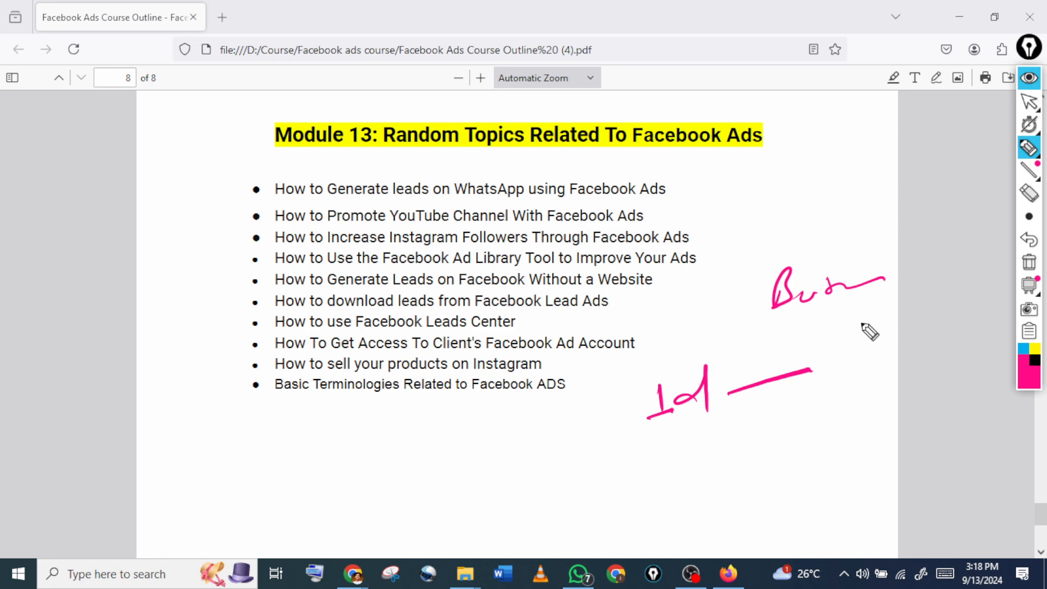
drag(627, 448, 905, 331)
mouse_move(1029, 171)
click(1029, 101)
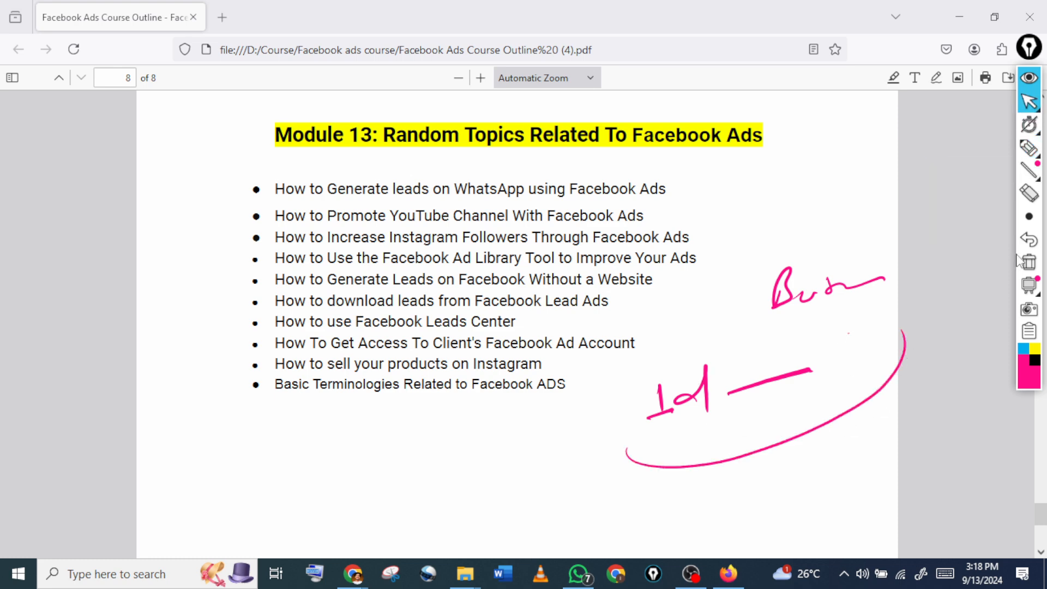
click(1029, 262)
Step: Underline and circle the client ad account access topic, write a 3 and a word beside it
scroll(1007, 254, down, 1)
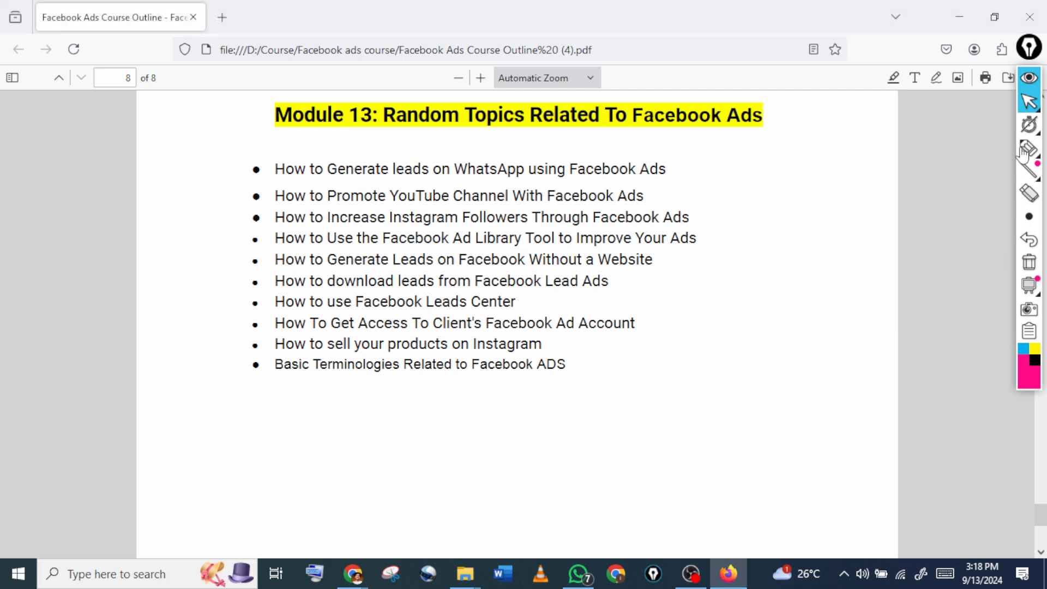
click(1023, 148)
drag(331, 332, 446, 331)
mouse_move(468, 334)
mouse_down()
mouse_move(608, 301)
mouse_move(302, 323)
mouse_move(313, 327)
mouse_up()
mouse_move(714, 259)
mouse_down()
mouse_move(735, 260)
mouse_move(718, 261)
mouse_up()
drag(757, 241, 782, 248)
drag(812, 227, 858, 246)
click(1029, 102)
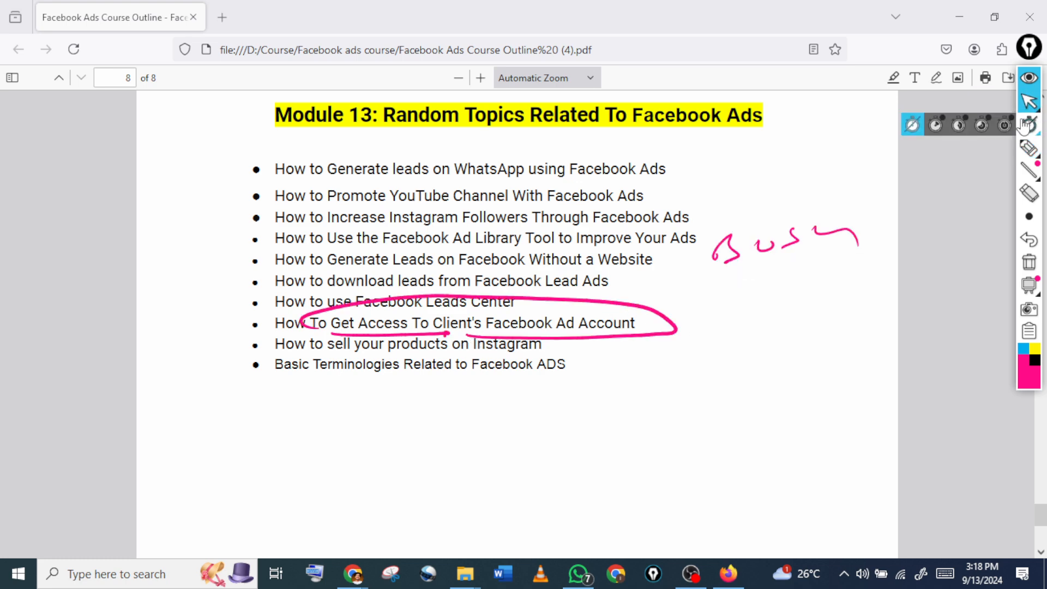
click(351, 579)
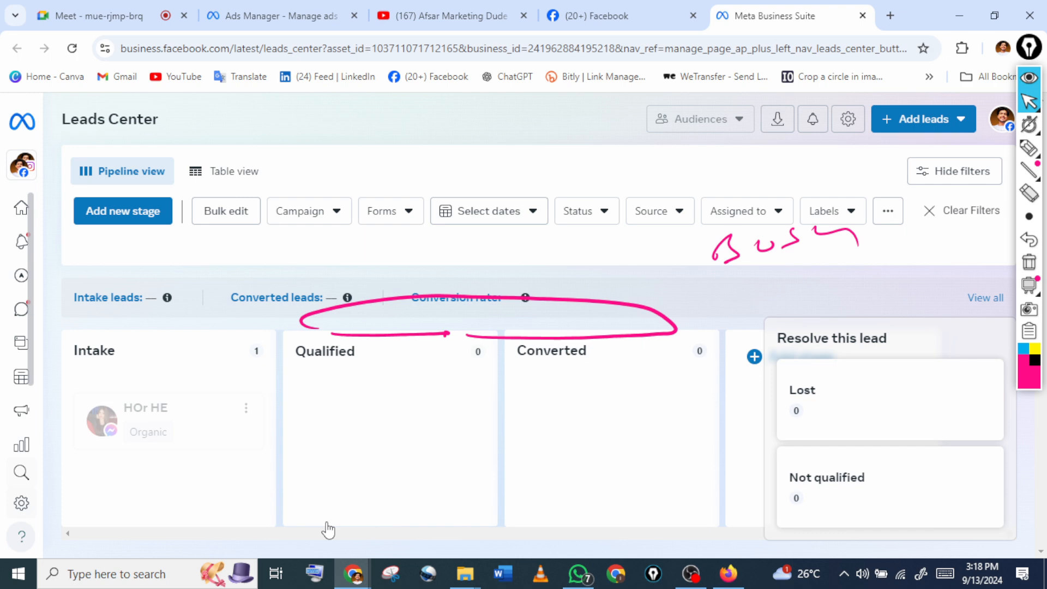
Step: Open business settings, clear the pen ink, and submit the SMS verification code
click(22, 503)
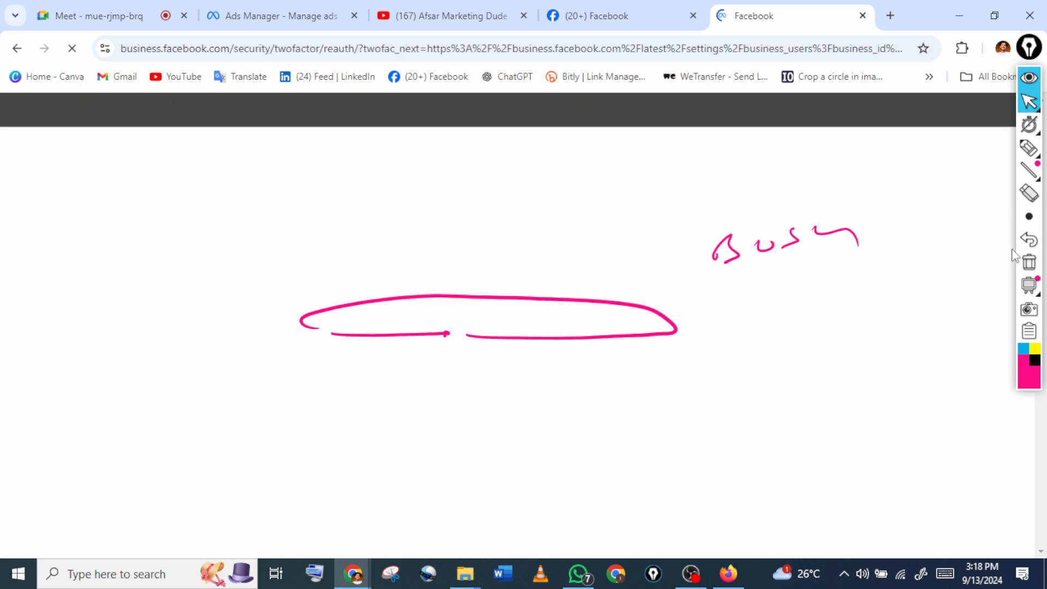
click(1029, 263)
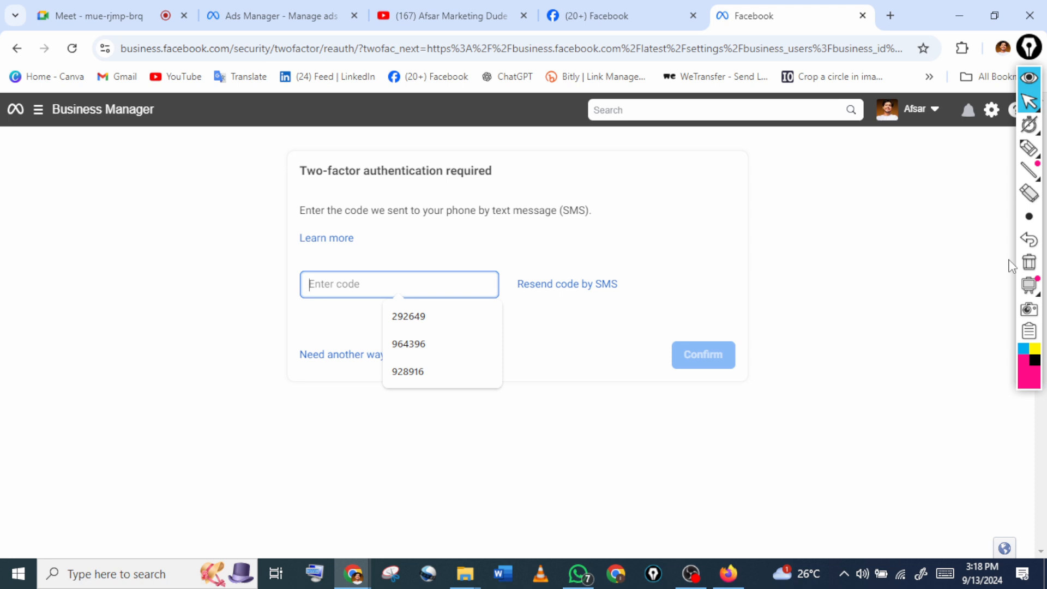
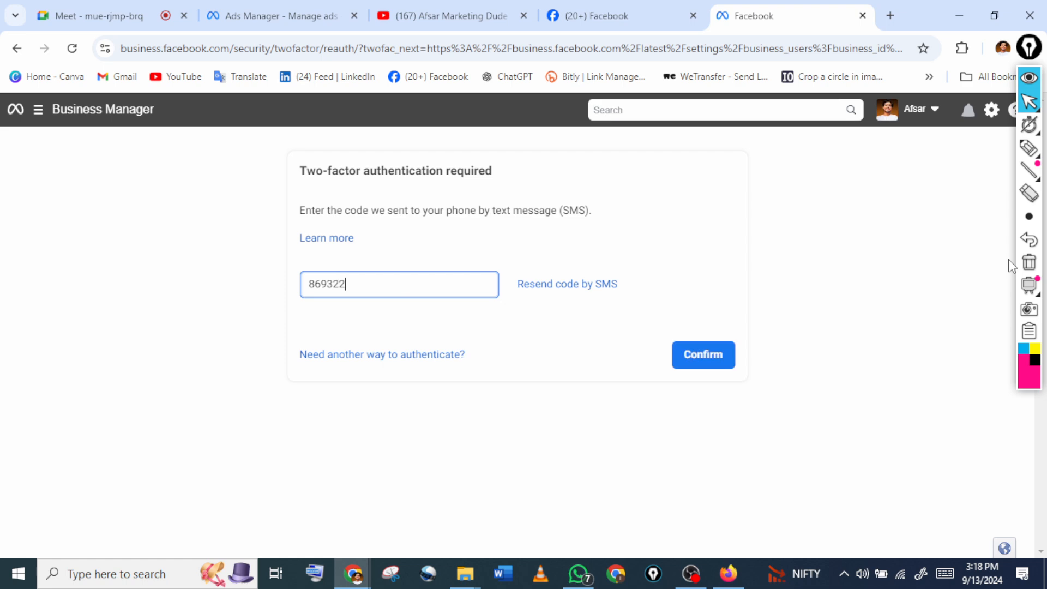
key(Return)
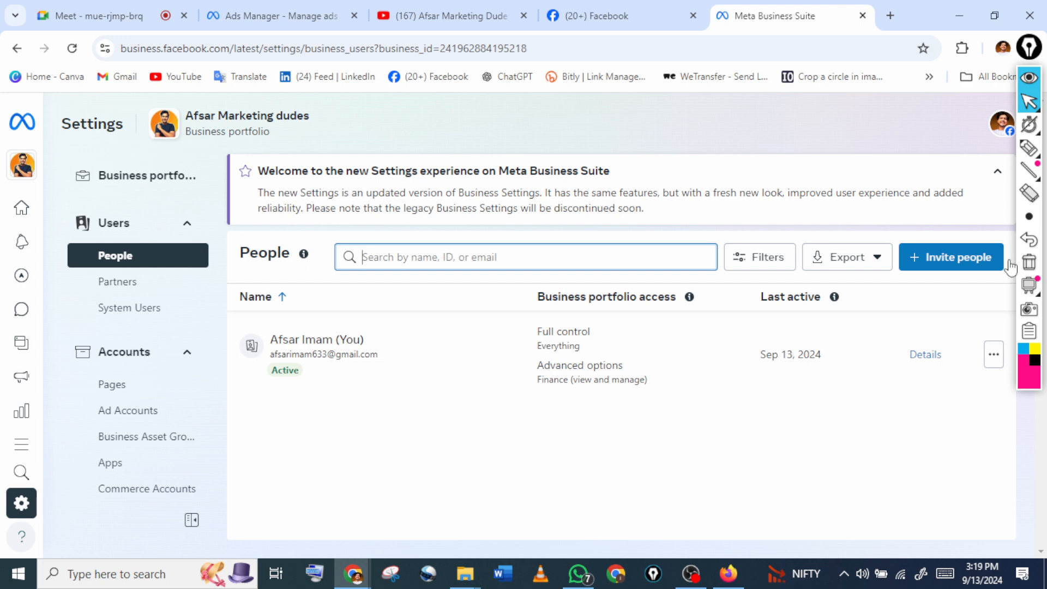
Step: Open the portfolio's Ad Accounts list in settings
scroll(126, 410, down, 2)
scroll(137, 327, down, 3)
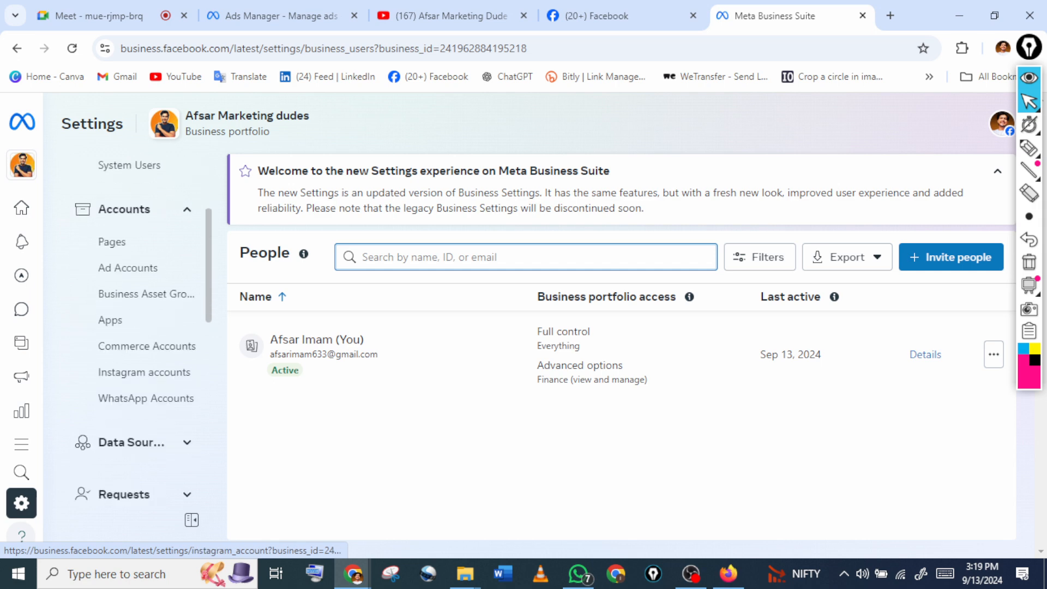
click(128, 236)
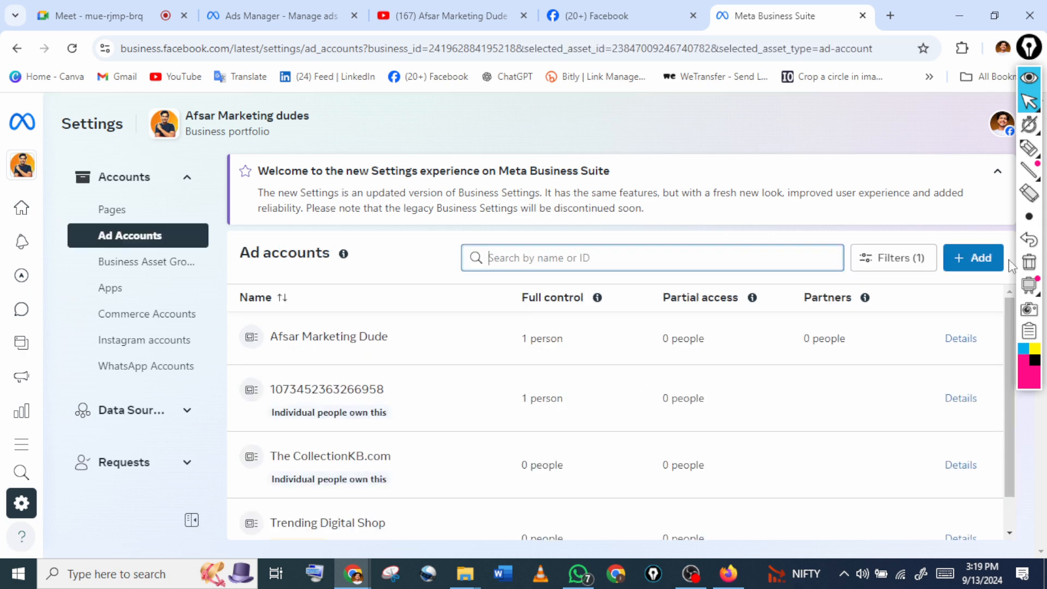
scroll(616, 425, down, 2)
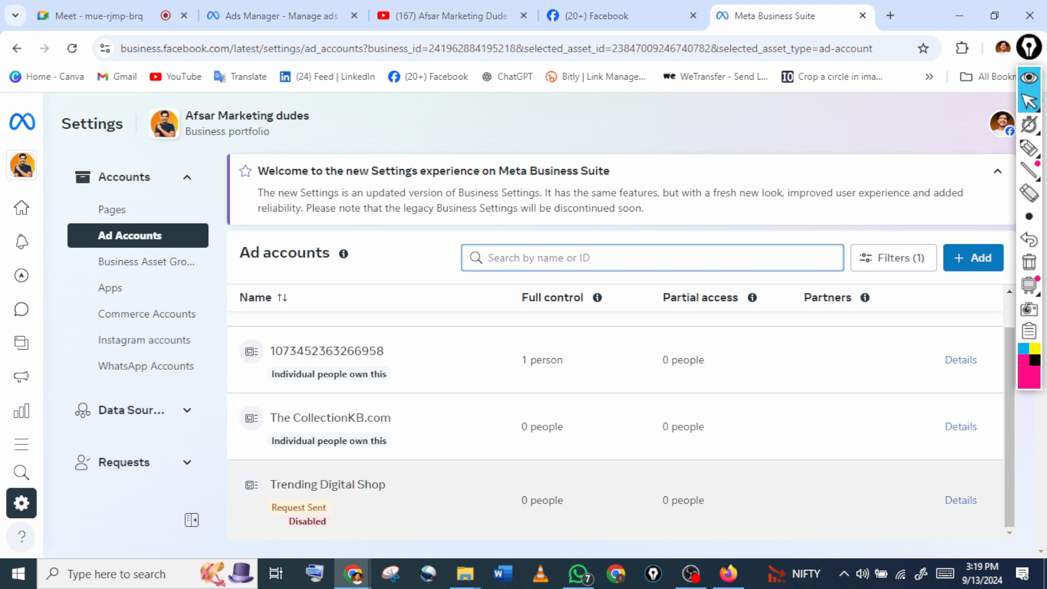
scroll(616, 428, up, 1)
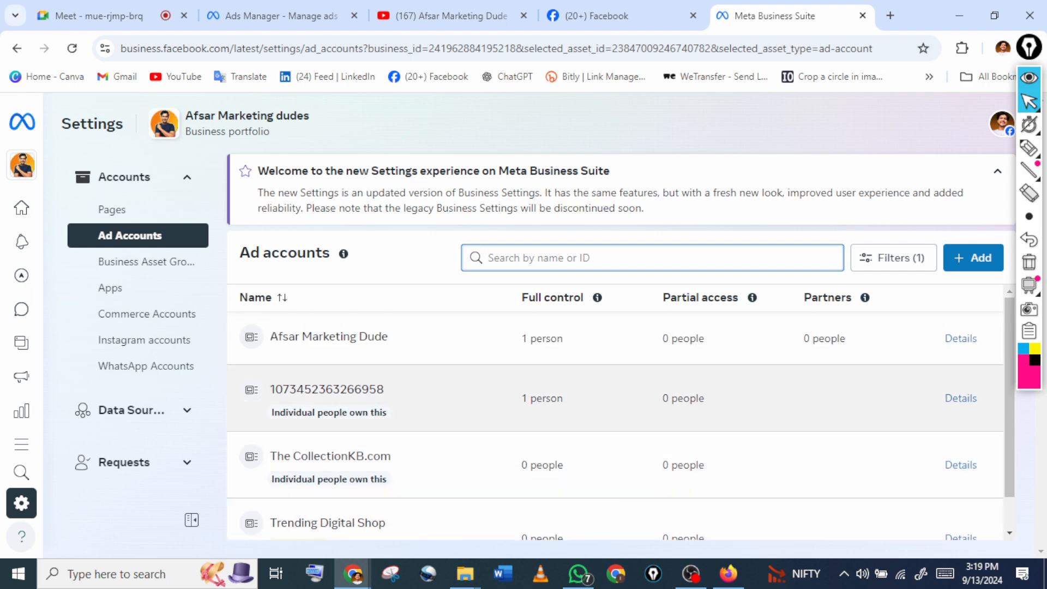
Step: Start adding an ad account via 'Request to share an ad account', then cancel the dialog
click(1002, 259)
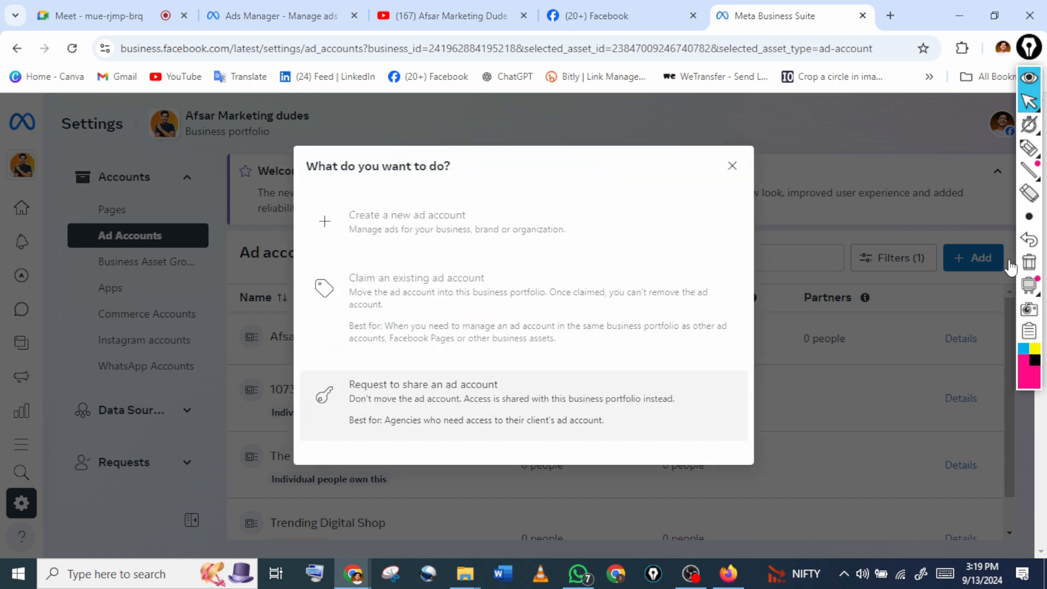
click(524, 404)
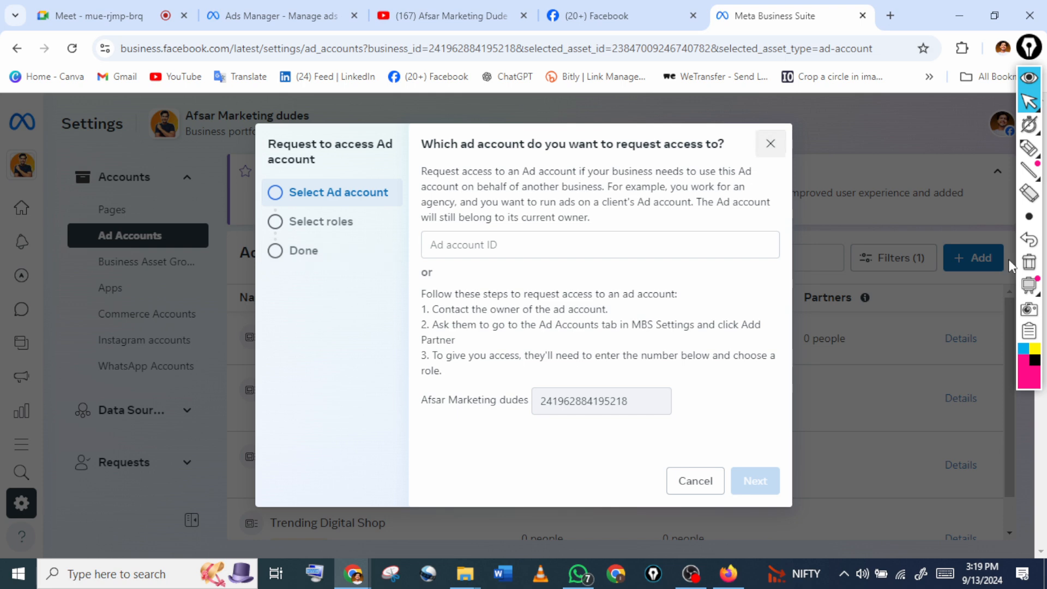
click(1010, 265)
mouse_move(1029, 148)
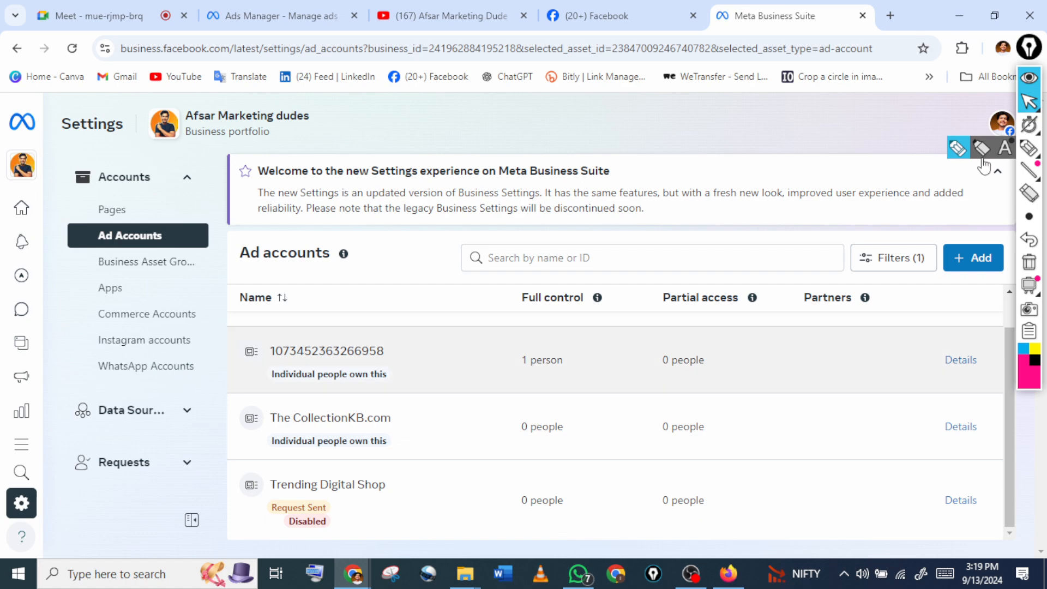
Step: Back in the course outline, circle the Instagram selling topic and handwrite a boxed 'inst' and 'Shop' nearby
click(724, 583)
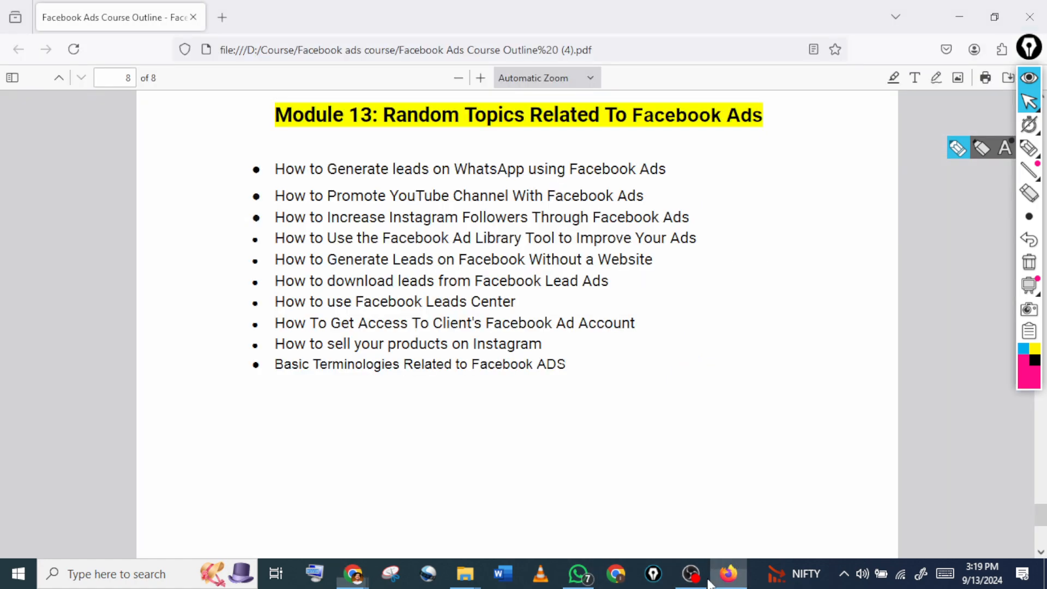
mouse_move(346, 582)
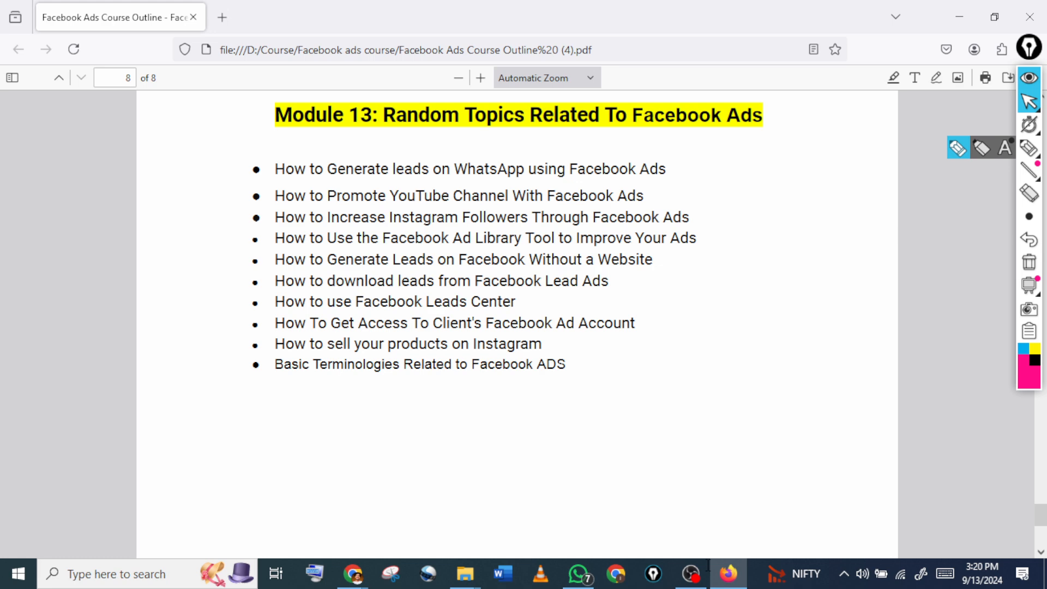
click(1029, 148)
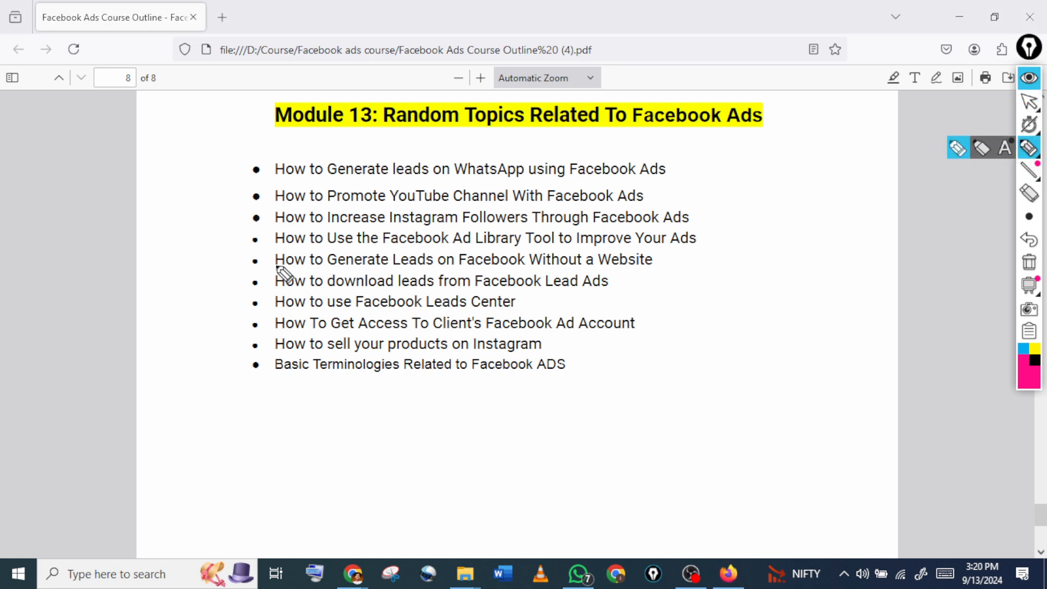
mouse_move(319, 355)
mouse_down()
mouse_move(537, 360)
mouse_move(494, 327)
mouse_move(305, 349)
mouse_up()
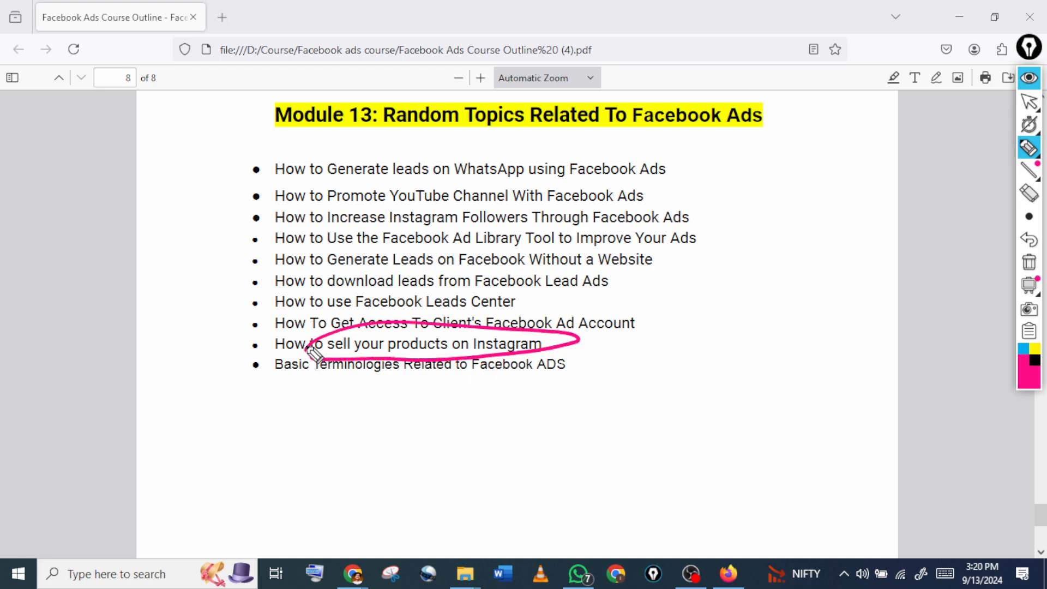
mouse_move(427, 425)
mouse_down()
mouse_move(432, 445)
mouse_move(475, 428)
mouse_move(493, 437)
mouse_move(507, 404)
mouse_up()
mouse_move(672, 361)
mouse_down()
mouse_move(665, 409)
mouse_move(652, 419)
mouse_up()
drag(677, 351, 700, 399)
drag(726, 369, 729, 371)
drag(746, 353, 744, 384)
drag(755, 345, 775, 344)
mouse_move(603, 428)
mouse_down()
mouse_move(693, 314)
mouse_move(608, 450)
mouse_up()
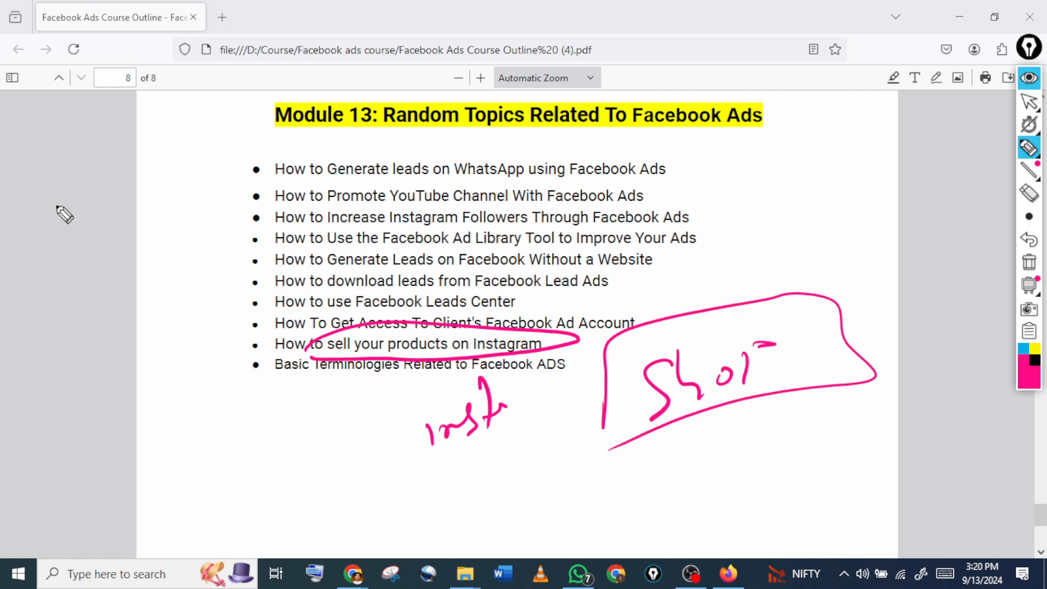
Step: Write 'Read' and 'Shop' in the left margin and underline the Instagram topic
drag(60, 214, 124, 142)
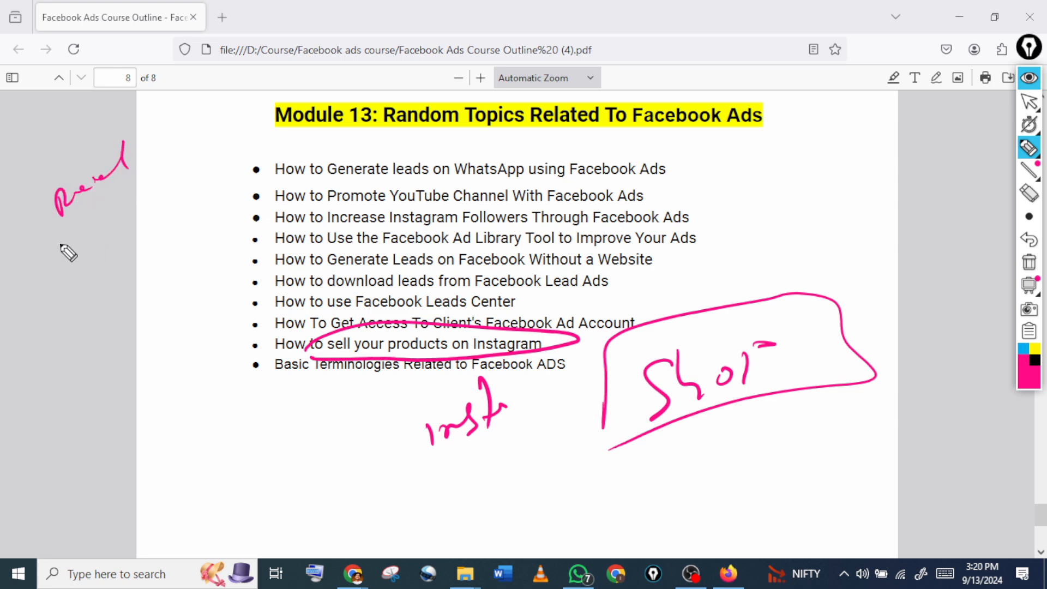
drag(117, 271, 105, 307)
drag(121, 255, 140, 285)
drag(150, 266, 148, 267)
drag(173, 265, 180, 247)
mouse_move(85, 337)
mouse_down()
mouse_move(89, 226)
mouse_move(258, 197)
mouse_move(162, 333)
mouse_up()
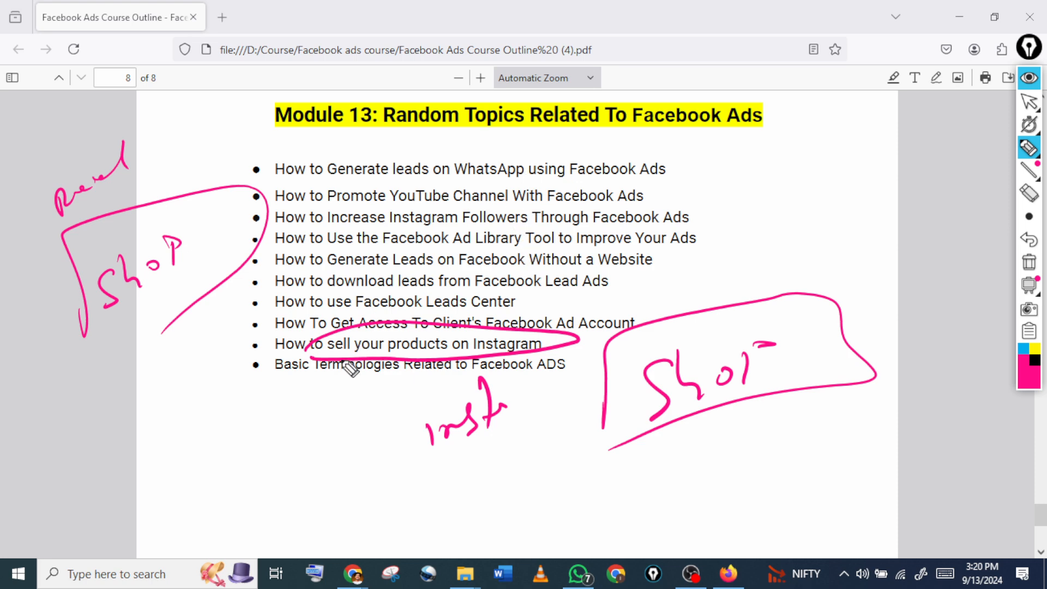
drag(270, 354, 326, 354)
drag(394, 360, 537, 342)
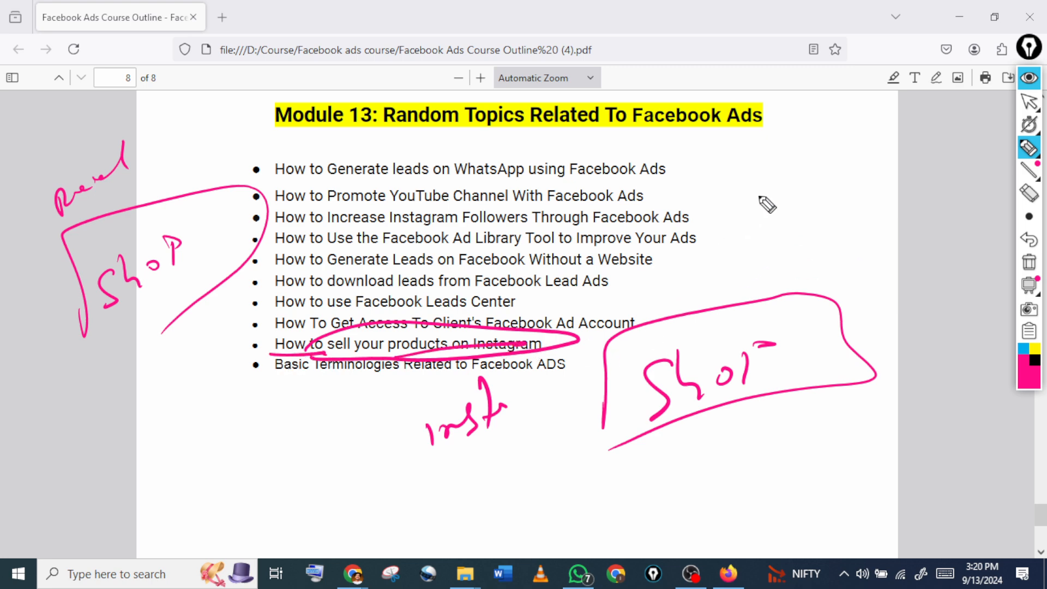
drag(723, 214, 728, 199)
Step: Write a boxed 'Shop' with dashes at the top right, then erase all the pink ink
drag(859, 170, 843, 208)
mouse_move(869, 159)
mouse_down()
mouse_move(881, 194)
mouse_move(901, 183)
mouse_up()
drag(921, 185, 941, 160)
drag(827, 223, 949, 214)
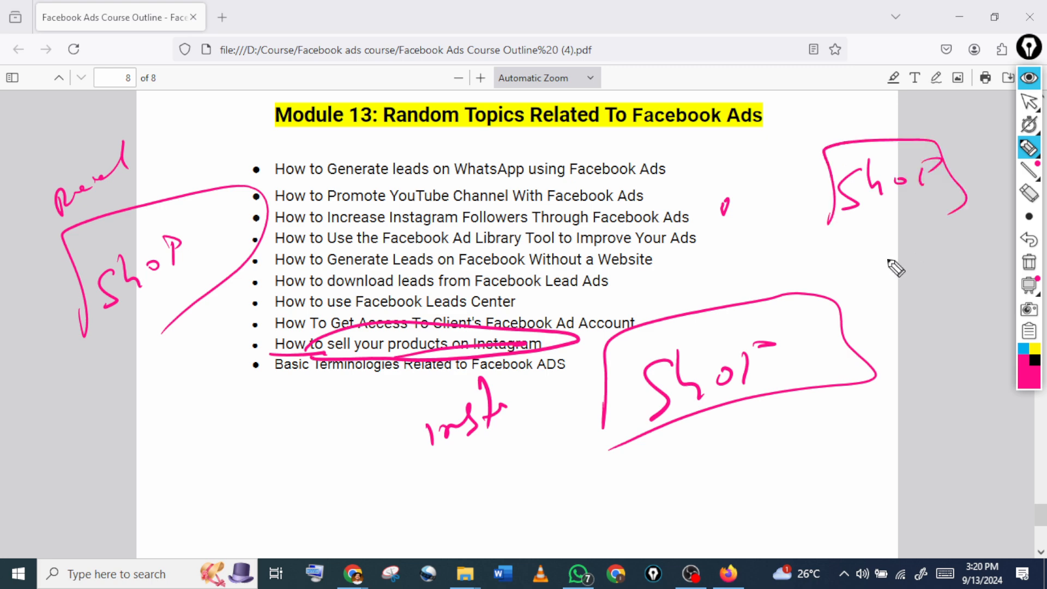
drag(866, 248, 896, 245)
drag(879, 262, 906, 259)
drag(886, 283, 923, 281)
drag(924, 314, 956, 312)
drag(915, 355, 933, 354)
drag(936, 373, 956, 372)
click(1030, 102)
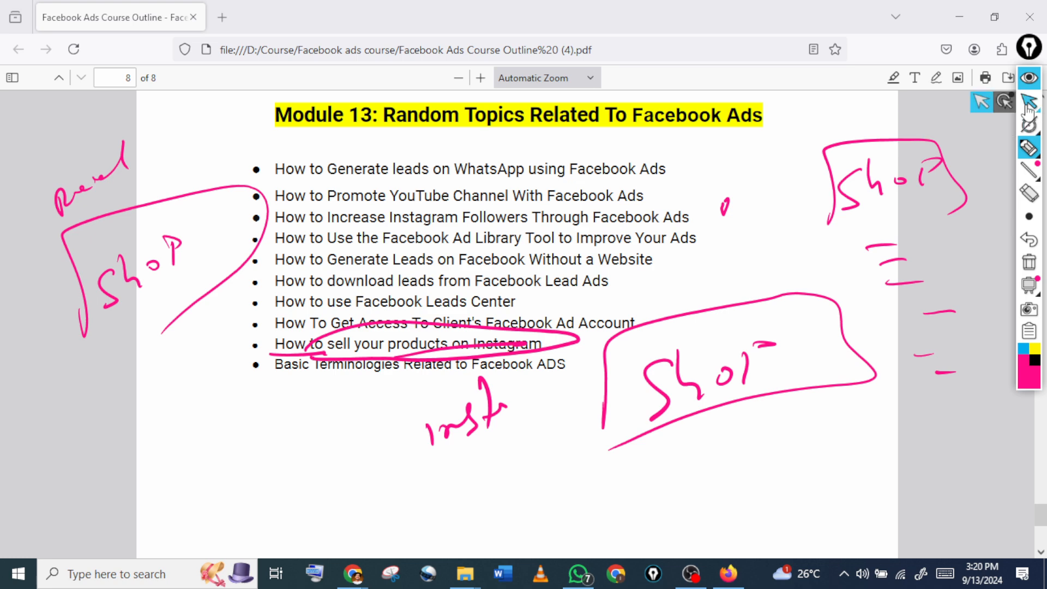
click(1028, 263)
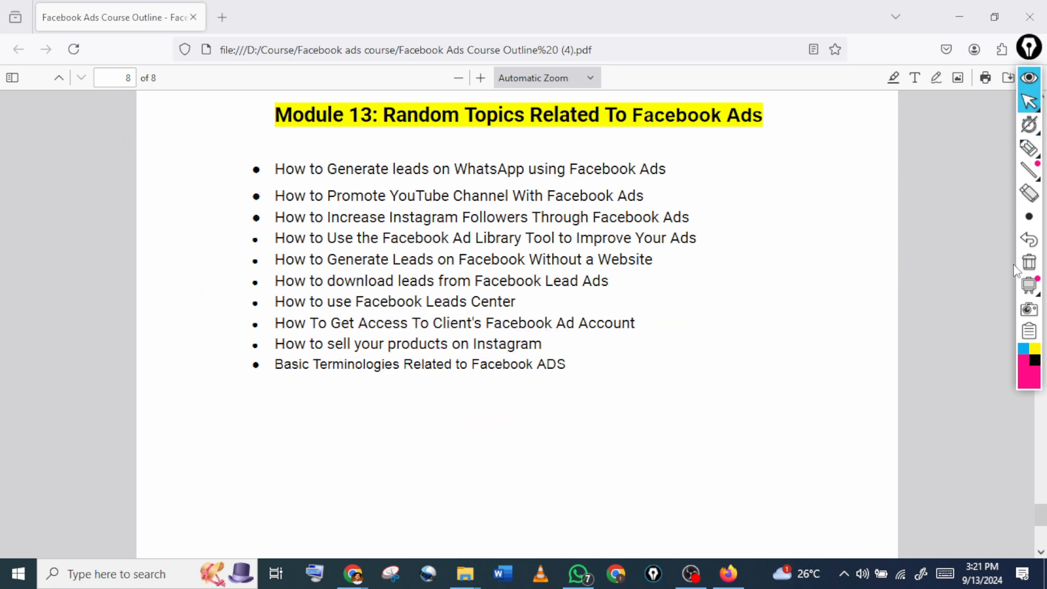
Step: Underline 'sell your products on Instagram' with the pink highlighter
click(1028, 150)
click(1029, 125)
click(1029, 149)
drag(327, 352, 504, 352)
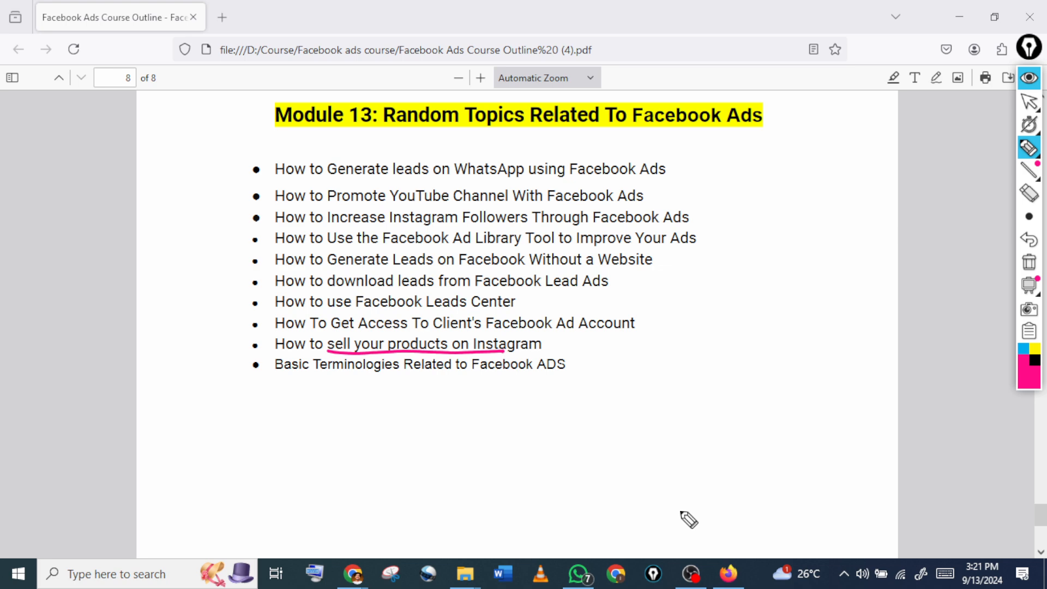
Step: Sketch a short stroke, a circle with dashes, and triangles beside the topic list
drag(664, 160, 684, 162)
mouse_move(752, 205)
mouse_down()
mouse_move(776, 215)
mouse_move(756, 180)
mouse_up()
mouse_move(810, 220)
mouse_down()
mouse_move(823, 219)
mouse_move(824, 245)
mouse_move(841, 253)
mouse_up()
drag(711, 295, 700, 325)
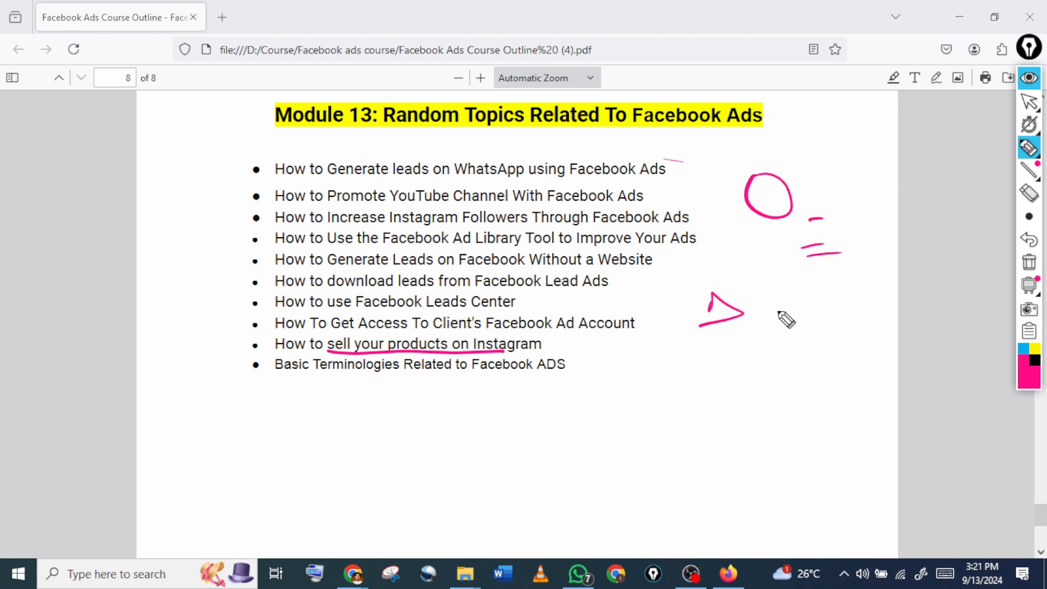